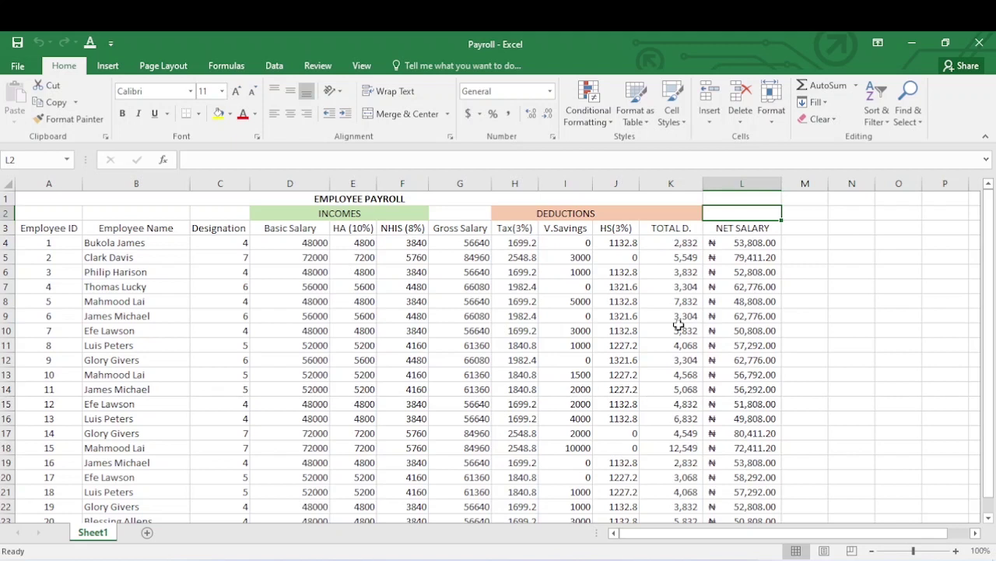
# Create a new blank workbook and enter the title EMPLOYEE PAYROLL in cell B1.
pyautogui.hotkey('ctrl', 'n')
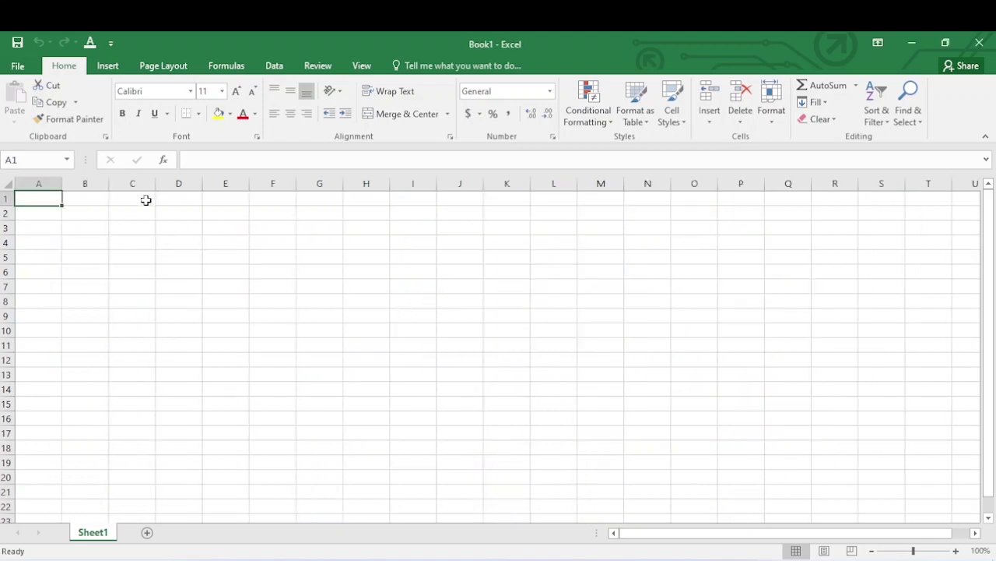
pyautogui.click(105, 201)
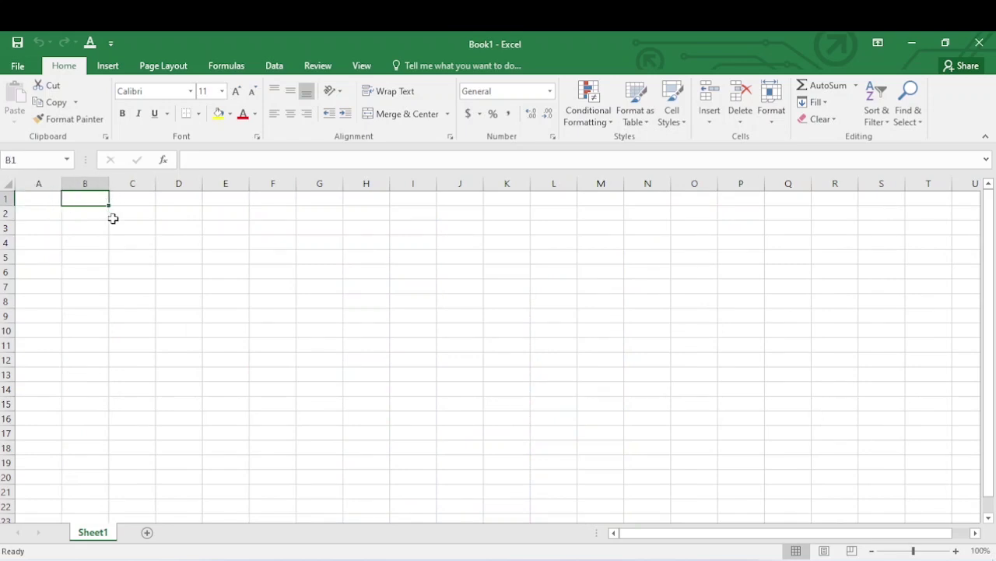
pyautogui.write('emply')
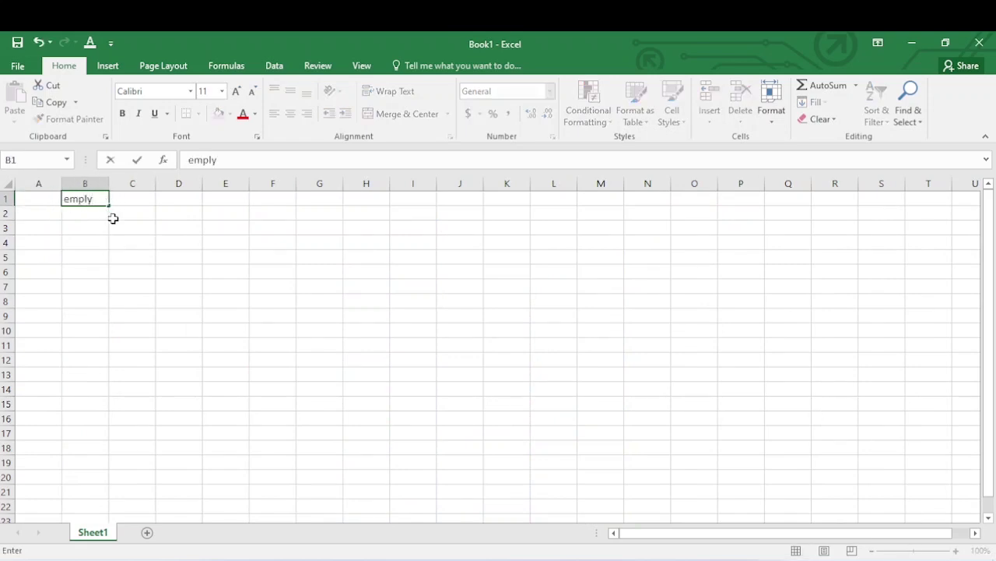
pyautogui.press('BackSpace')
pyautogui.write('oyee pa')
pyautogui.hotkey('shift', 'Left')
pyautogui.write('EMPLOYE')
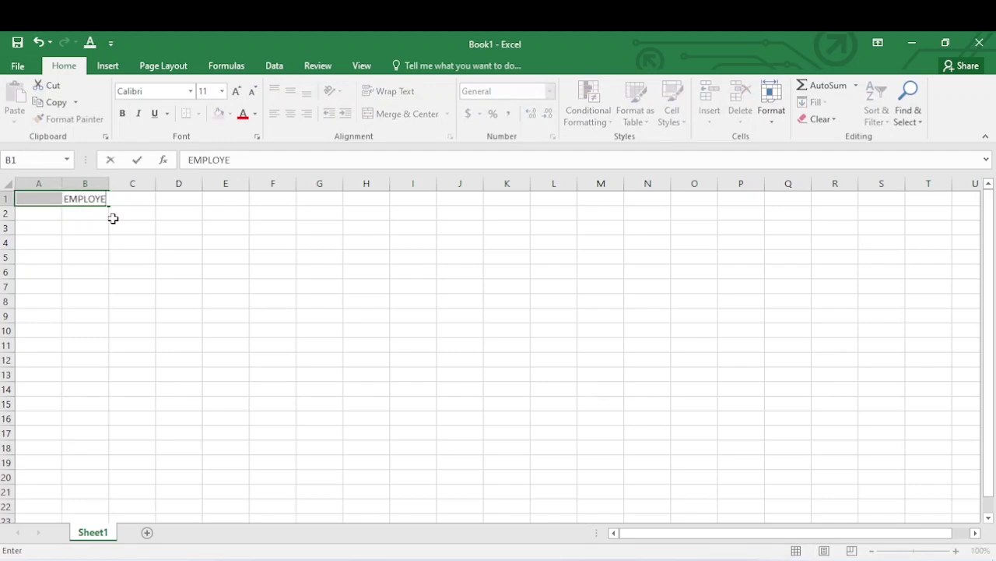
pyautogui.write('E PAYROLL')
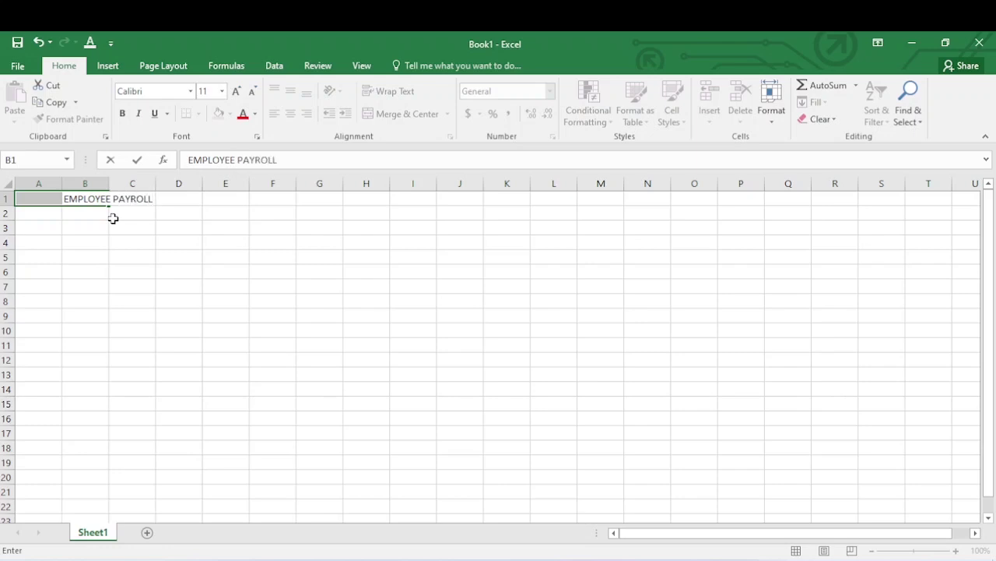
# Enter the header Employee ID in cell A3 and widen columns A and B to fit their text.
pyautogui.click(34, 231)
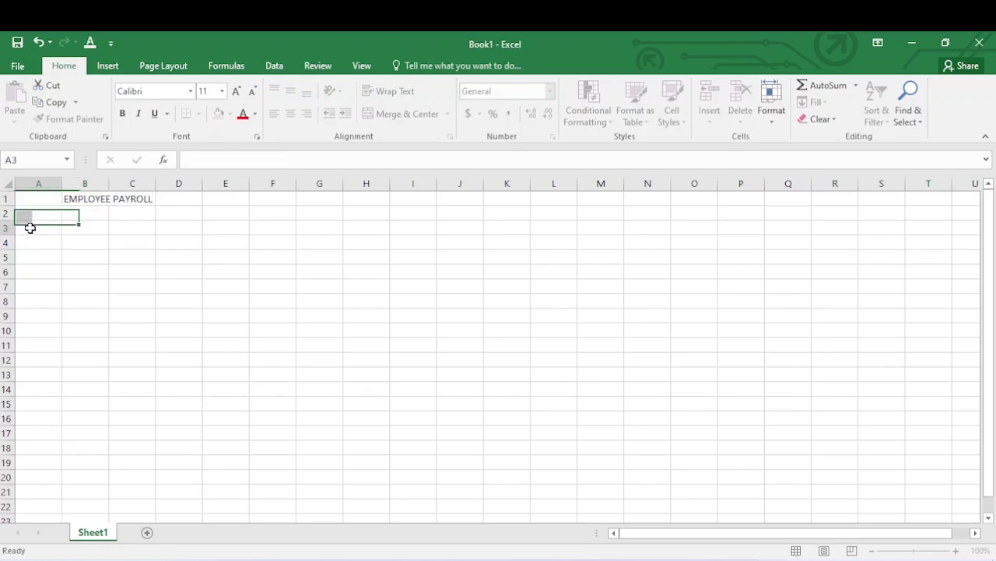
pyautogui.write('e')
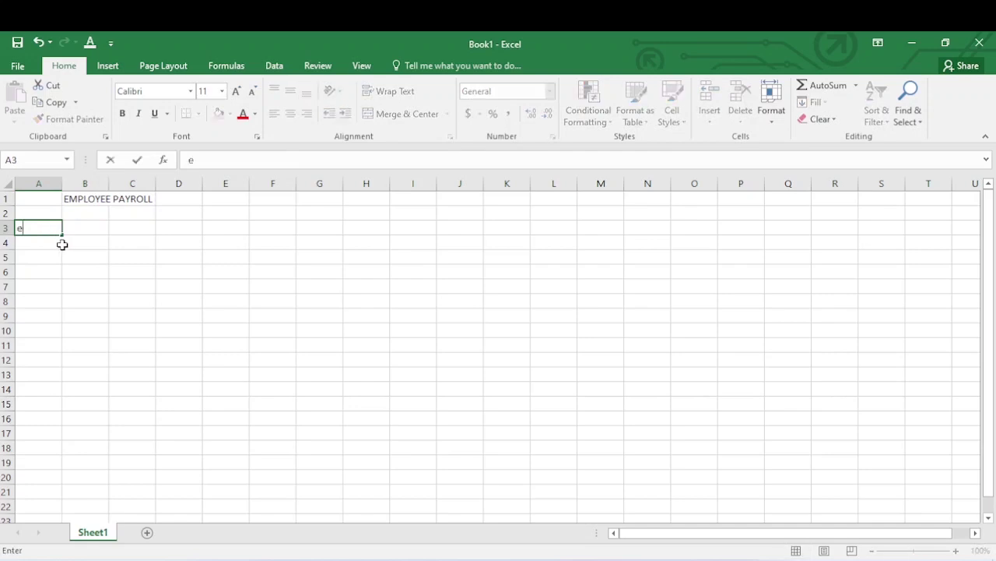
pyautogui.write('mployee Id')
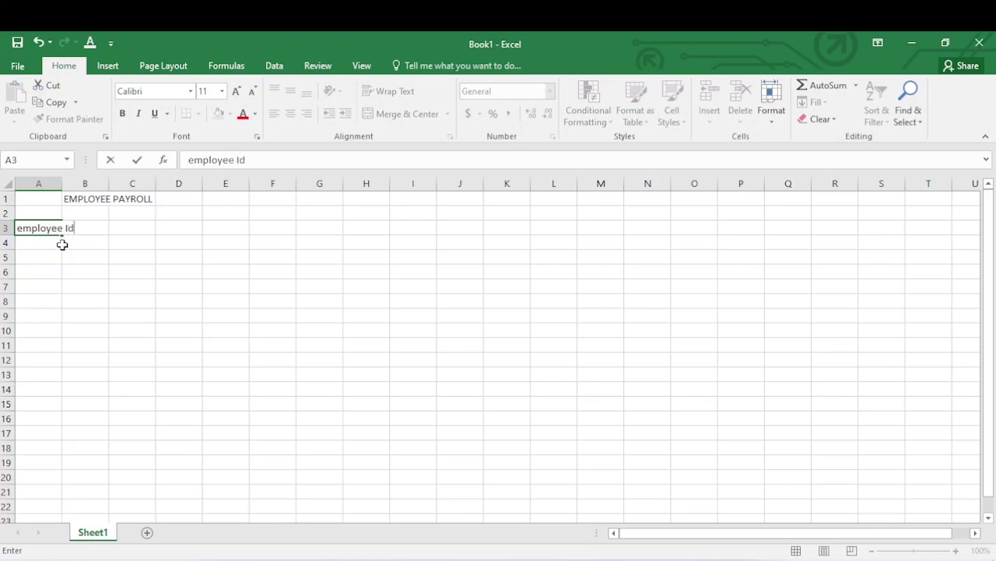
pyautogui.hotkey('ctrl', 'Return')
pyautogui.write('Employ')
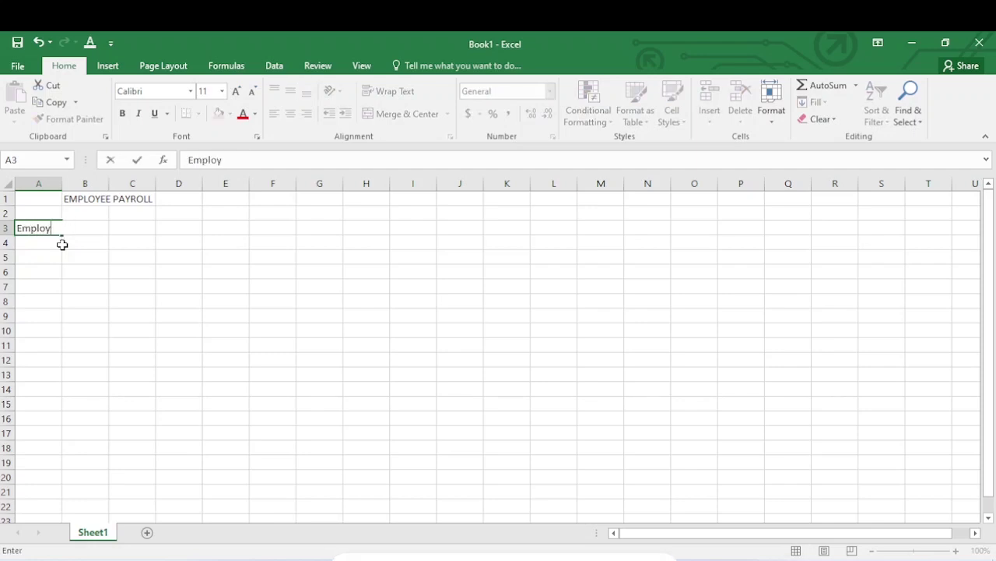
pyautogui.write('ee ID')
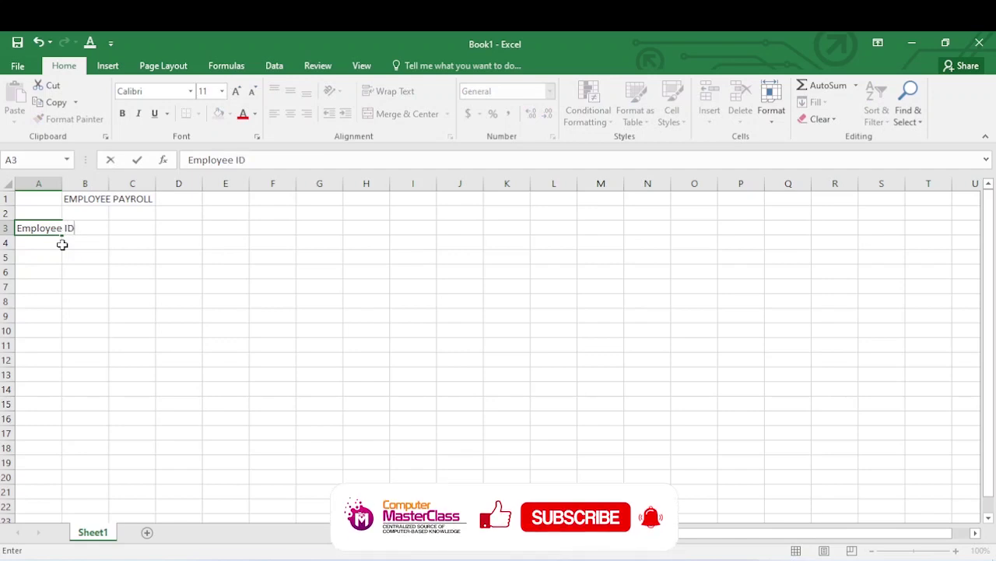
pyautogui.click(57, 226)
pyautogui.click(56, 208)
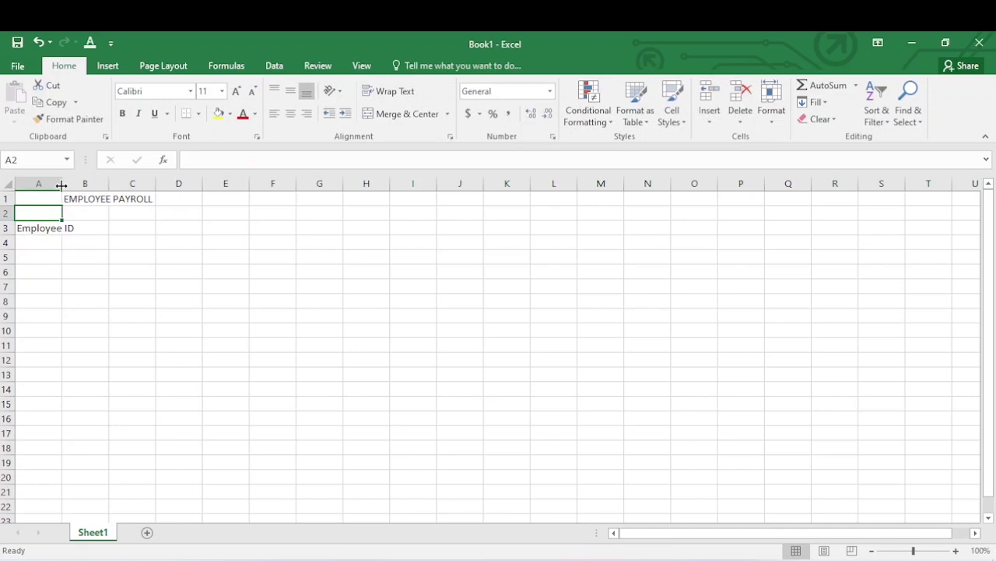
pyautogui.moveTo(62, 184); pyautogui.dragTo(176, 192)
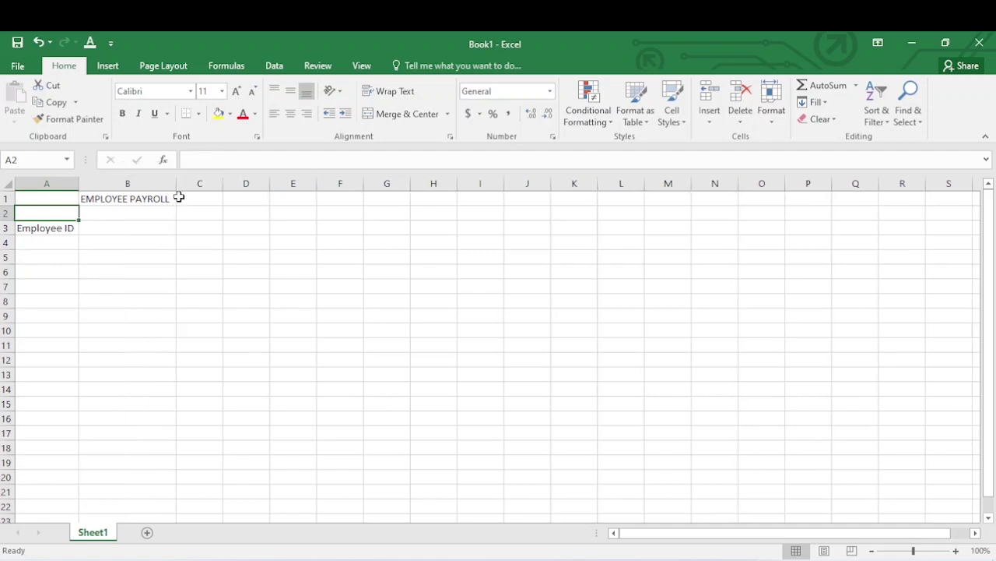
# Enter the column header Name in cell B3.
pyautogui.click(123, 227)
pyautogui.write('n')
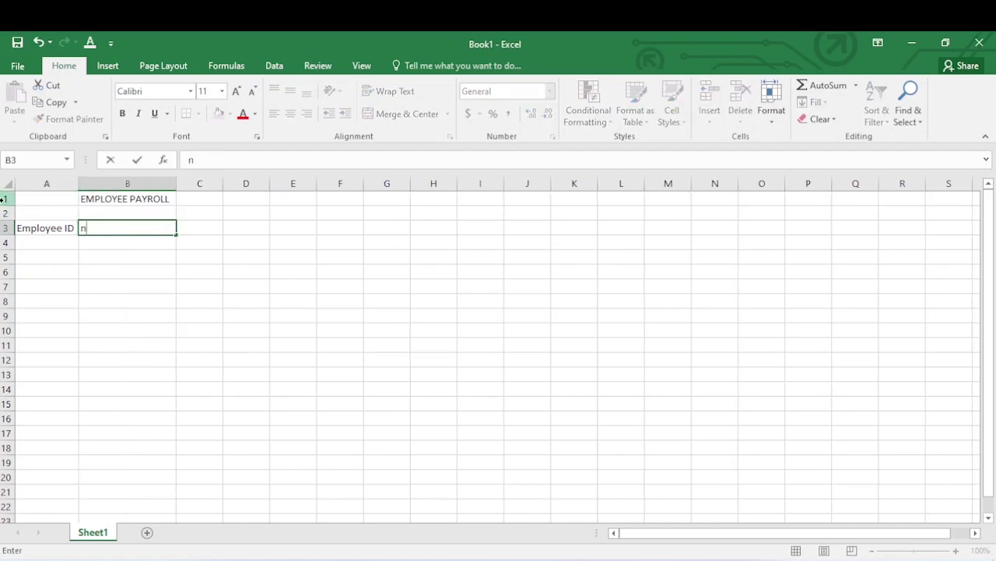
pyautogui.write('ame')
pyautogui.press('BackSpace')
pyautogui.press('BackSpace')
pyautogui.press('BackSpace')
pyautogui.press('BackSpace')
pyautogui.write('Name')
pyautogui.press('Tab')
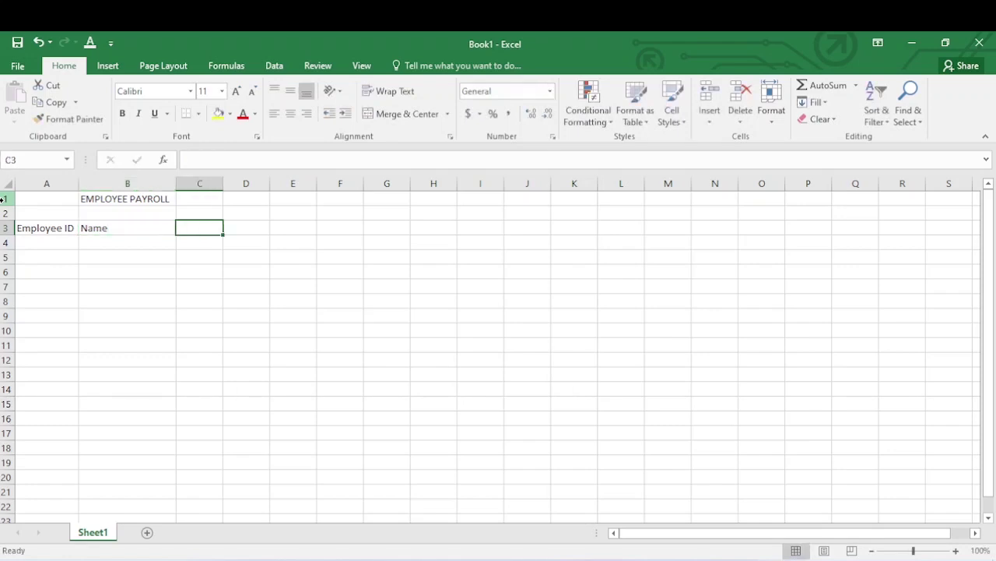
# Enter the column header Designation in cell C3.
pyautogui.write('Emp')
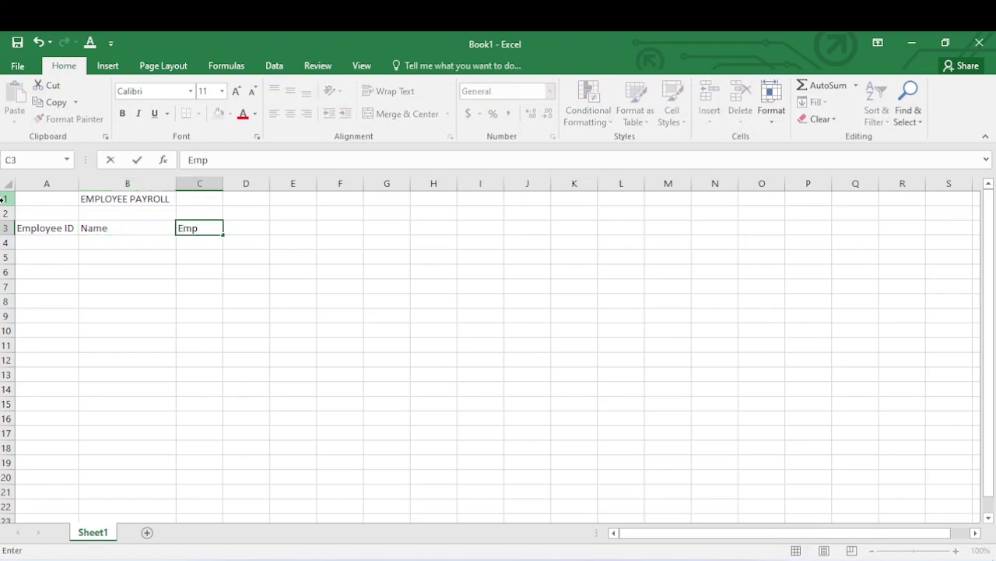
pyautogui.press('BackSpace')
pyautogui.press('BackSpace')
pyautogui.press('BackSpace')
pyautogui.write('Designation')
pyautogui.press('Tab')
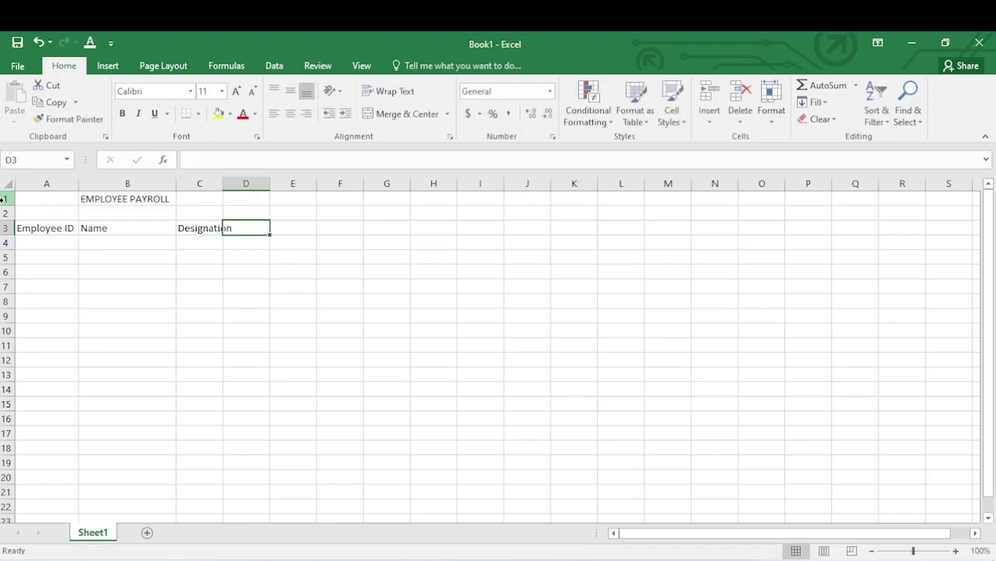
# Enter the column header B.Salary in cell D3.
pyautogui.write('Basic')
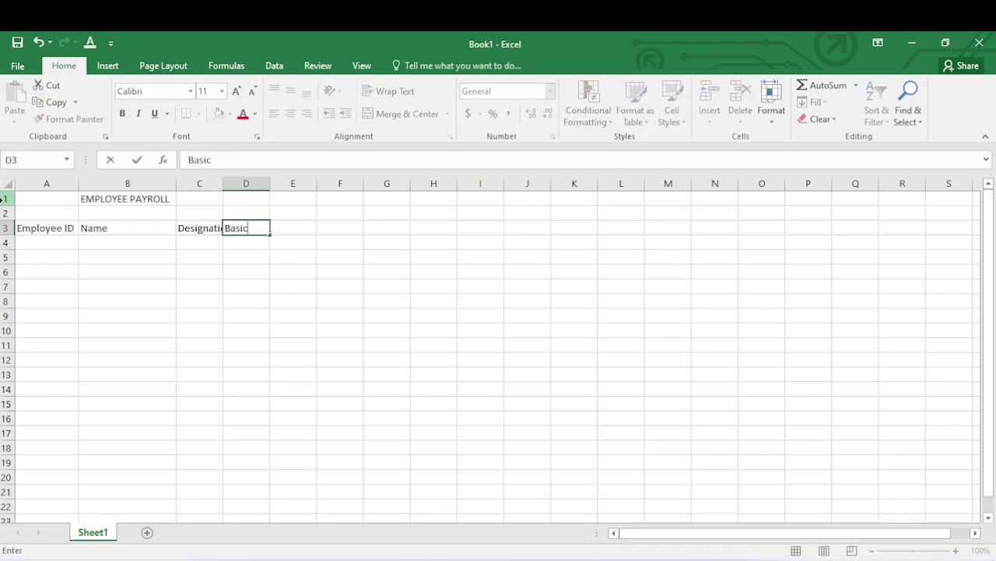
pyautogui.press('BackSpace')
pyautogui.press('BackSpace')
pyautogui.press('BackSpace')
pyautogui.press('BackSpace')
pyautogui.write('.Salary')
pyautogui.press('Tab')
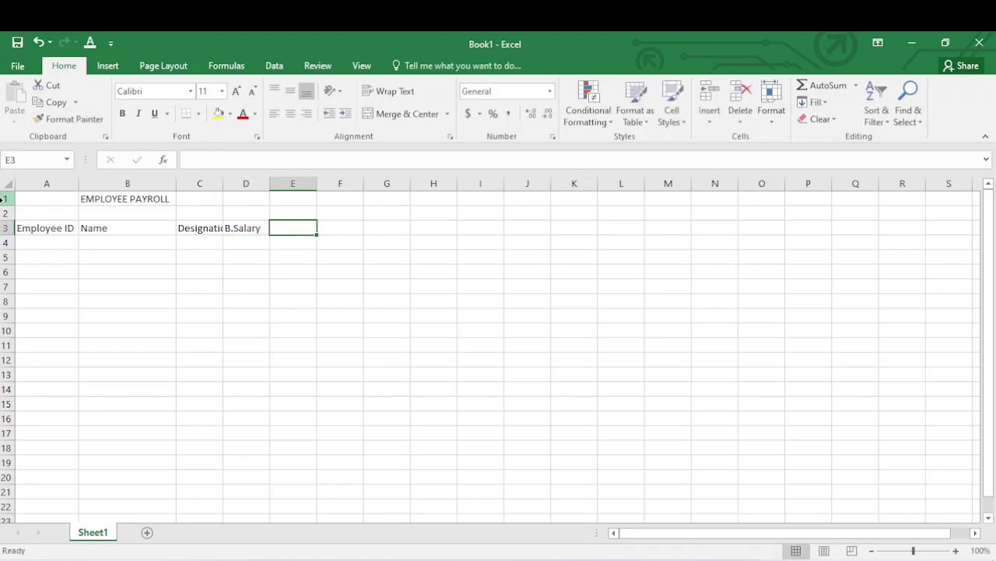
# Enter the column header HA(10%) in cell E3.
pyautogui.write('HA')
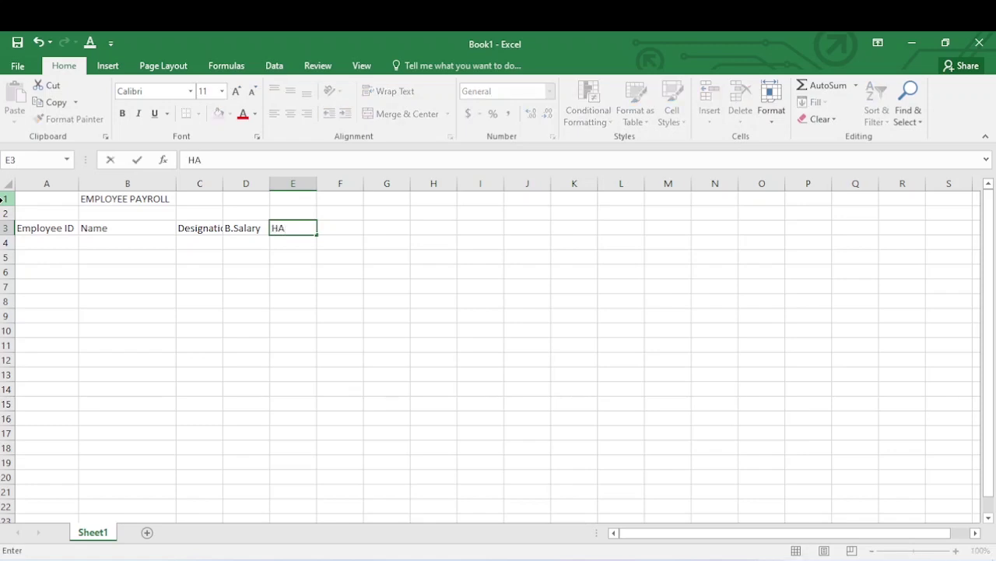
pyautogui.write('(10%)')
pyautogui.press('Tab')
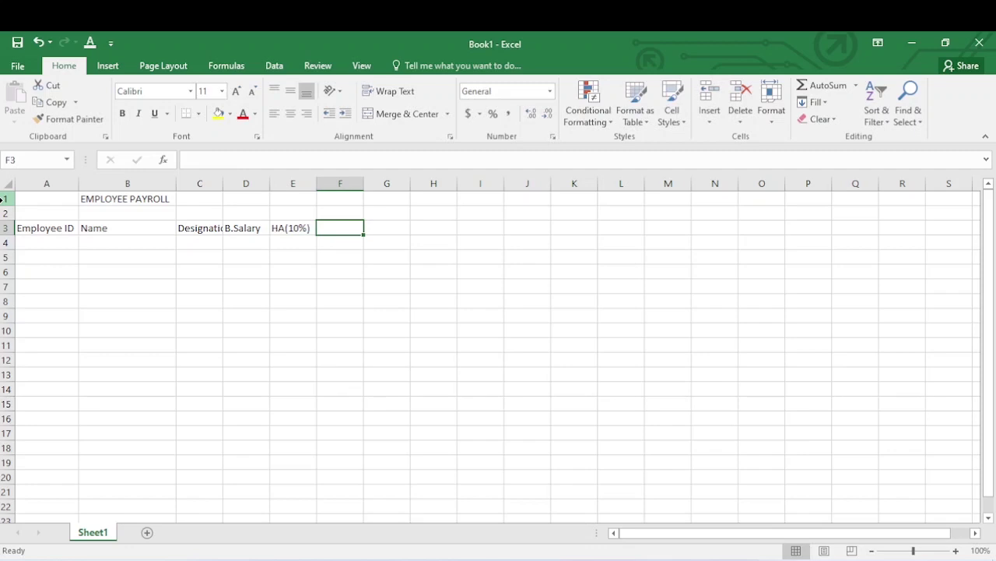
# Enter the column header Duty.A (3%) in cell F3.
pyautogui.write('D')
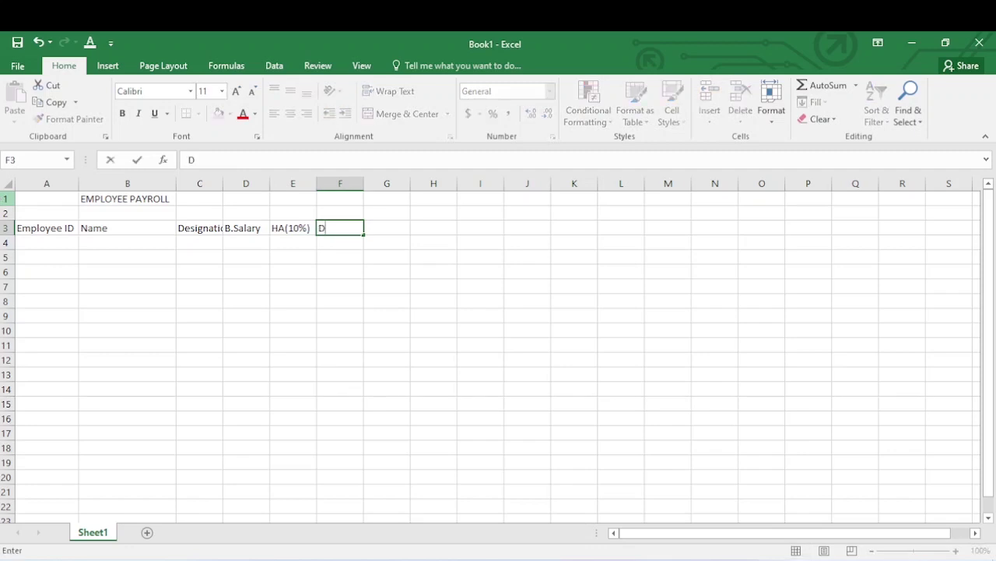
pyautogui.write('uty.A (#')
pyautogui.press('BackSpace')
pyautogui.write('3')
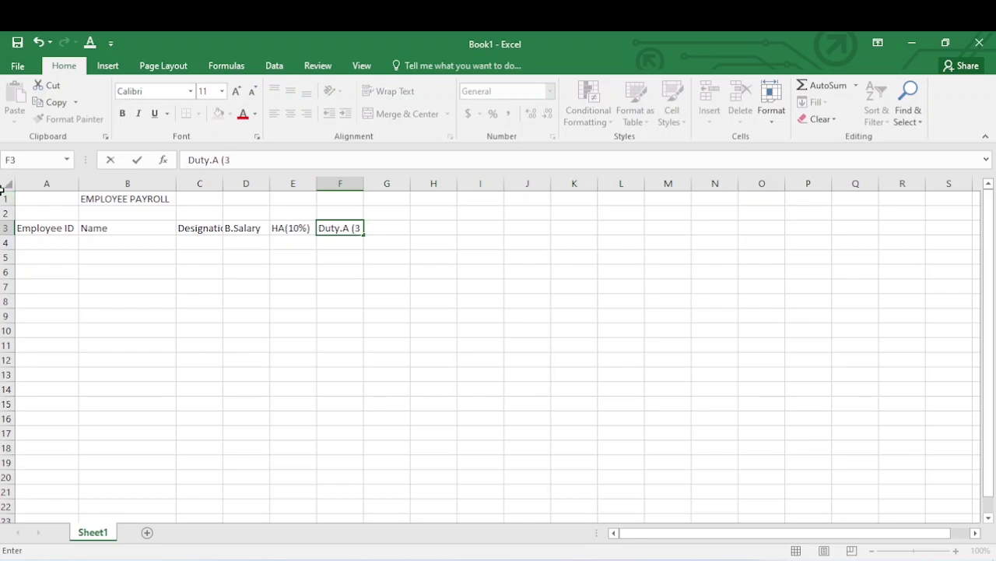
pyautogui.write('%)')
pyautogui.press('Tab')
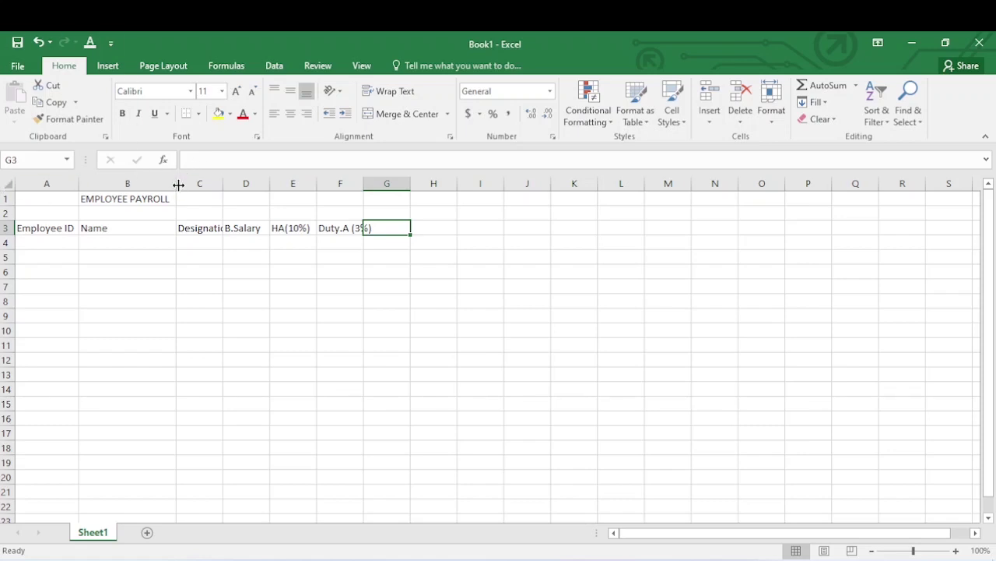
# Widen columns B, C and F, making room for names and fitting the Designation and Duty.A (3%) headers.
pyautogui.moveTo(176, 184); pyautogui.dragTo(270, 189)
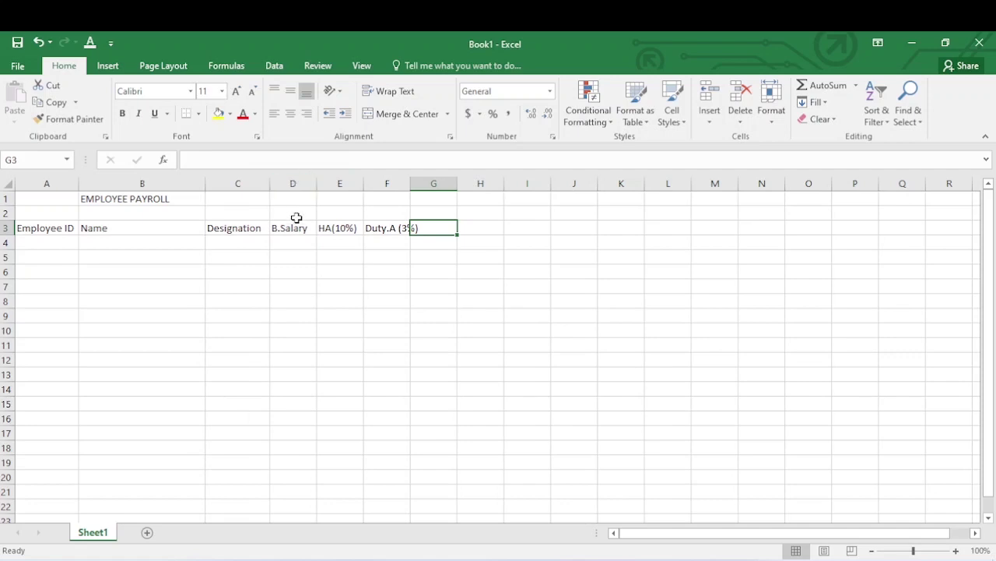
pyautogui.click(247, 230)
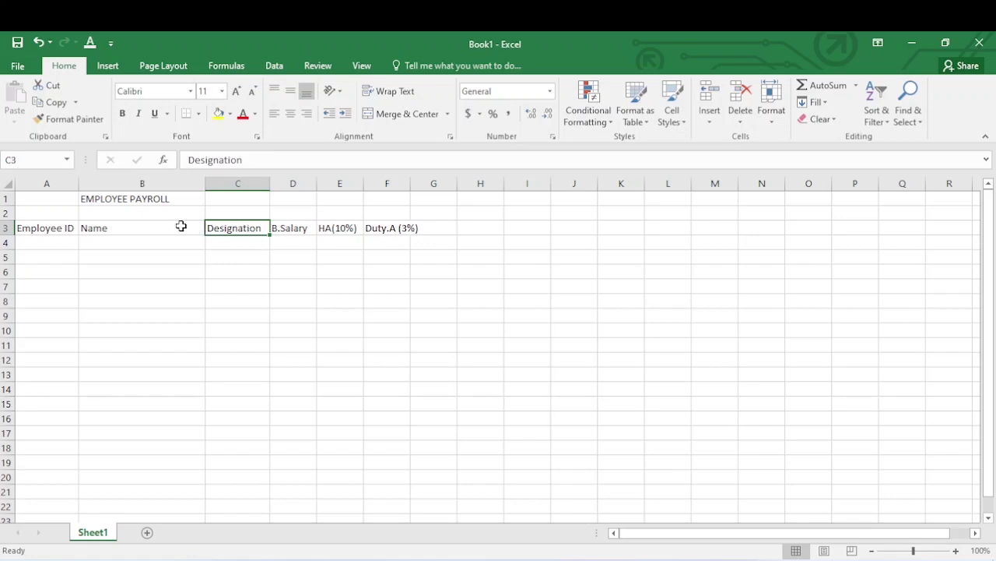
pyautogui.click(276, 229)
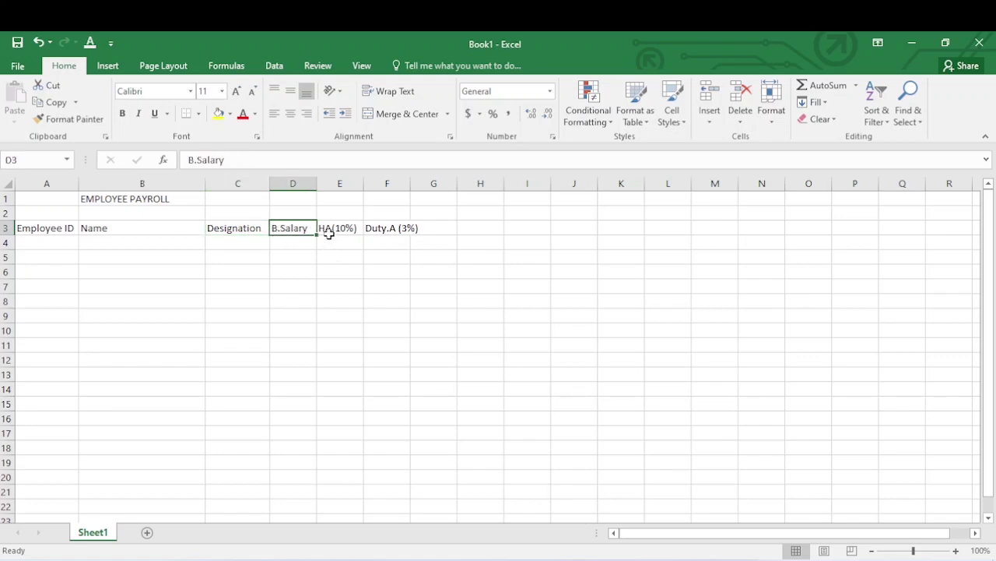
pyautogui.click(330, 237)
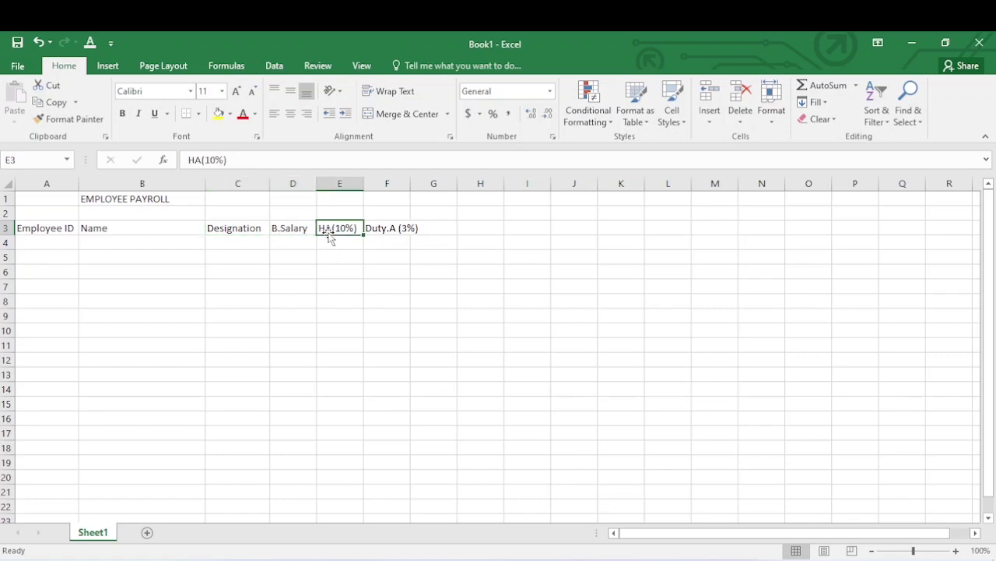
pyautogui.click(386, 230)
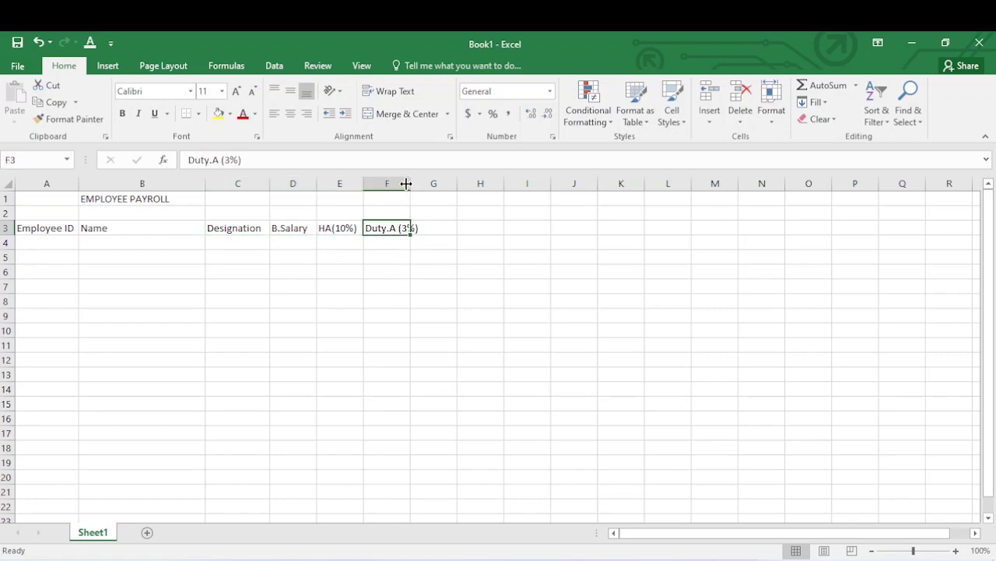
pyautogui.moveTo(411, 185); pyautogui.dragTo(420, 187)
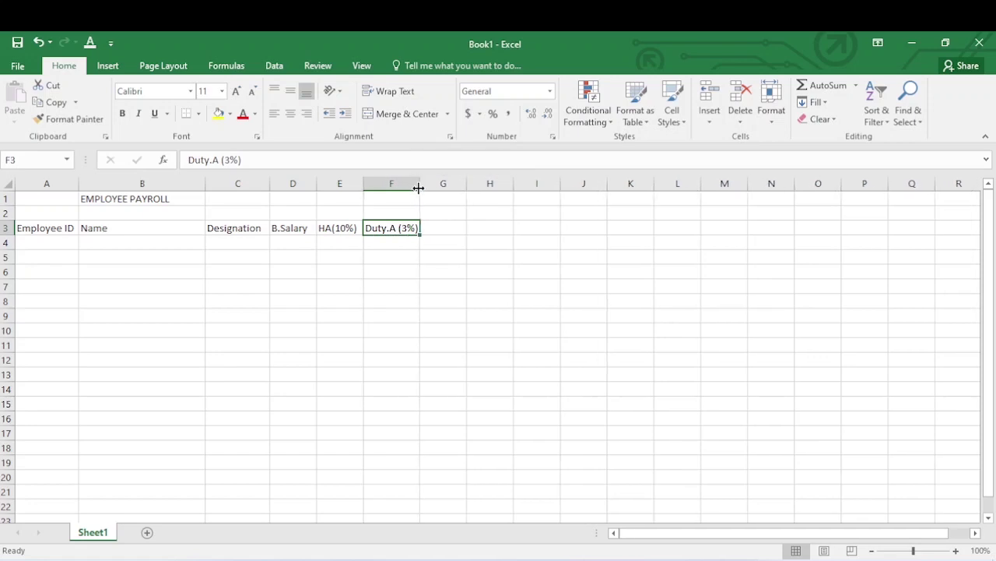
# Enter the column header NHIS (8%) in cell G3 and widen column G slightly.
pyautogui.click(451, 232)
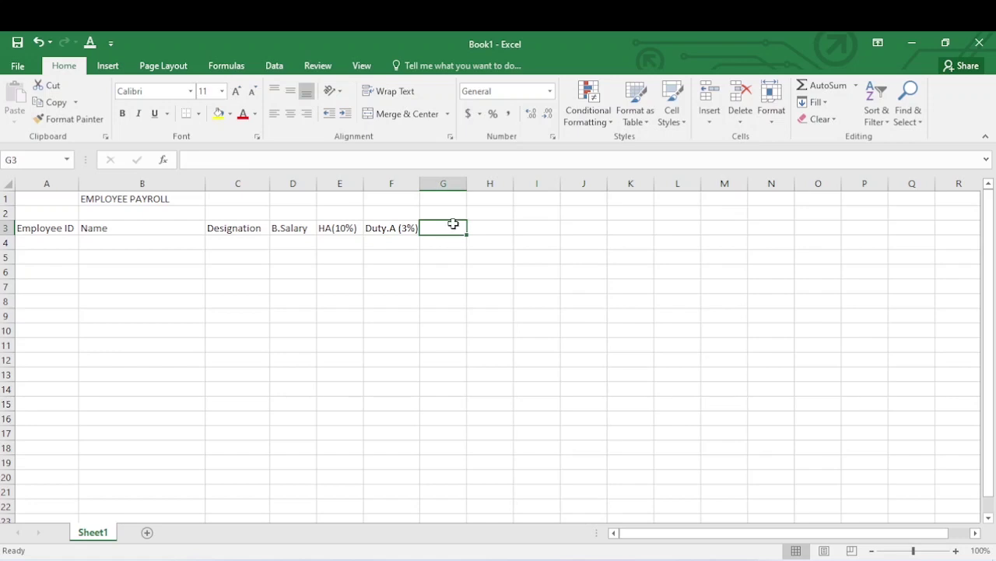
pyautogui.write('x')
pyautogui.press('BackSpace')
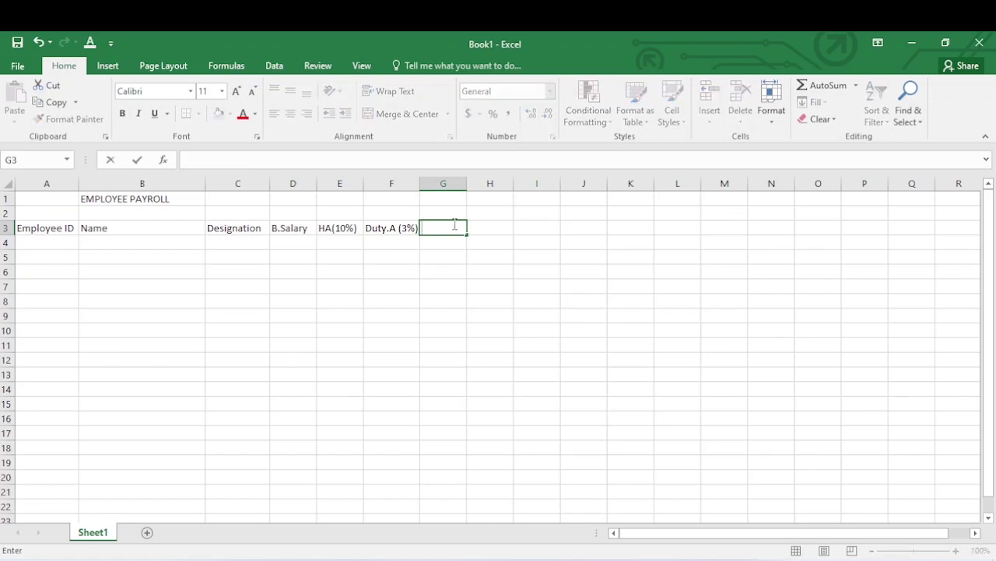
pyautogui.write('NHIS (8%)')
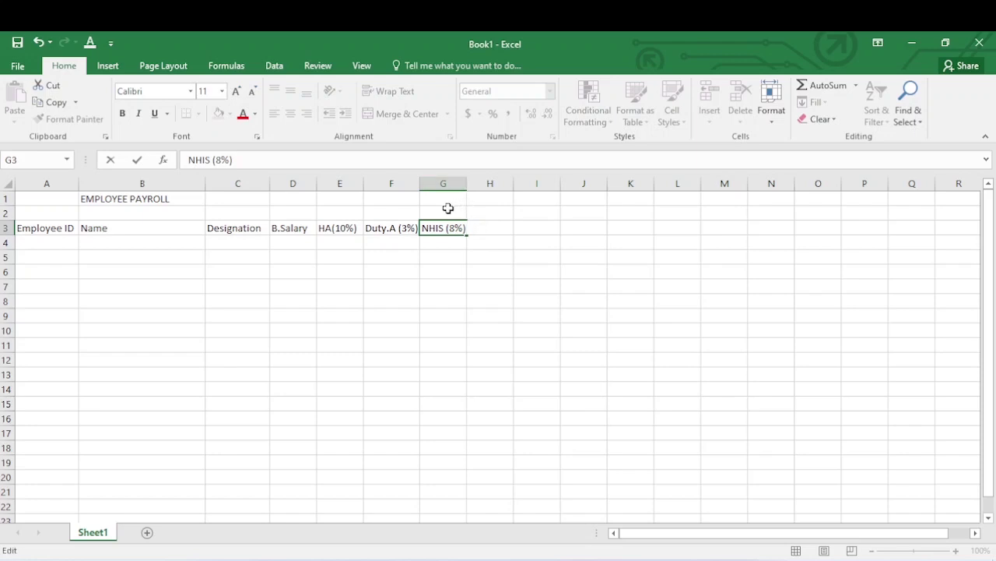
pyautogui.click(448, 210)
pyautogui.moveTo(469, 180); pyautogui.dragTo(476, 181)
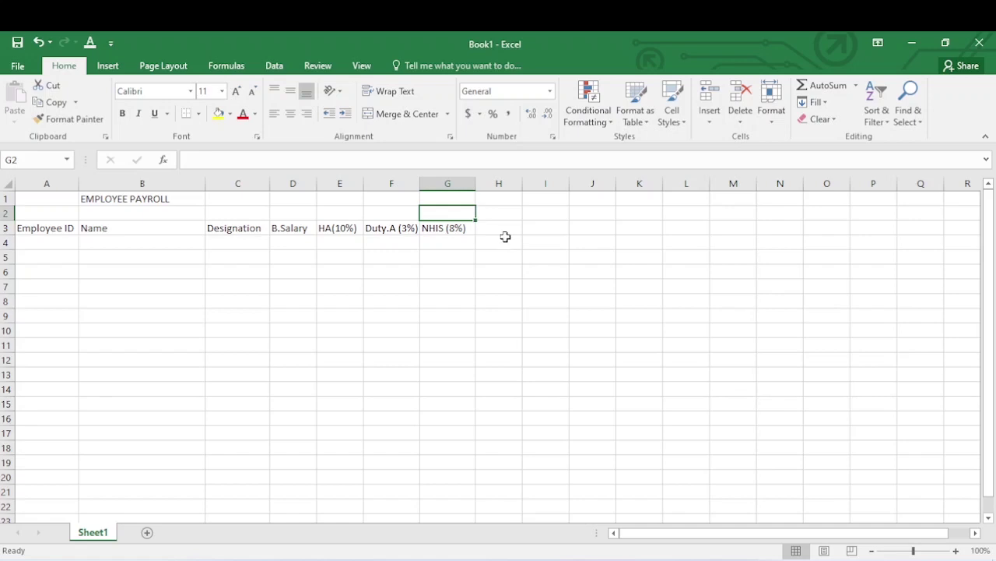
# Enter the column header Gross Salray in cell H3.
pyautogui.click(495, 230)
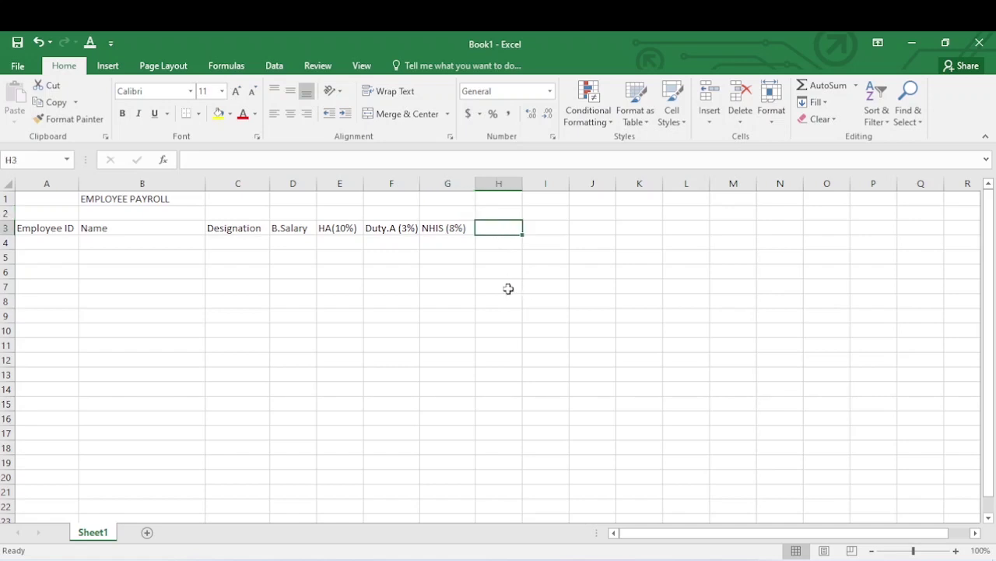
pyautogui.write('gro')
pyautogui.press('BackSpace')
pyautogui.press('BackSpace')
pyautogui.press('BackSpace')
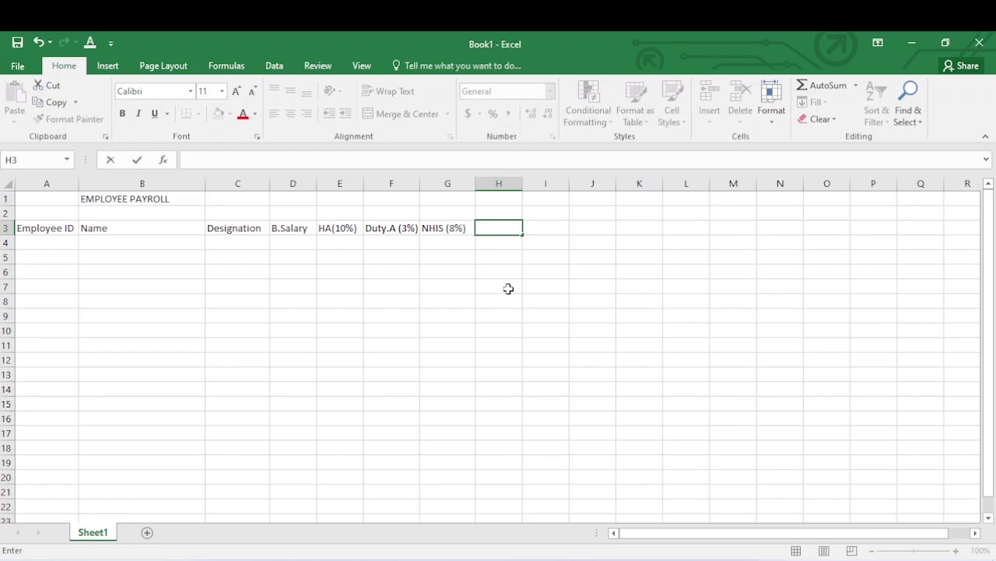
pyautogui.write('Gross SAlr')
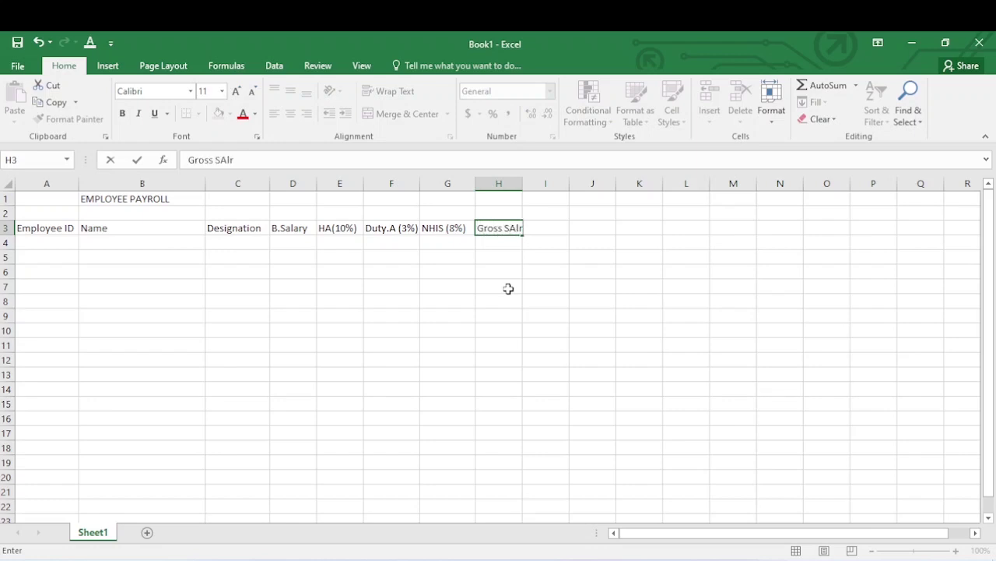
pyautogui.write('ay')
pyautogui.click(542, 227)
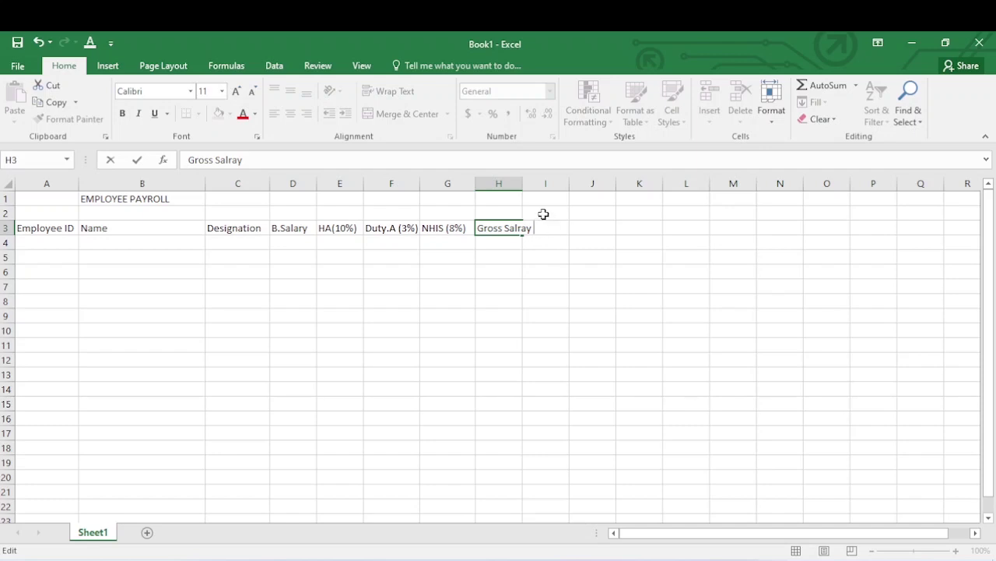
# Merge and center cells I2:L2 and enter the group heading DEDUCTIONS in them.
pyautogui.moveTo(544, 214); pyautogui.dragTo(675, 215)
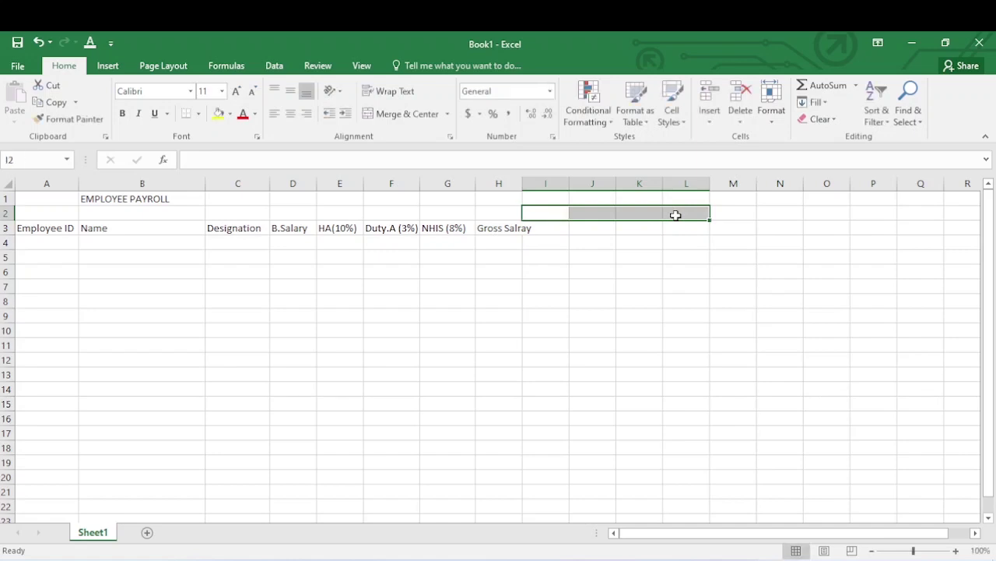
pyautogui.click(408, 115)
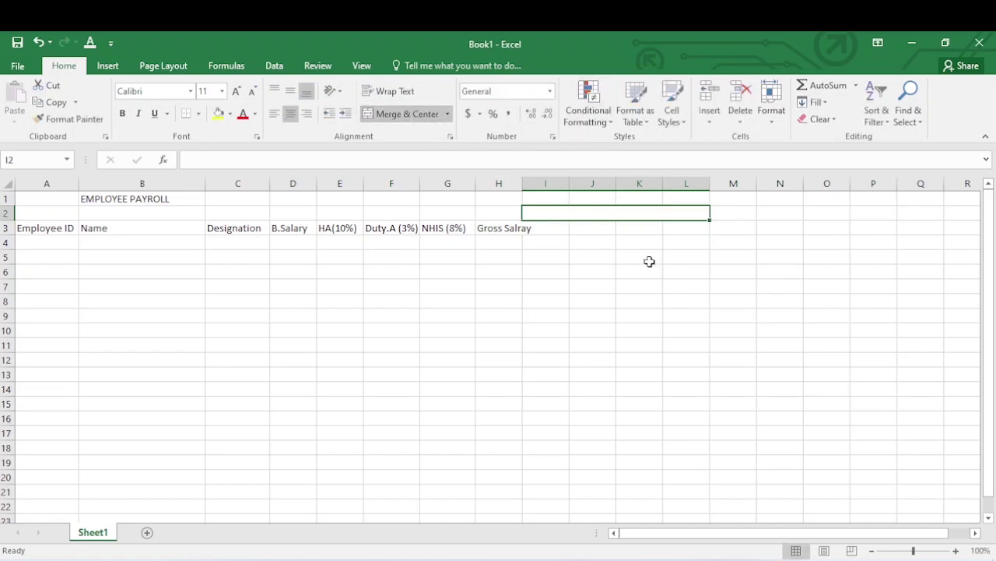
pyautogui.write('dd')
pyautogui.press('BackSpace')
pyautogui.press('BackSpace')
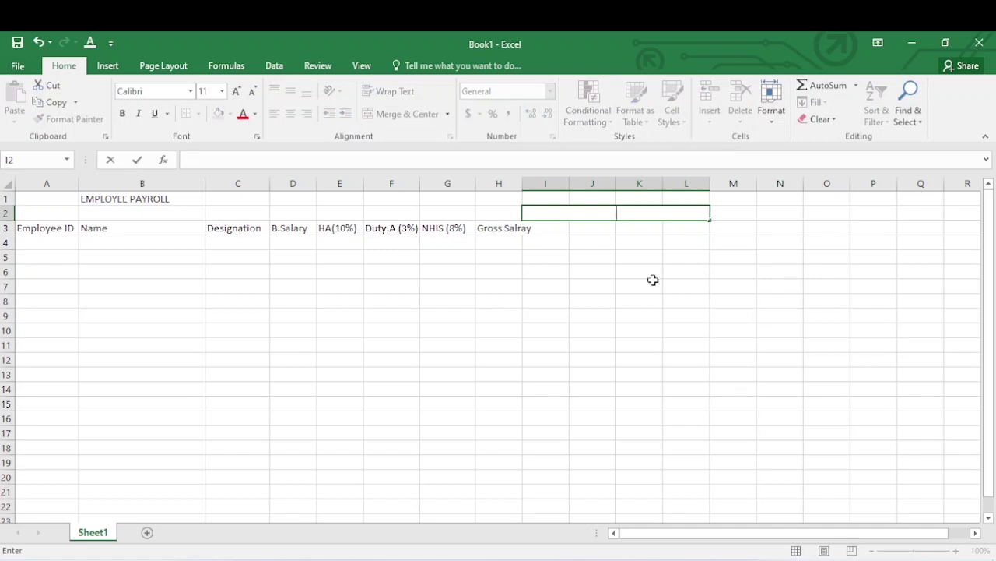
pyautogui.write('DEDUCTIONS')
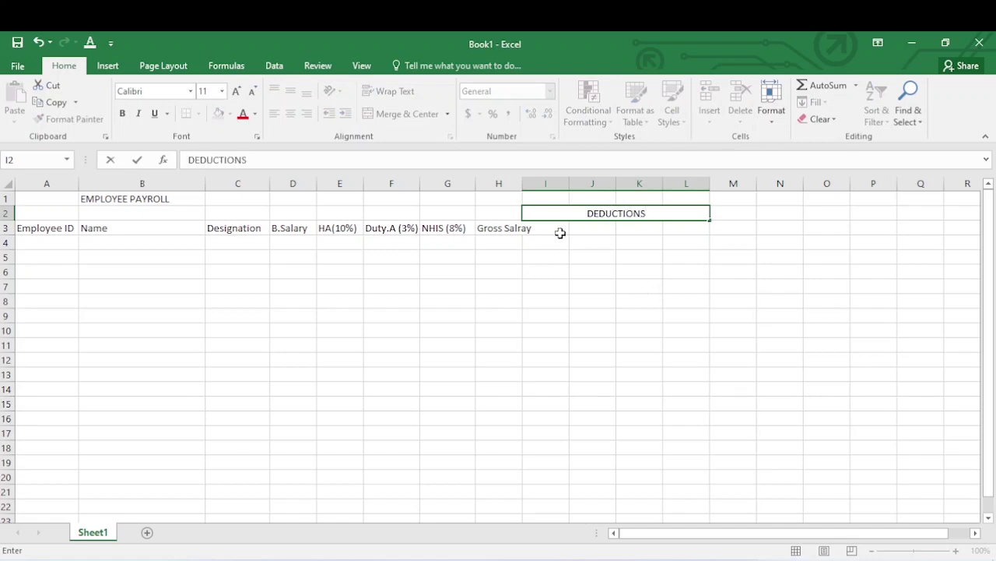
# Widen column H to fit its header and enter the column header Tax (3%) in cell I3.
pyautogui.click(548, 228)
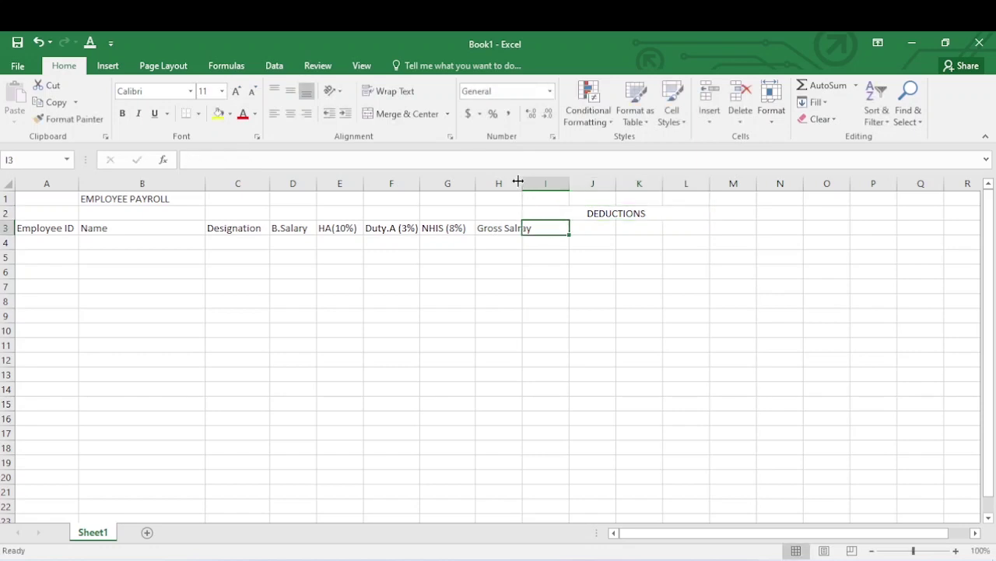
pyautogui.moveTo(521, 182); pyautogui.dragTo(539, 183)
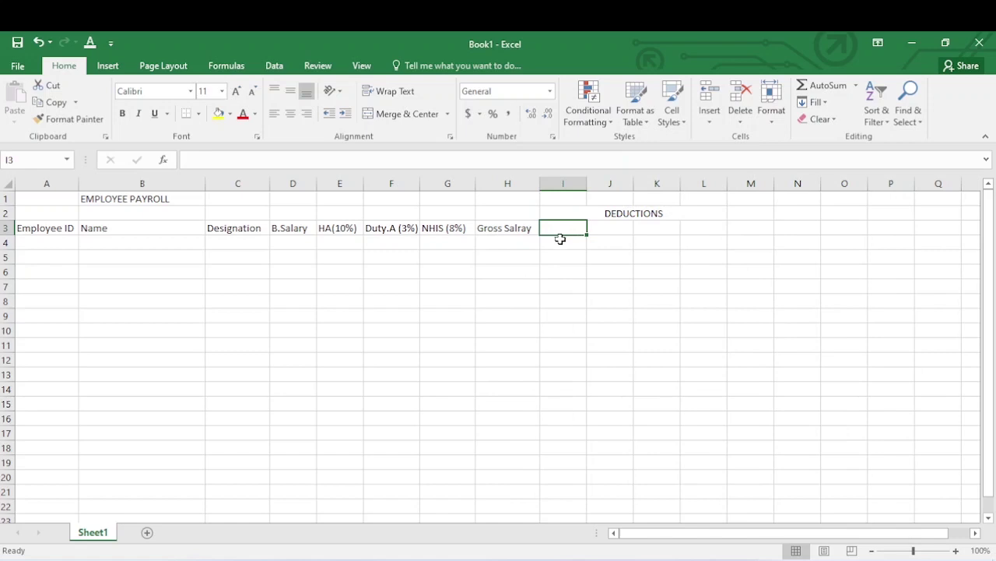
pyautogui.write('Tax')
pyautogui.press('BackSpace')
pyautogui.press('BackSpace')
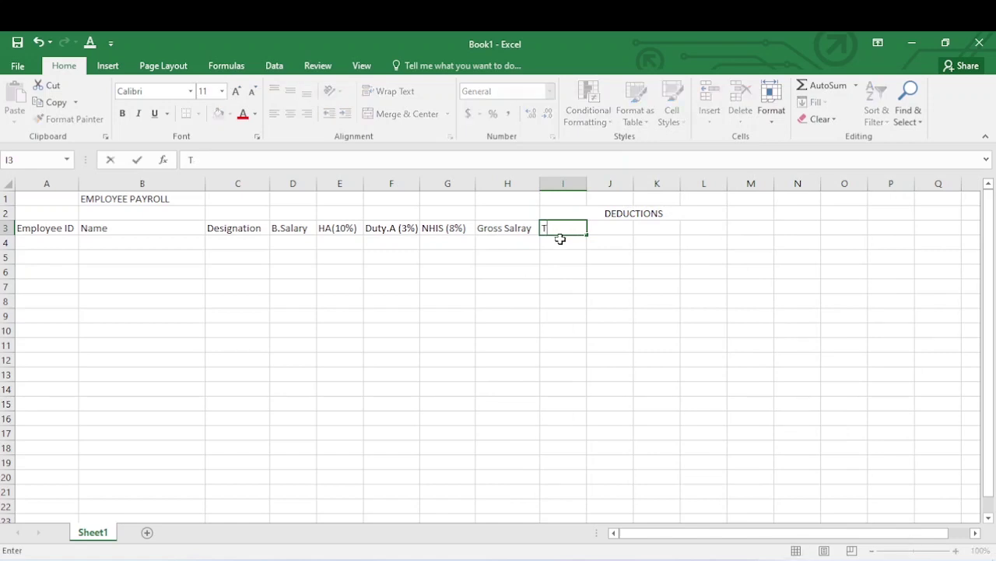
pyautogui.write('ax (3%)')
# Widen column J slightly and enter the column header V.Saving in cell J3.
pyautogui.click(614, 232)
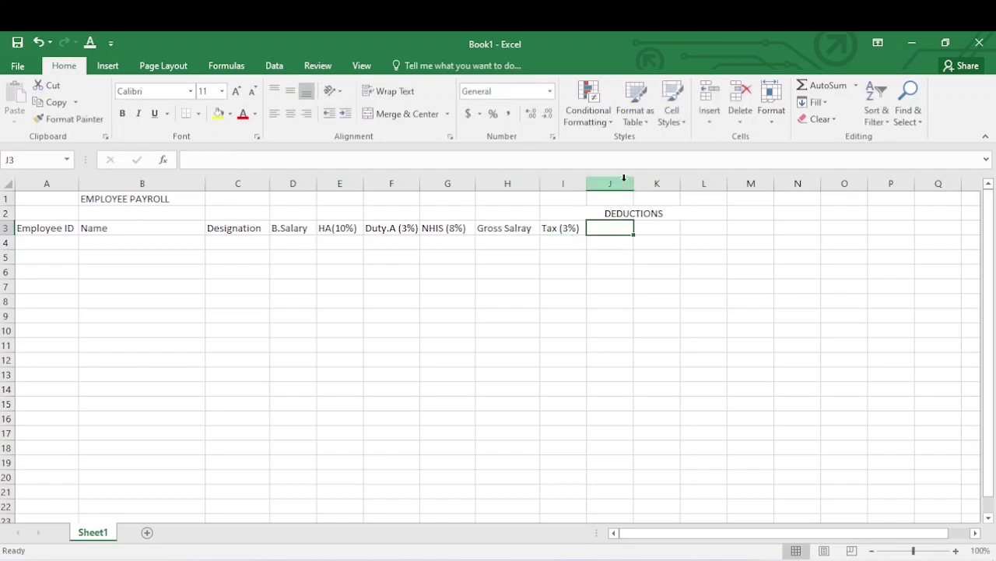
pyautogui.moveTo(633, 184); pyautogui.dragTo(644, 184)
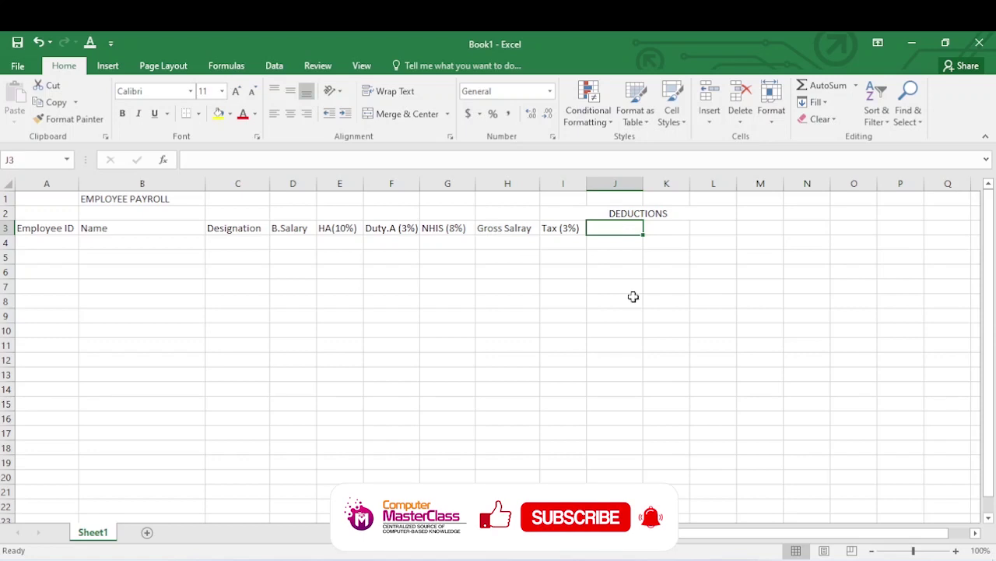
pyautogui.write('V.')
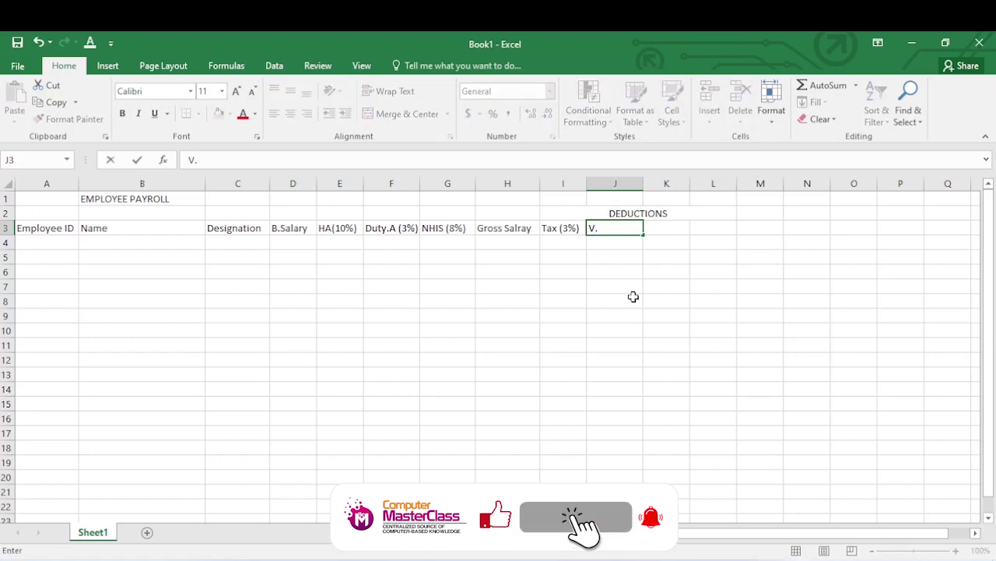
pyautogui.write('Sav')
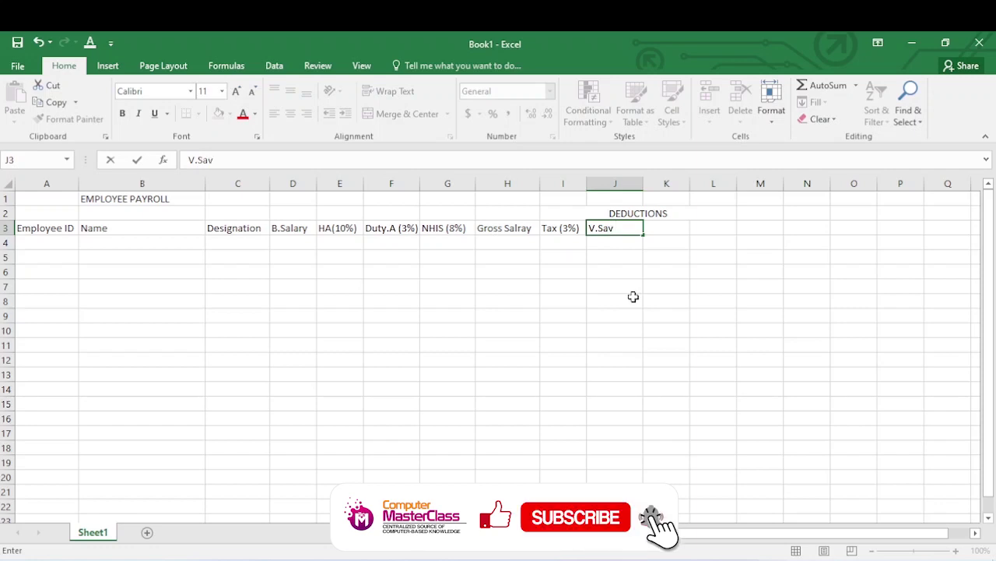
pyautogui.write('ing')
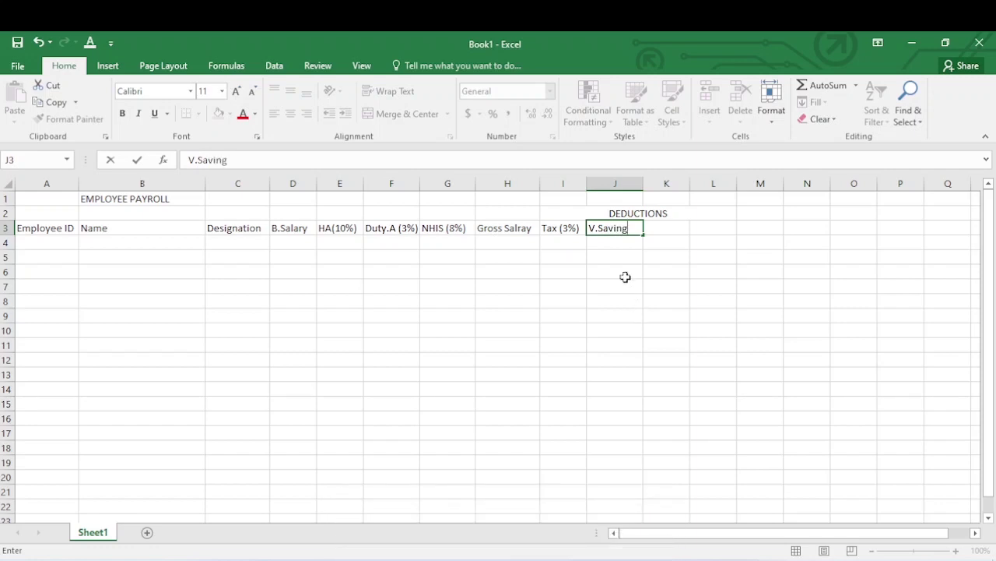
# Enter the column header H.S(3%) in cell K3.
pyautogui.click(654, 227)
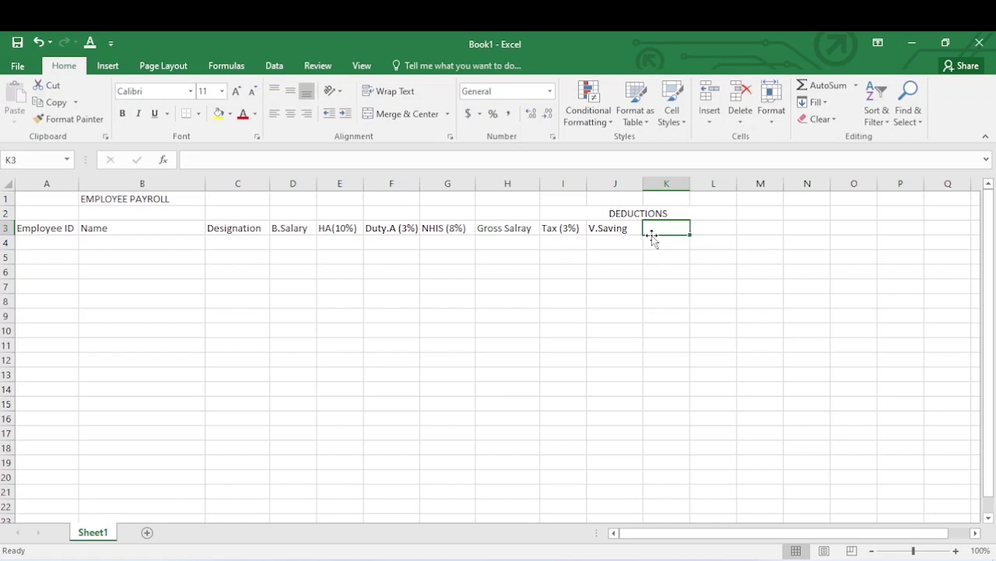
pyautogui.write('H')
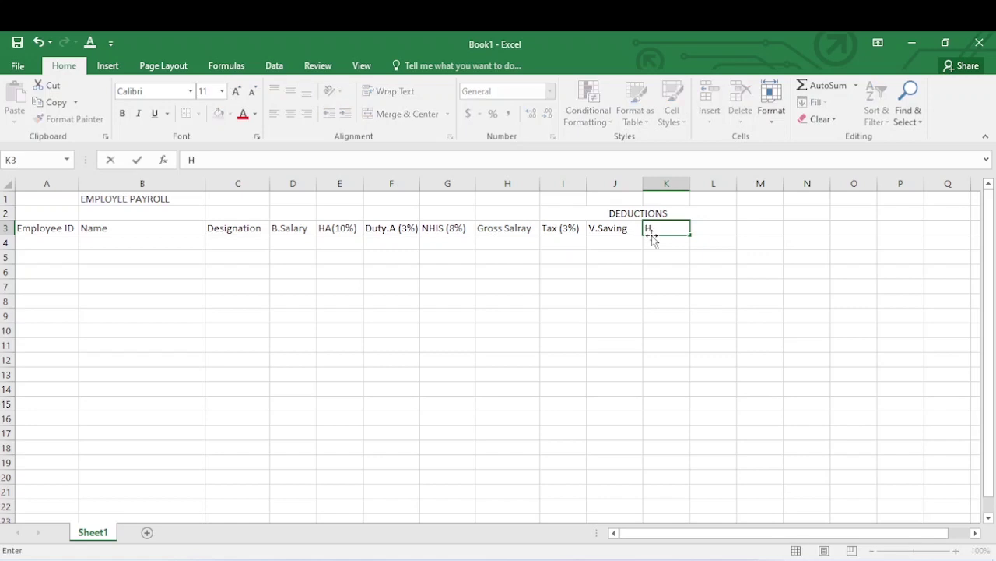
pyautogui.write('.S(3%)')
# Enter the column header Total D. in cell L3.
pyautogui.click(709, 232)
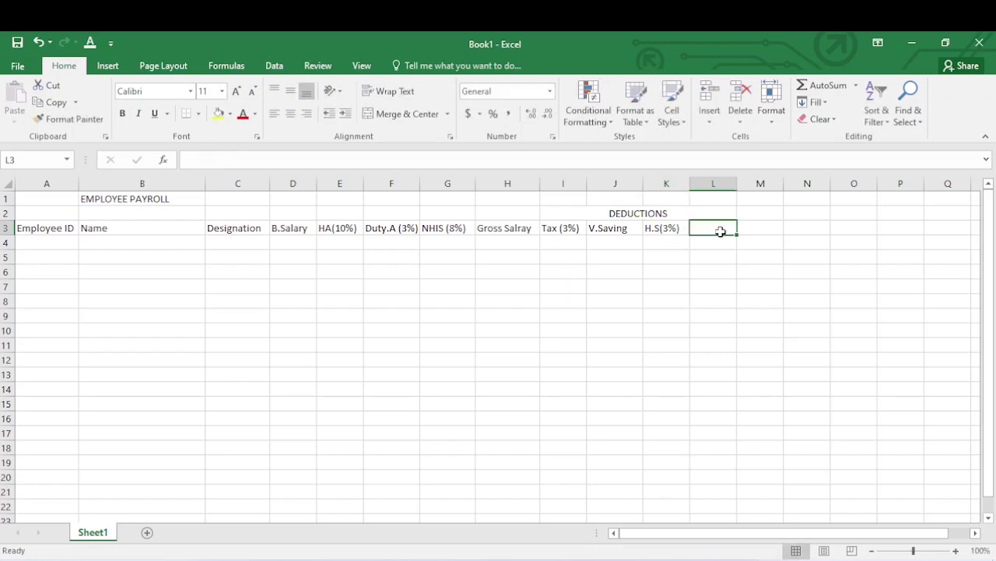
pyautogui.write('tota')
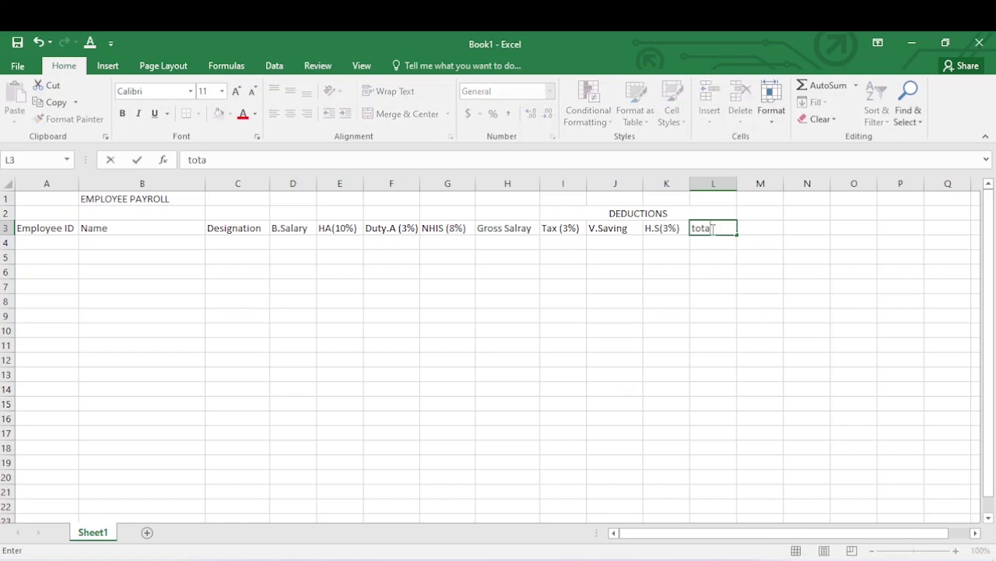
pyautogui.press('BackSpace')
pyautogui.press('BackSpace')
pyautogui.press('BackSpace')
pyautogui.press('BackSpace')
pyautogui.write('Total Deduction')
pyautogui.press('BackSpace')
pyautogui.press('BackSpace')
pyautogui.press('BackSpace')
pyautogui.press('BackSpace')
pyautogui.press('BackSpace')
pyautogui.press('BackSpace')
pyautogui.press('BackSpace')
pyautogui.press('BackSpace')
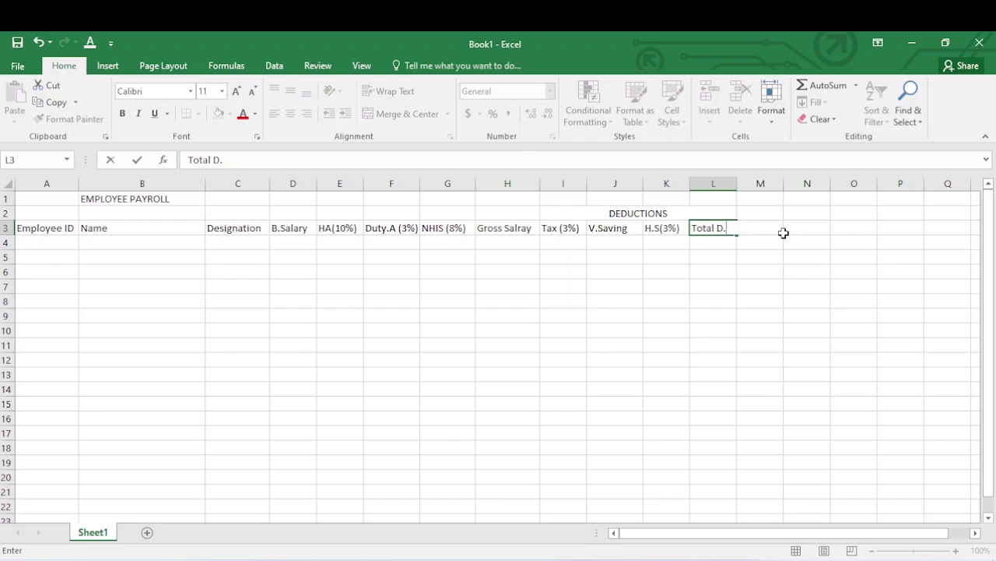
# Enter the column header Net Sal. in cell M3.
pyautogui.click(754, 229)
pyautogui.click(765, 229)
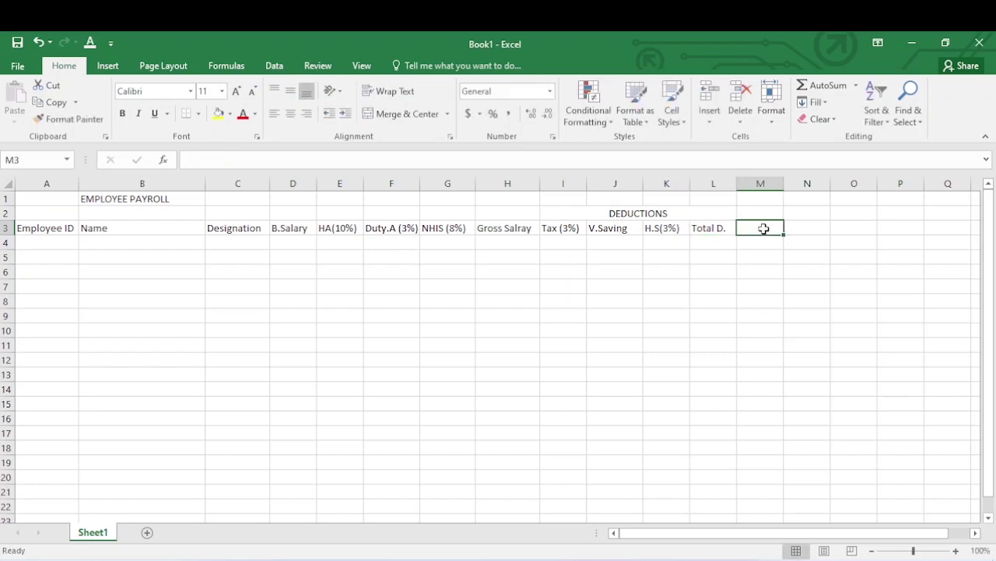
pyautogui.write('Net')
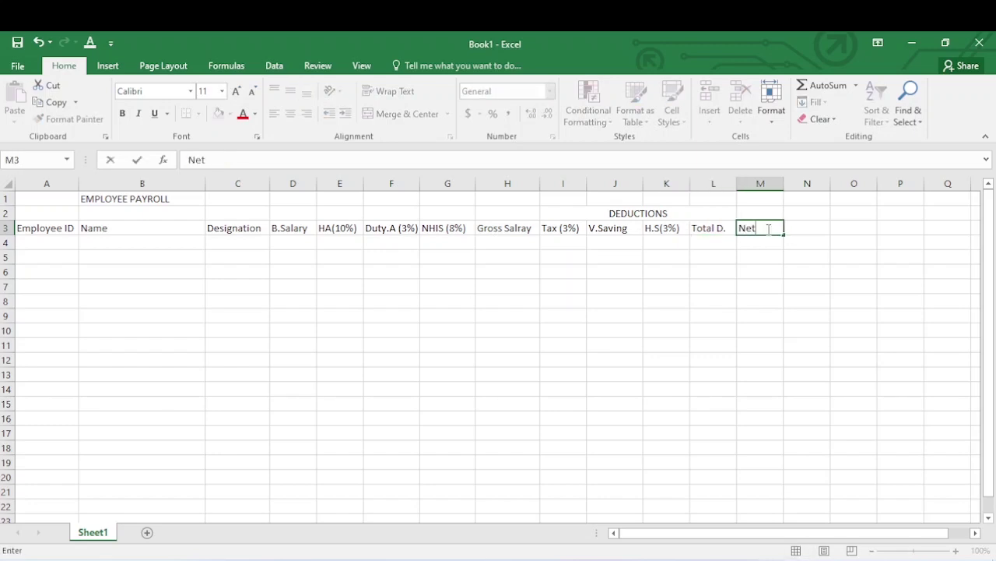
pyautogui.press('BackSpace')
pyautogui.press('BackSpace')
pyautogui.write('et Sal.')
# Make the header row A3:M3 bold.
pyautogui.moveTo(27, 234); pyautogui.dragTo(755, 226)
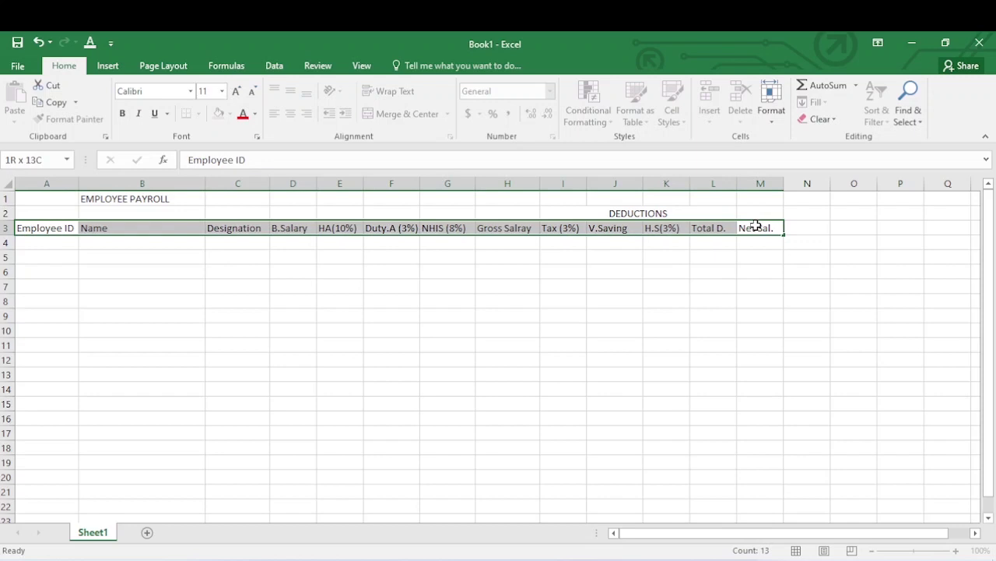
pyautogui.click(122, 114)
pyautogui.click(383, 256)
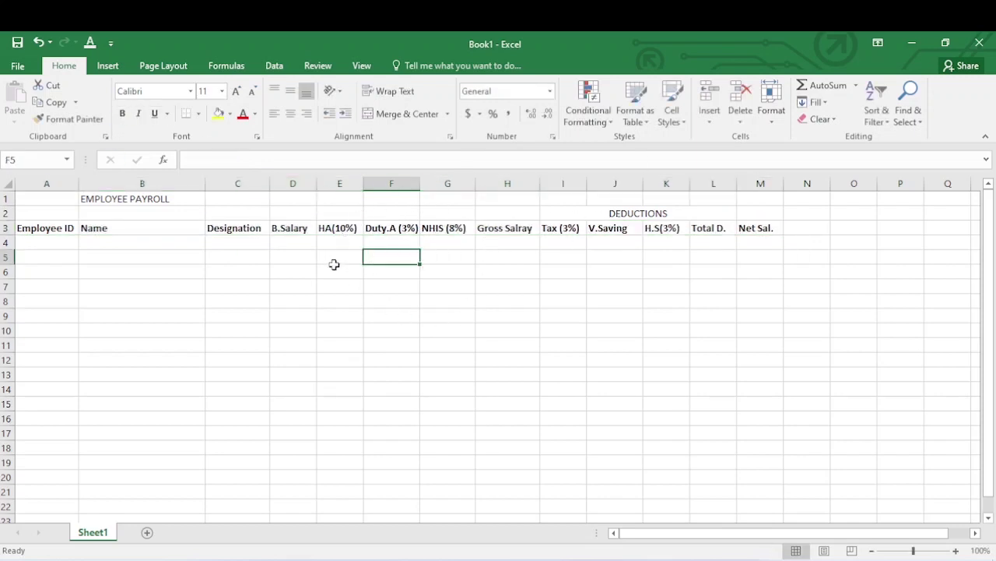
# Fill the merged DEDUCTIONS heading cell with a light orange theme color.
pyautogui.click(547, 214)
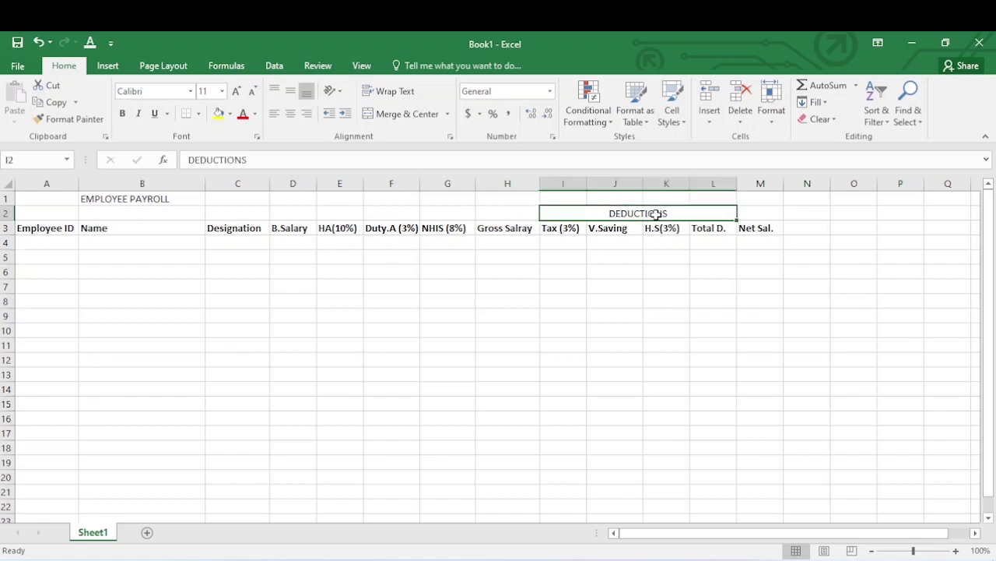
pyautogui.click(229, 114)
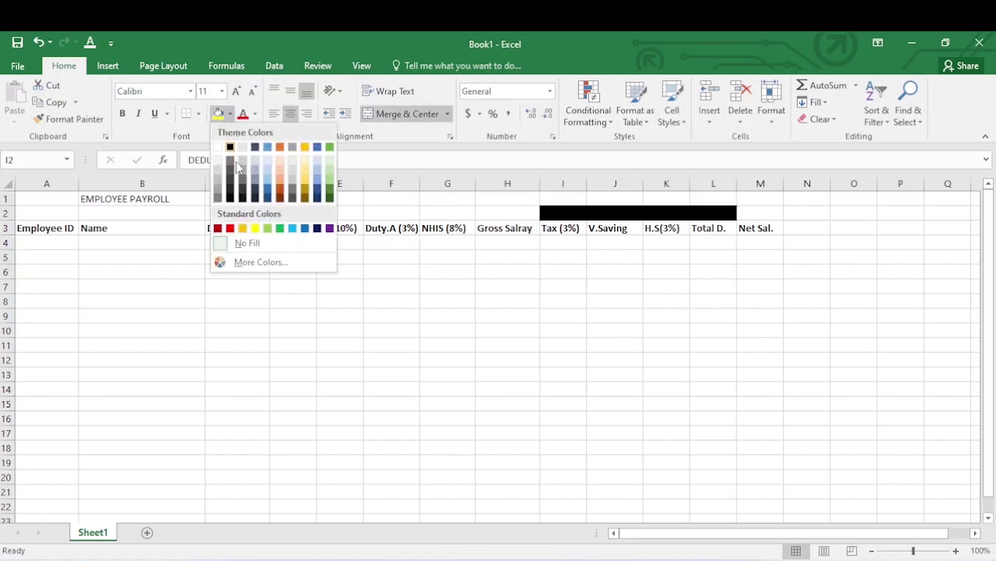
pyautogui.click(279, 172)
pyautogui.click(487, 259)
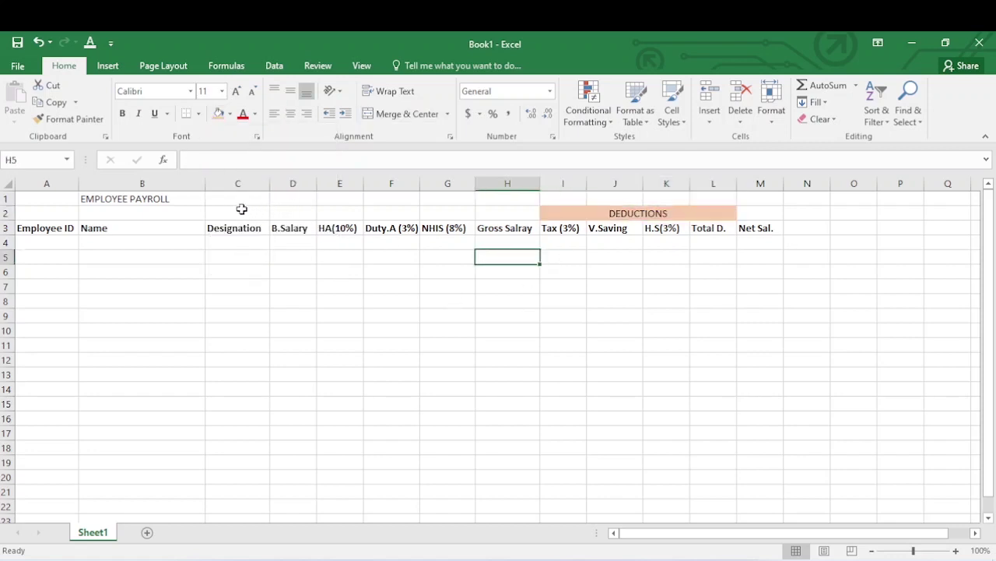
# Fill cells D2:G2 above the salary and allowance headers with a light green theme color.
pyautogui.click(287, 210)
pyautogui.moveTo(286, 210); pyautogui.dragTo(442, 215)
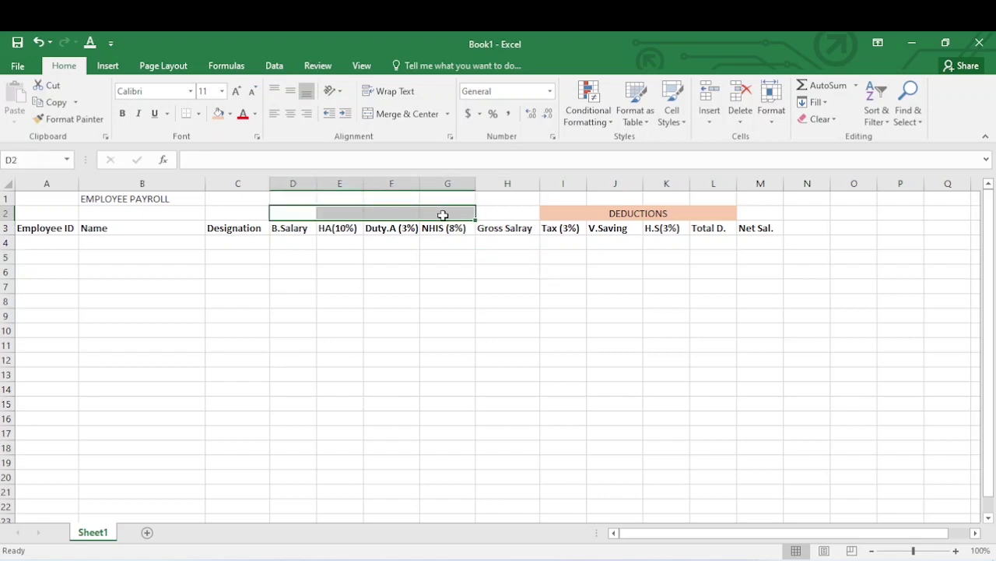
pyautogui.click(230, 114)
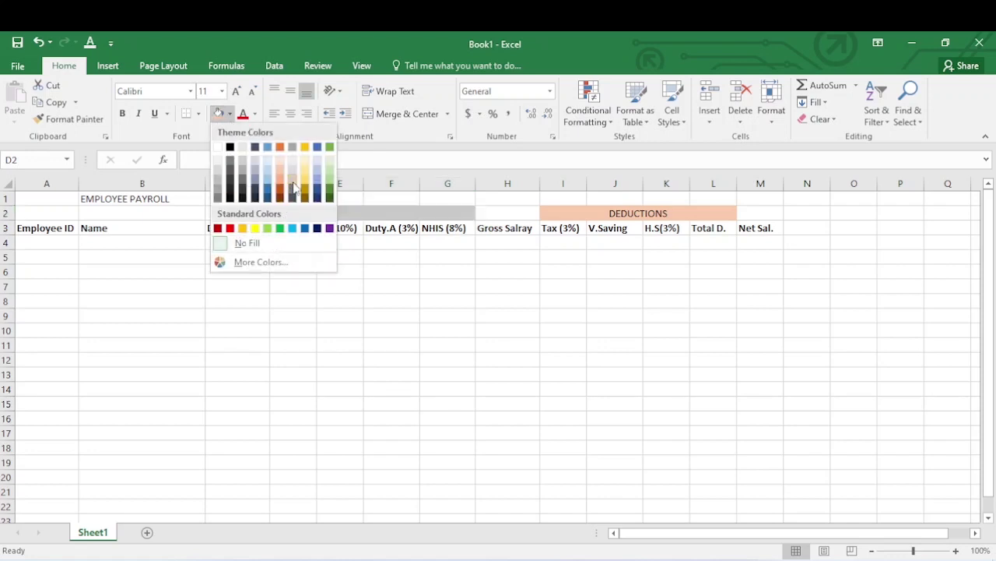
pyautogui.click(329, 161)
pyautogui.click(411, 238)
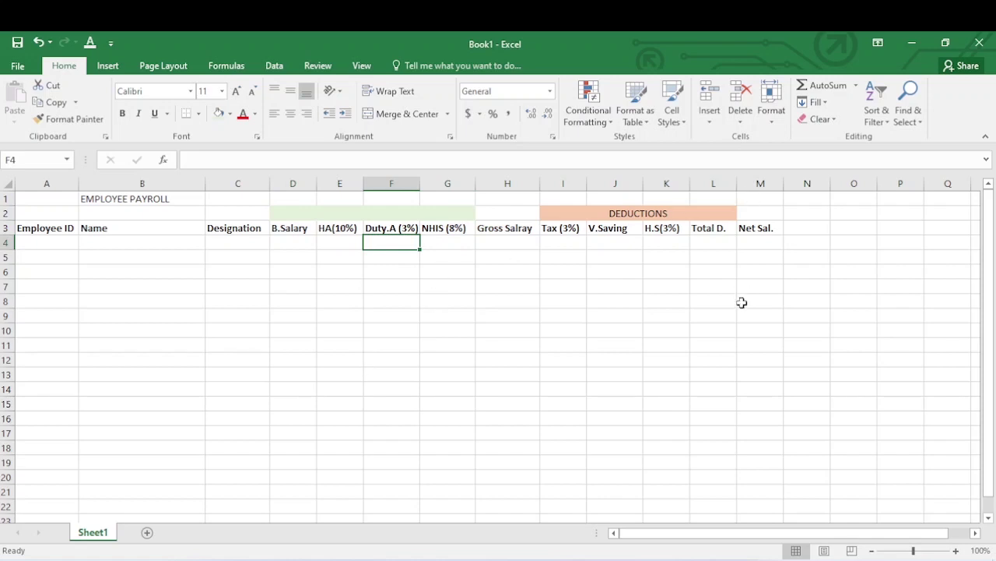
# Number the Employee ID column from 1 to 19 in cells A4:A22 as a fill series.
pyautogui.click(46, 241)
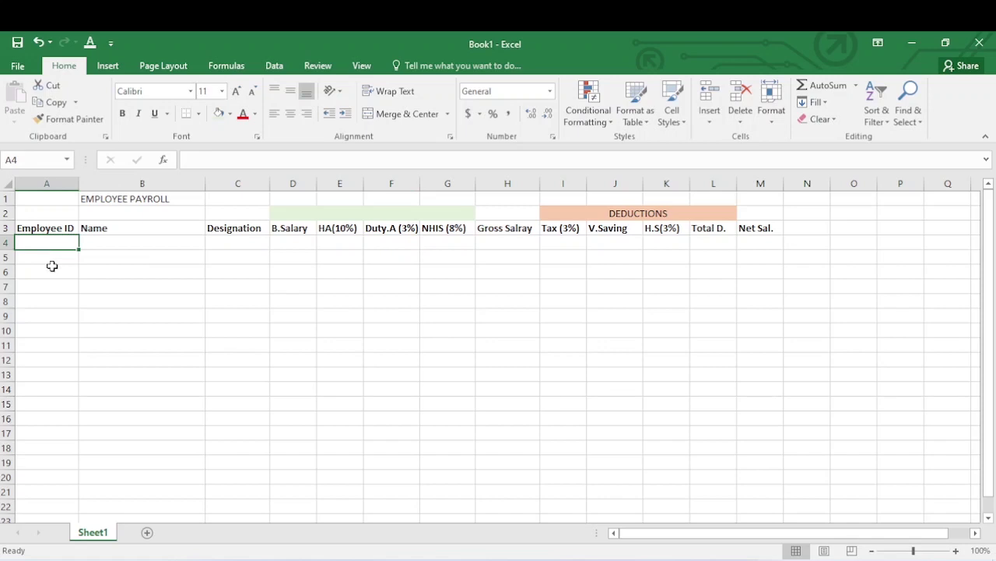
pyautogui.write('1')
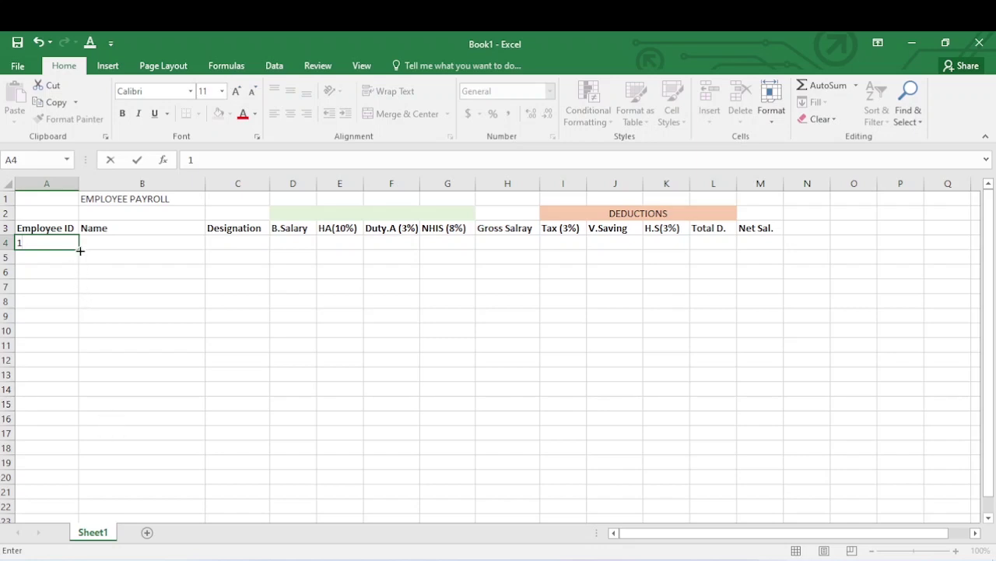
pyautogui.moveTo(80, 249); pyautogui.dragTo(71, 518)
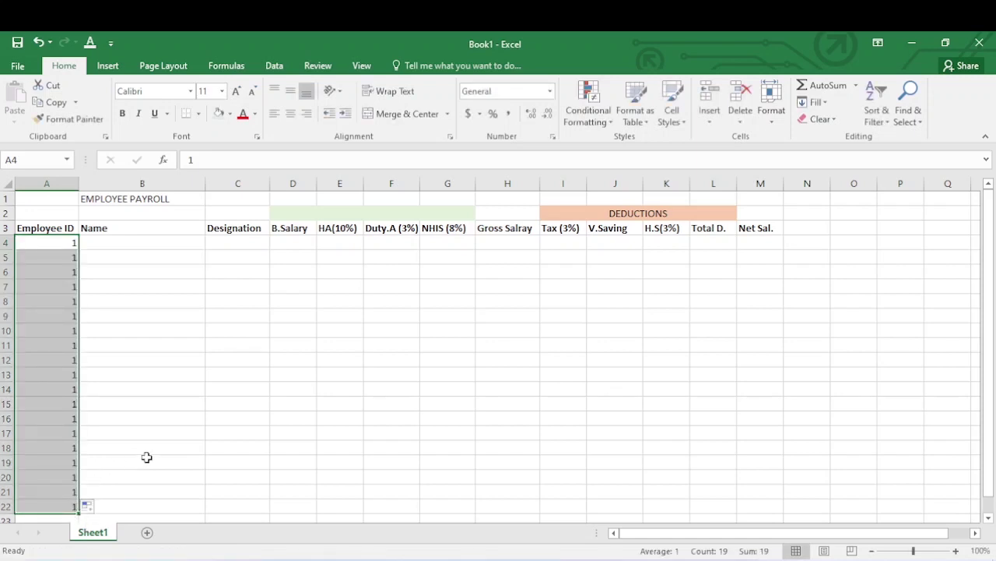
pyautogui.click(102, 505)
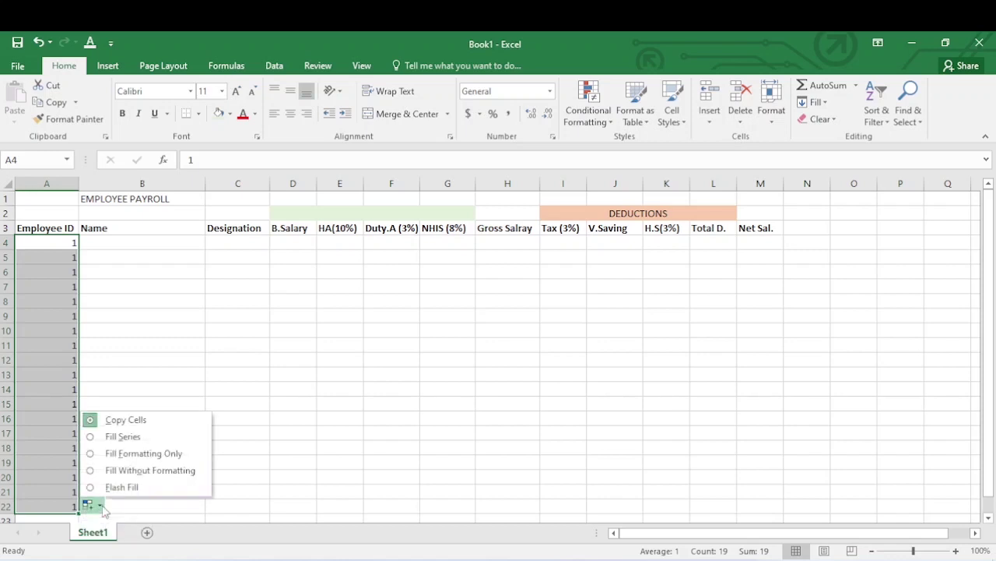
pyautogui.click(123, 437)
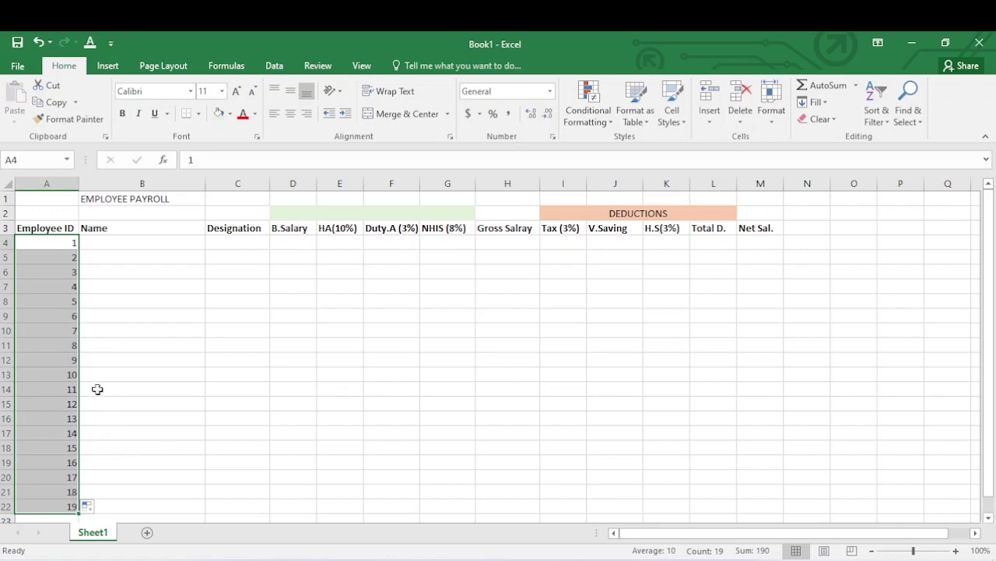
# Enter the full names of the first two employees in cells B4 and B5.
pyautogui.click(113, 232)
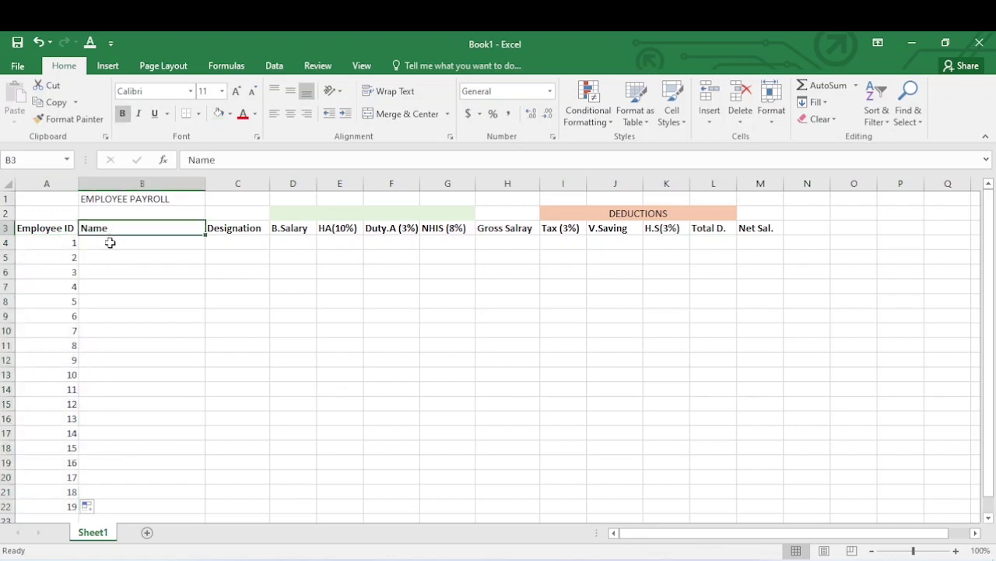
pyautogui.click(110, 243)
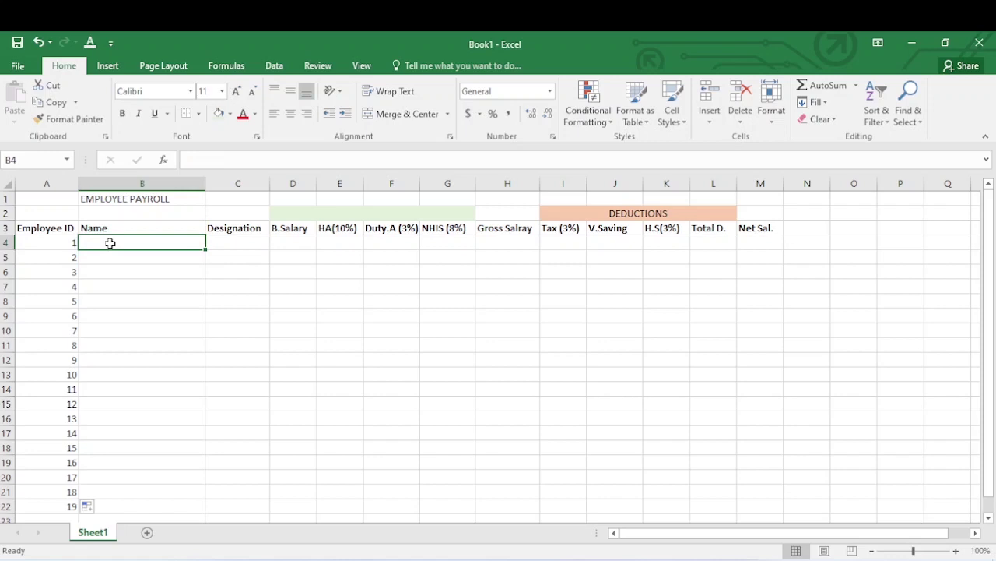
pyautogui.write('Ja')
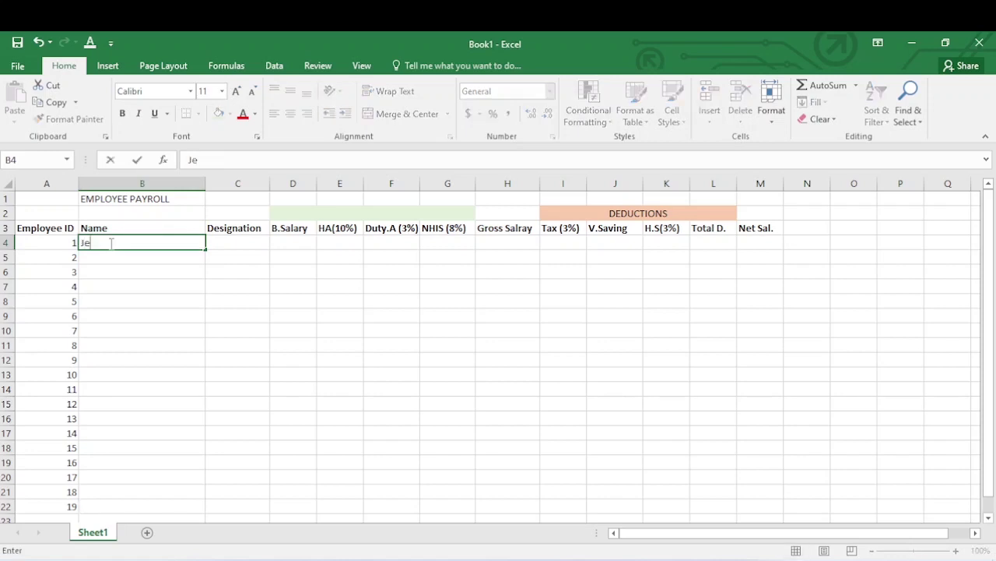
pyautogui.write('mes Michael')
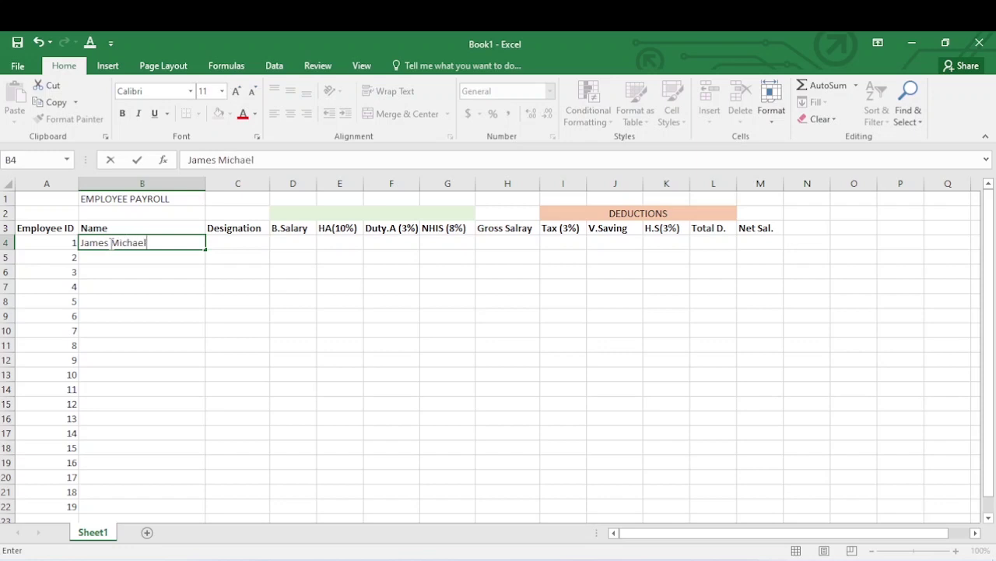
pyautogui.click(132, 256)
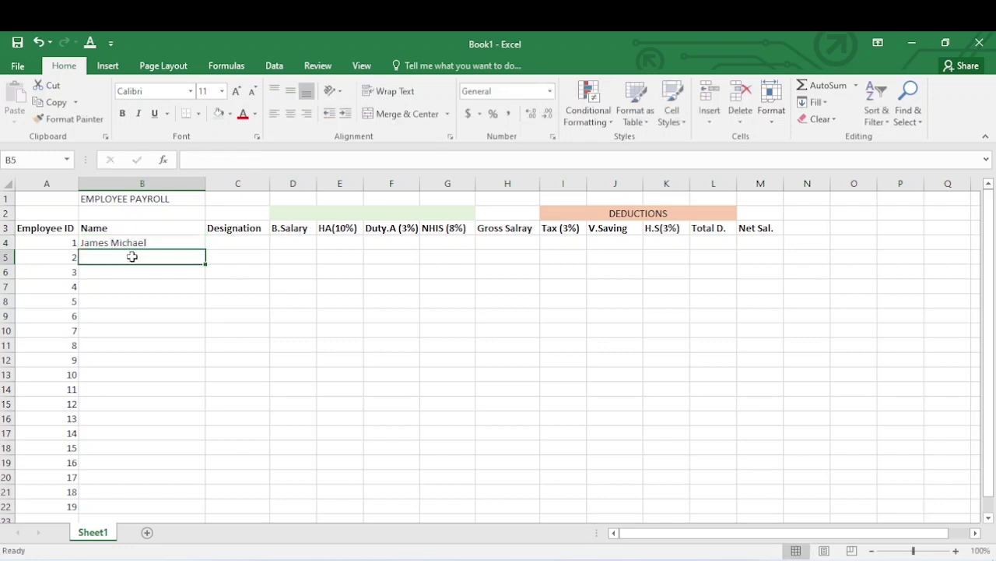
pyautogui.write('Hillary')
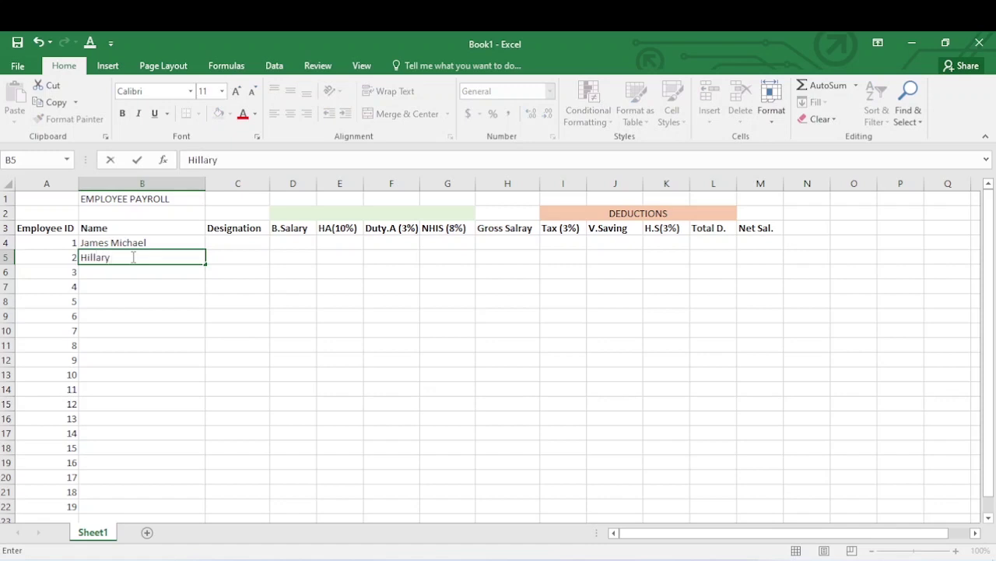
pyautogui.write(' Wood')
pyautogui.click(97, 270)
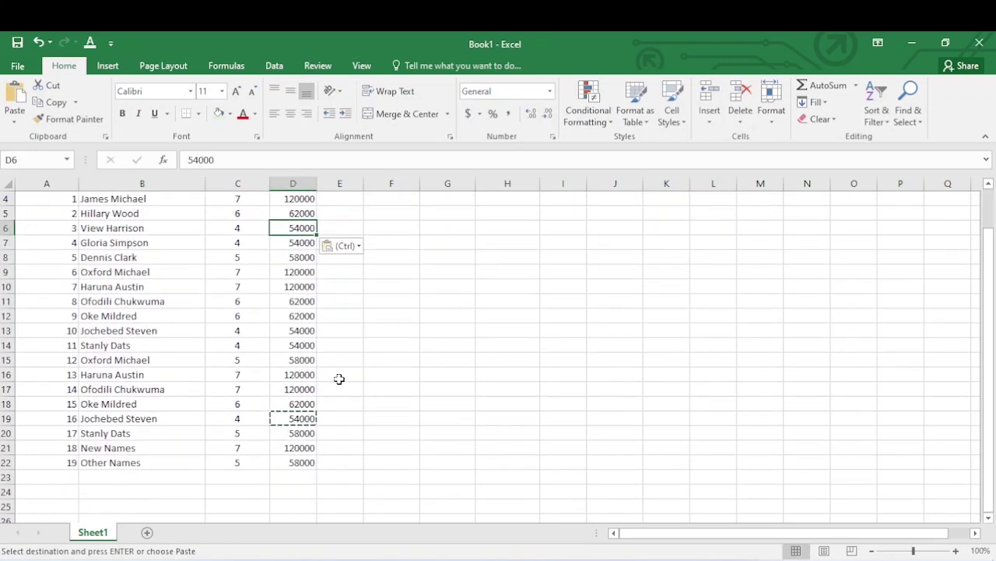
pyautogui.click(339, 378)
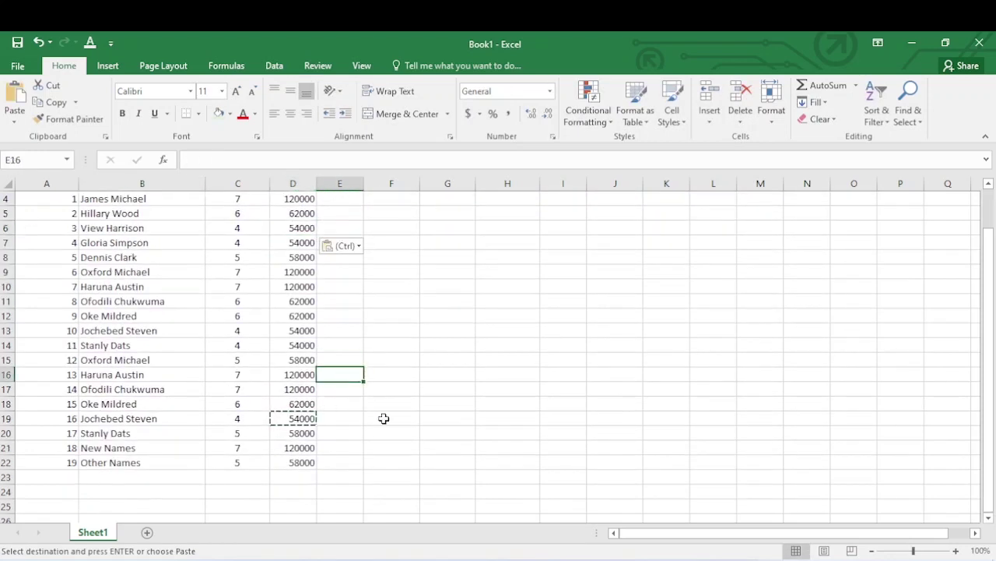
pyautogui.click(389, 418)
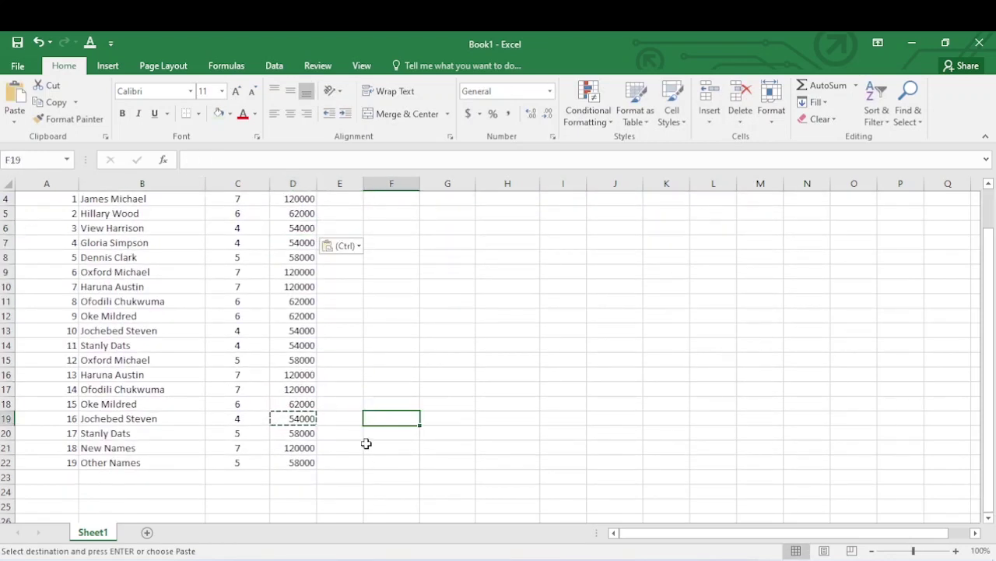
pyautogui.scroll(1, 189, 365)
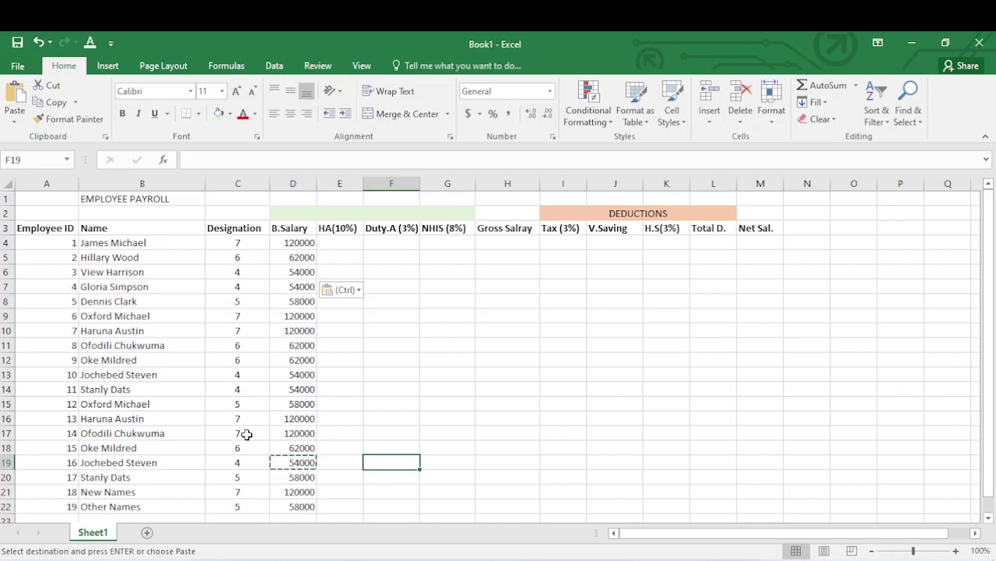
pyautogui.click(341, 443)
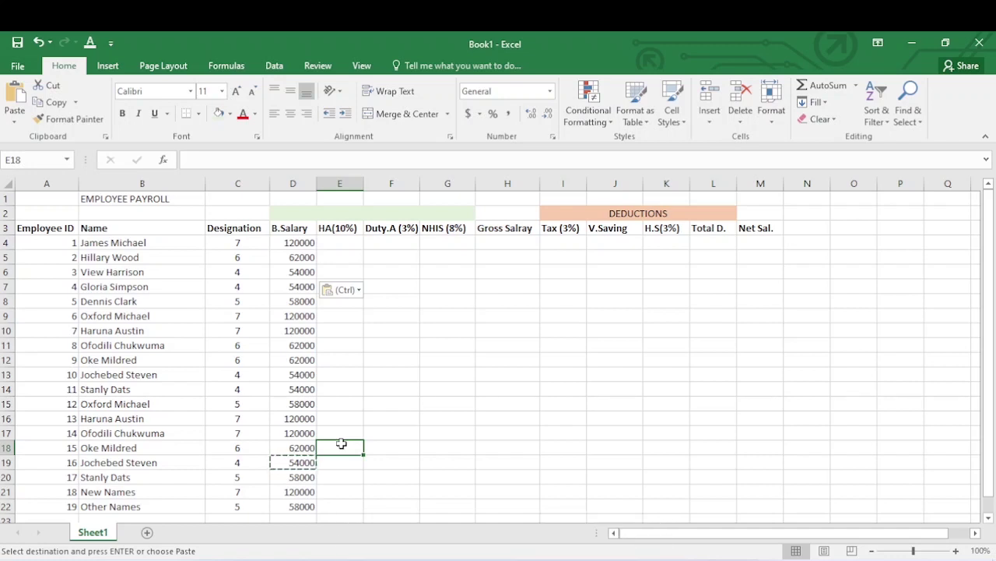
pyautogui.click(346, 418)
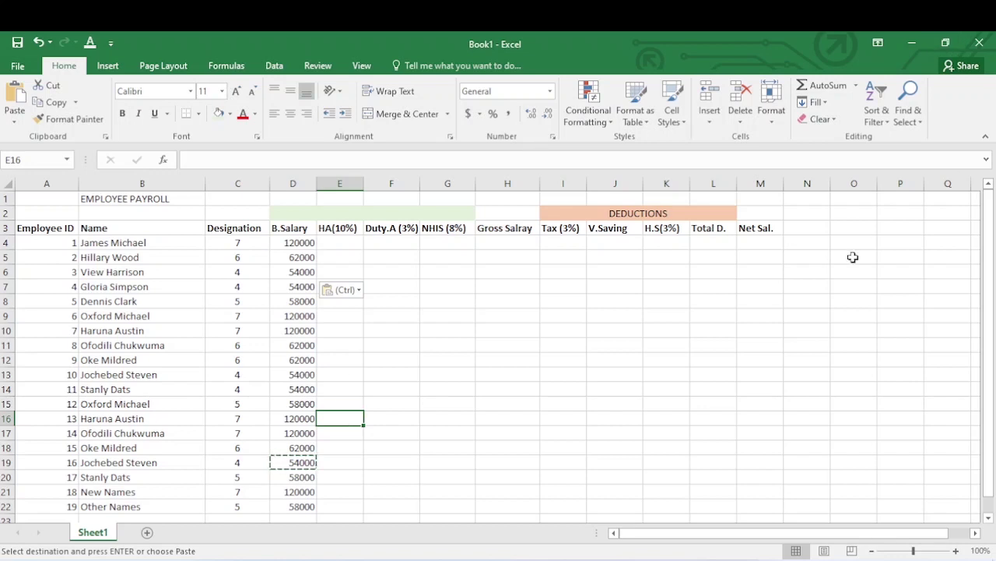
# Center the H.S(3%) header in cell K3 and clear the pending copy selection.
pyautogui.click(668, 229)
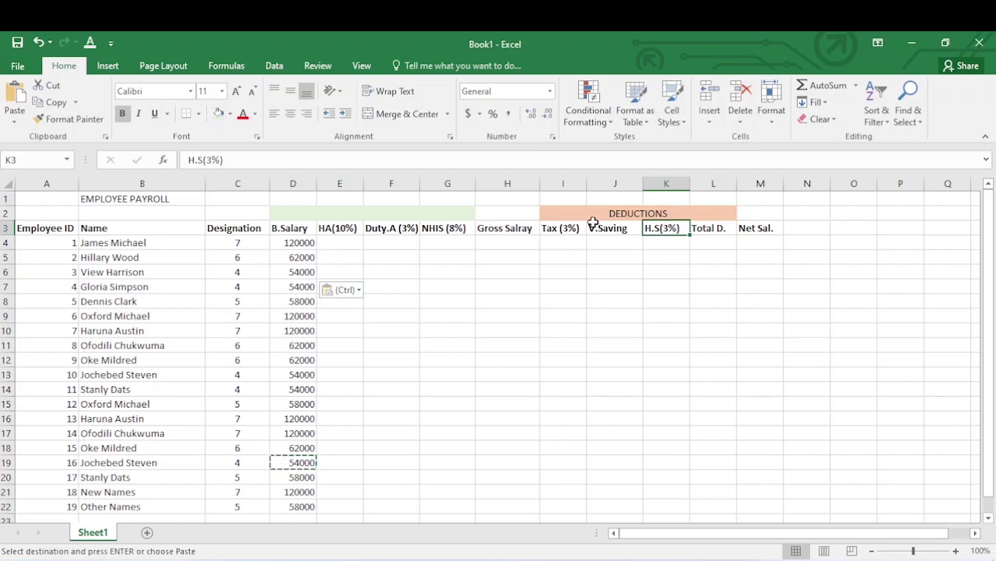
pyautogui.press('Escape')
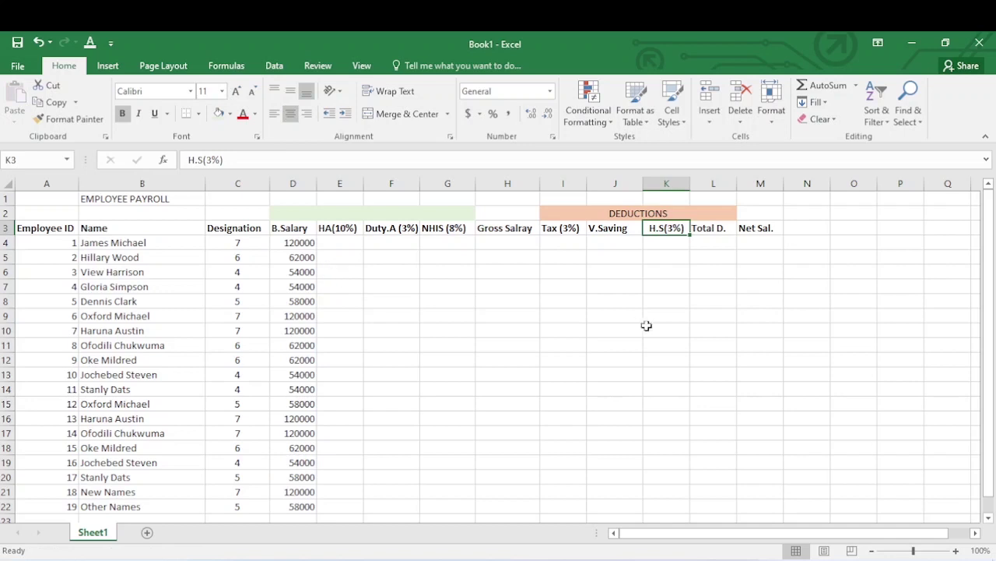
pyautogui.click(666, 308)
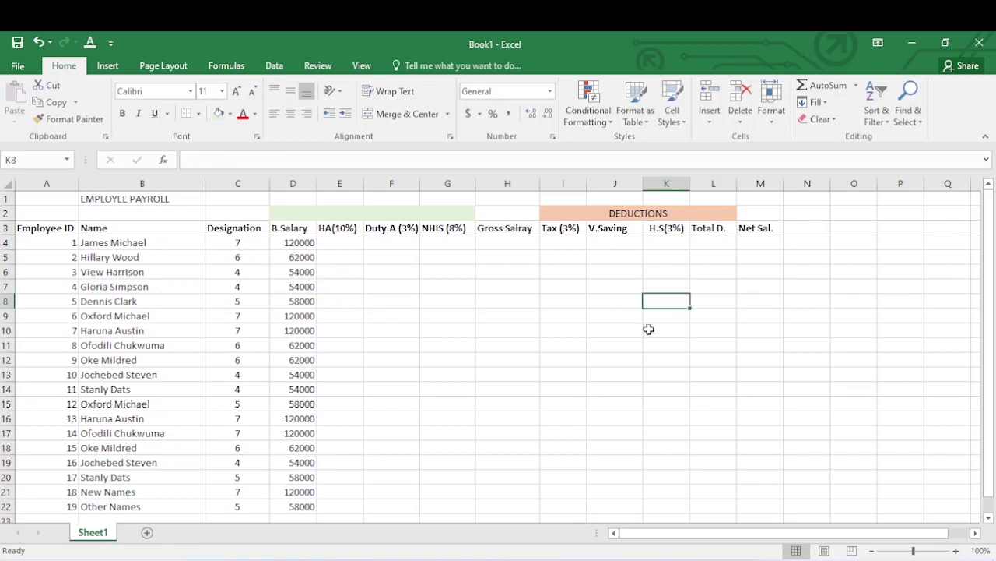
pyautogui.click(667, 242)
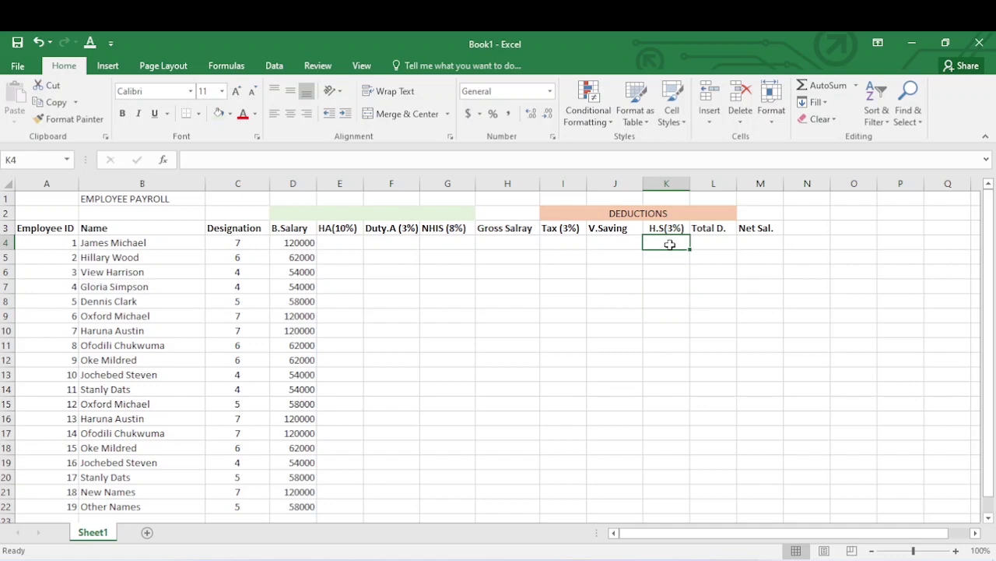
pyautogui.click(615, 227)
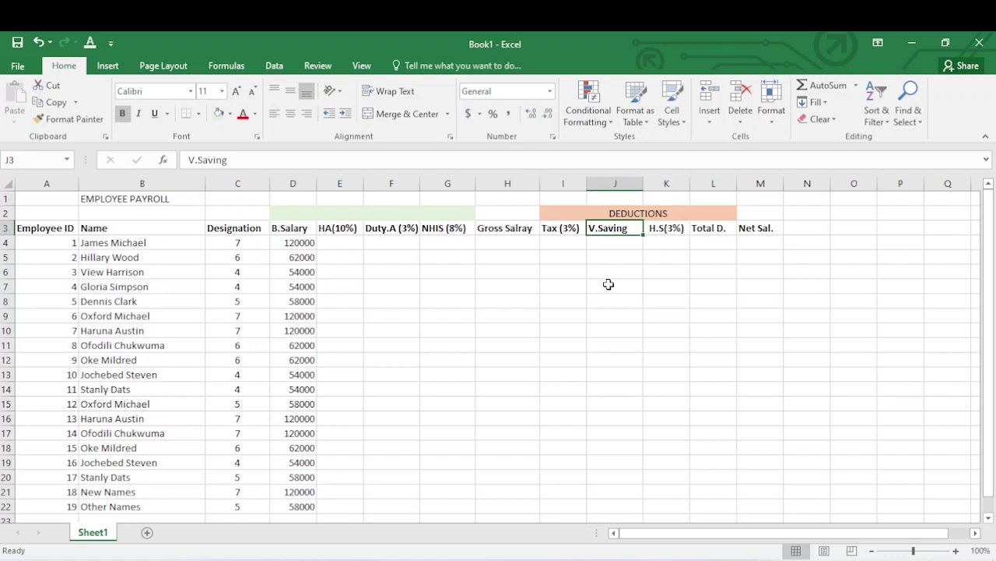
pyautogui.click(559, 227)
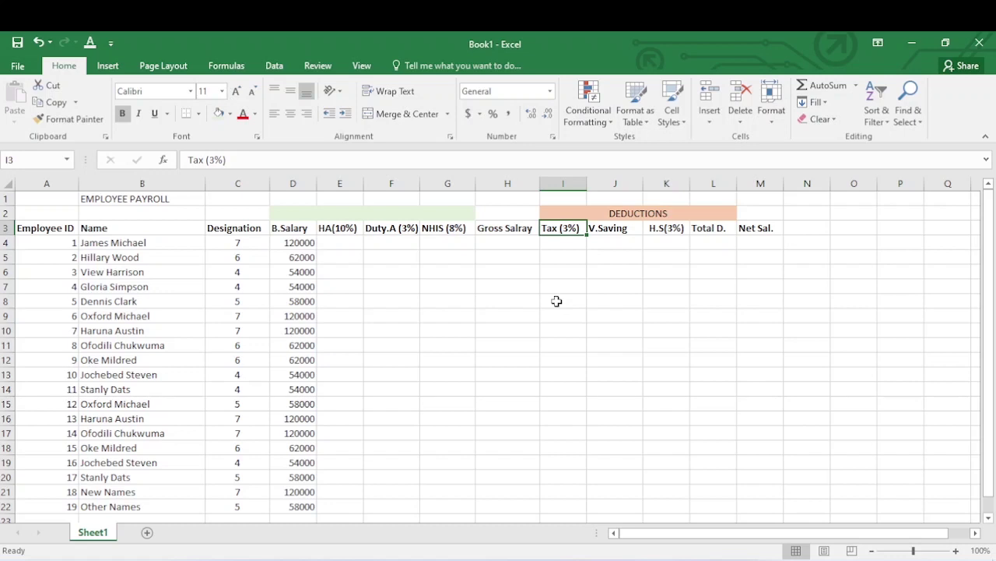
# Enter the formula =D4*10/100 in cell E4 to calculate the first employee's HA(10%) allowance.
pyautogui.click(342, 242)
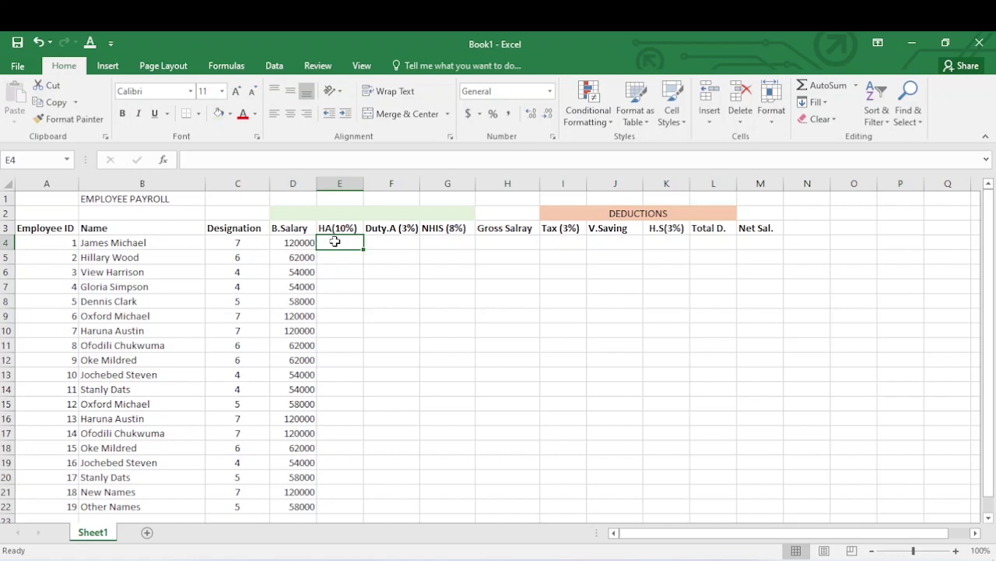
pyautogui.click(252, 161)
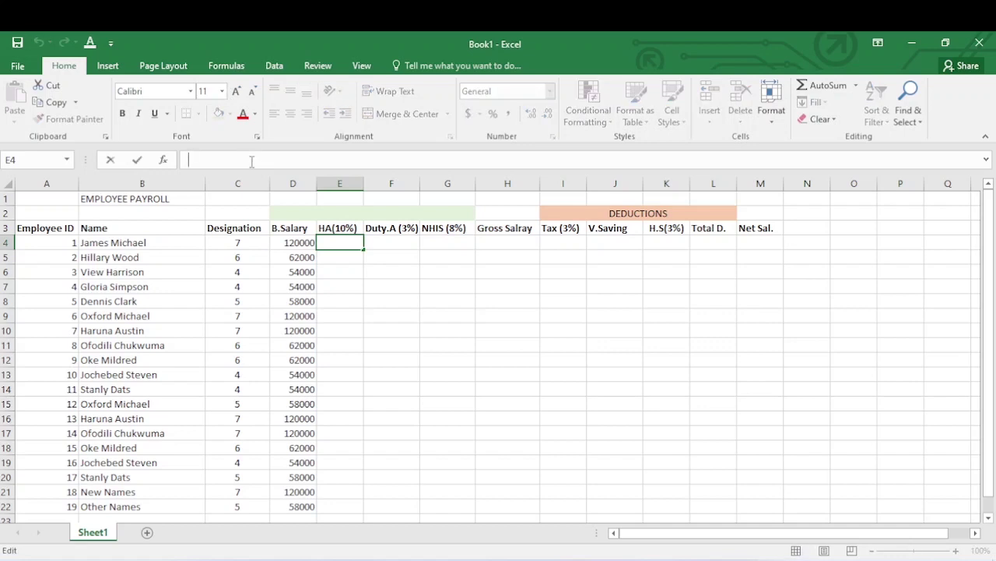
pyautogui.write('=')
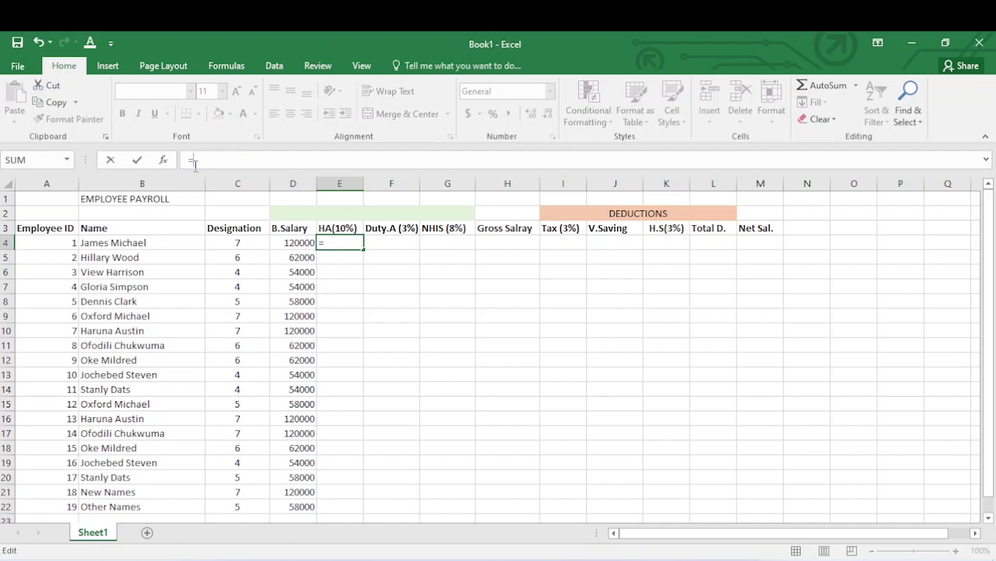
pyautogui.click(286, 243)
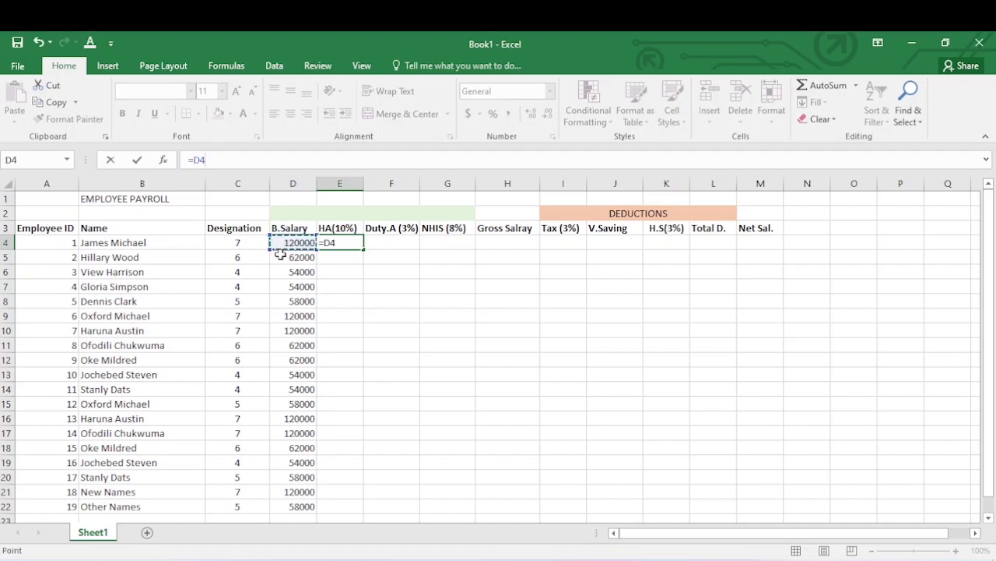
pyautogui.write('*10/100')
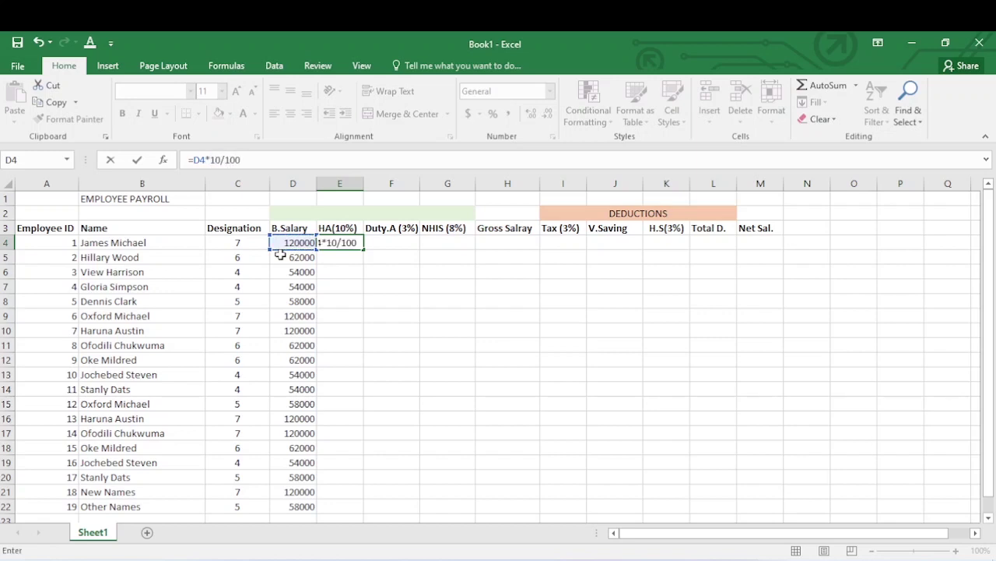
pyautogui.press('Return')
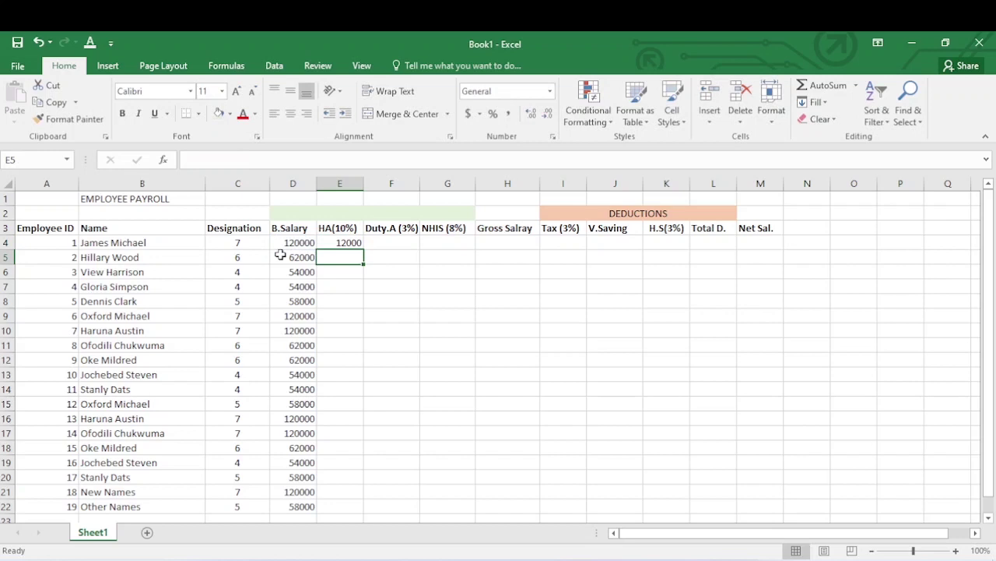
# Fill the HA(10%) formula from E4 down through E22 and check row 19's salary and allowance.
pyautogui.click(352, 242)
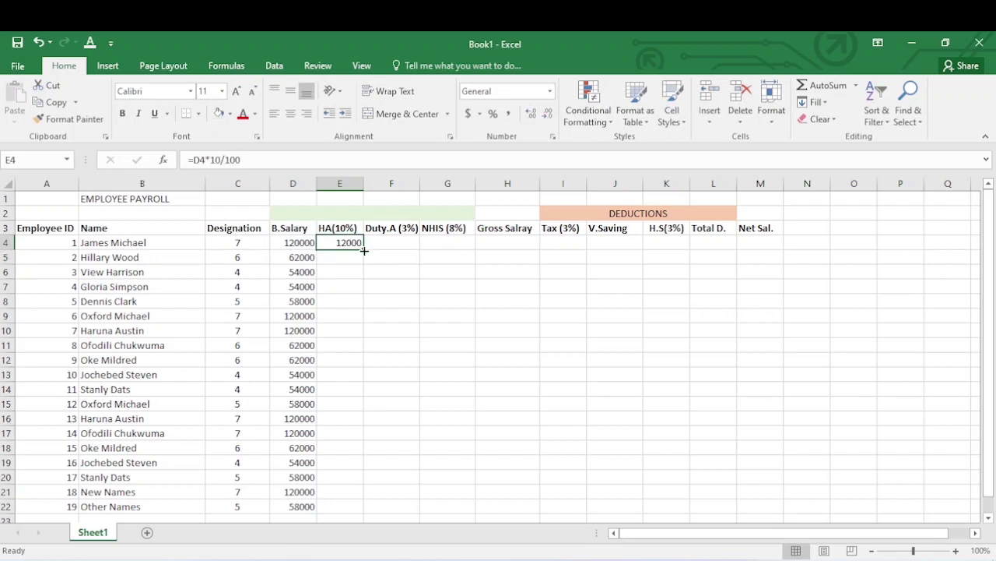
pyautogui.moveTo(363, 250); pyautogui.dragTo(360, 509)
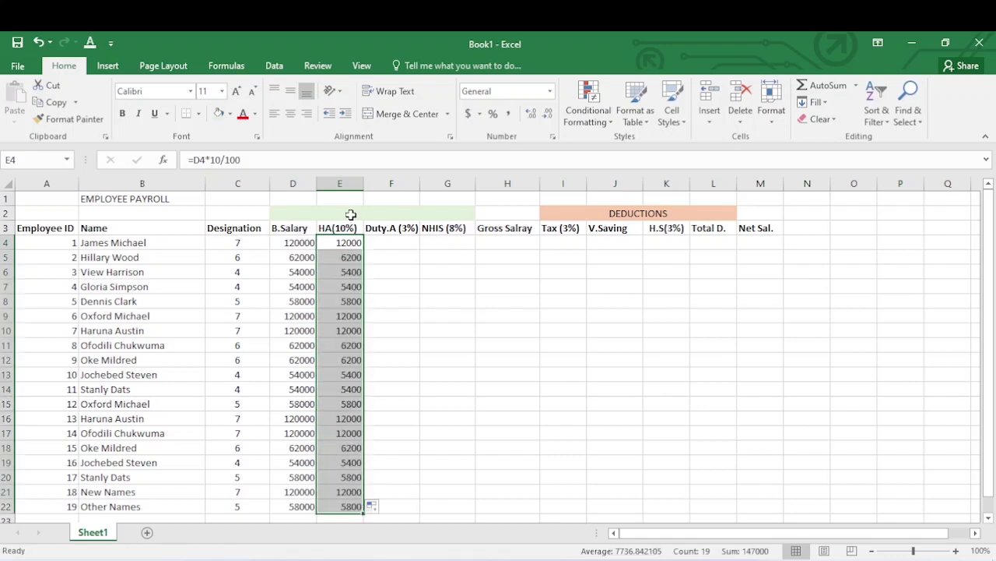
pyautogui.click(303, 465)
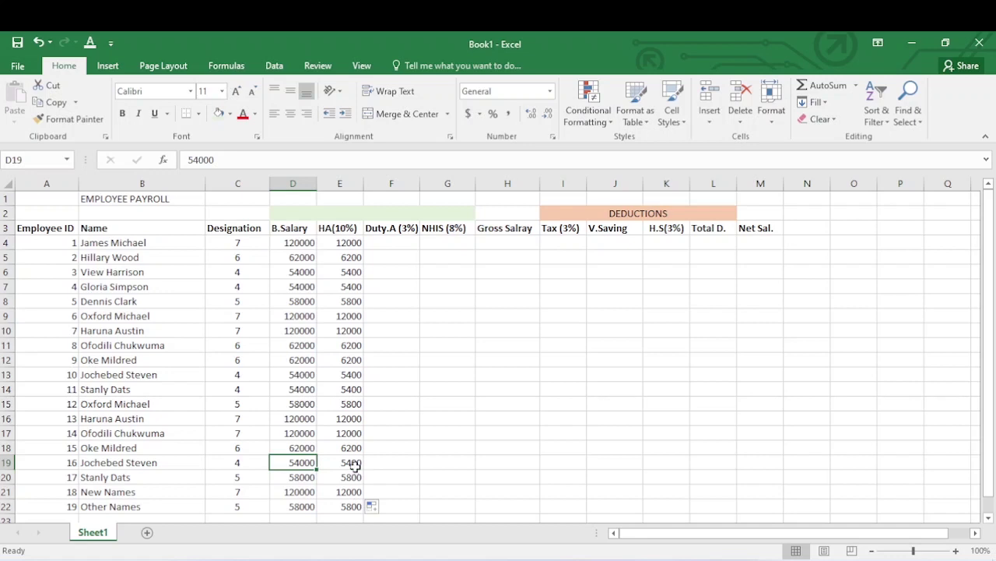
pyautogui.click(355, 465)
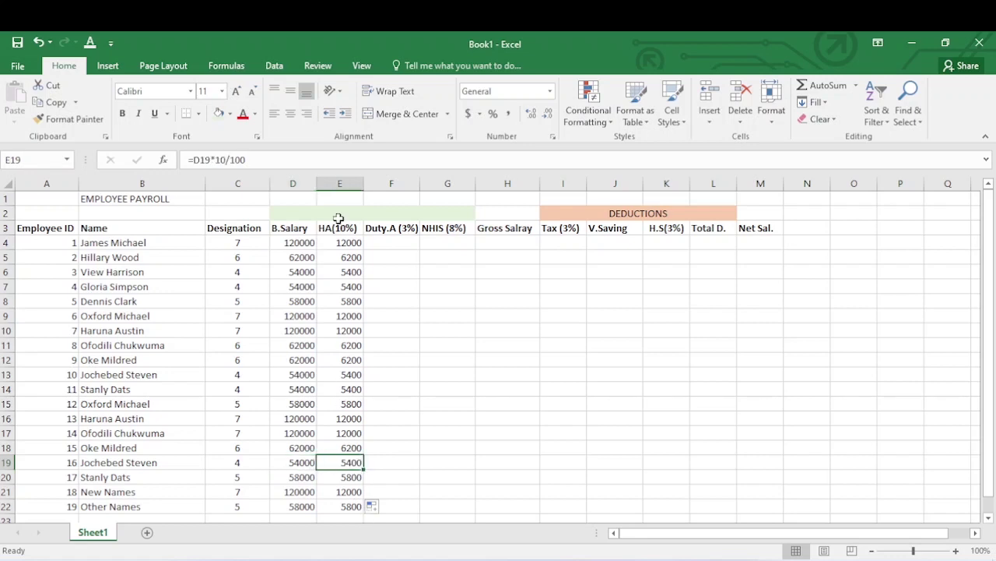
# Enter the formula =D4*3/100 in cell F4 to calculate the first employee's Duty.A (3%) allowance.
pyautogui.click(388, 243)
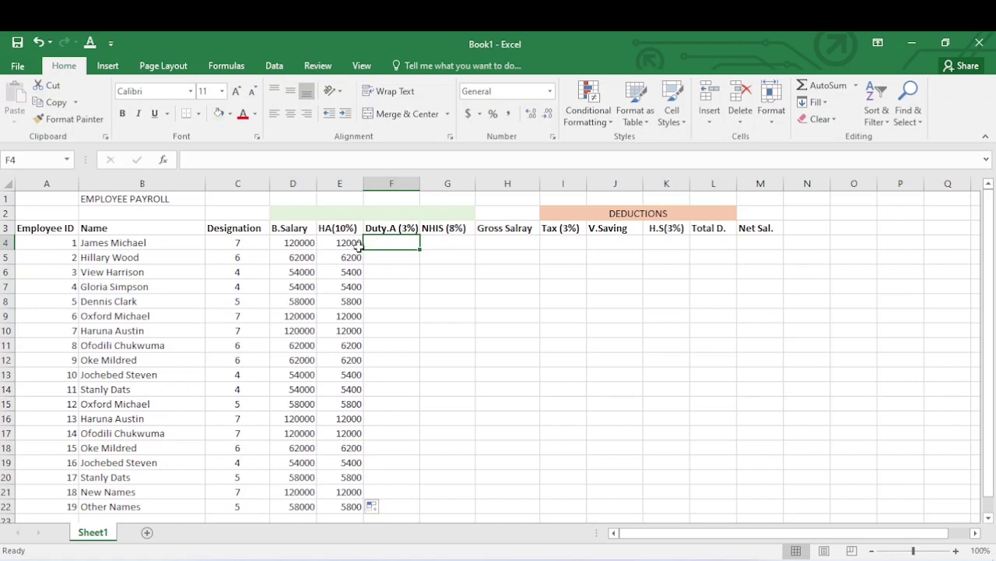
pyautogui.write('=')
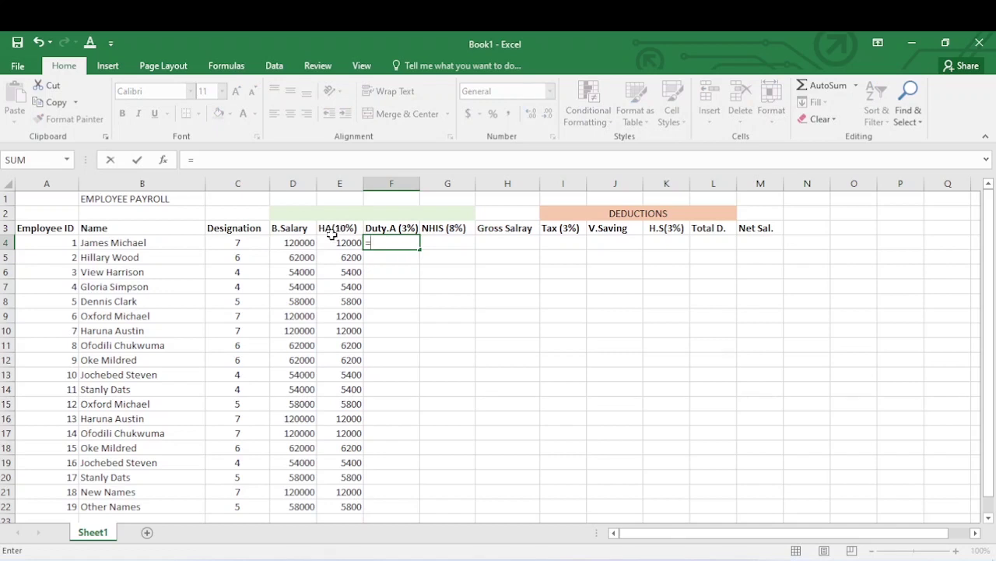
pyautogui.click(297, 243)
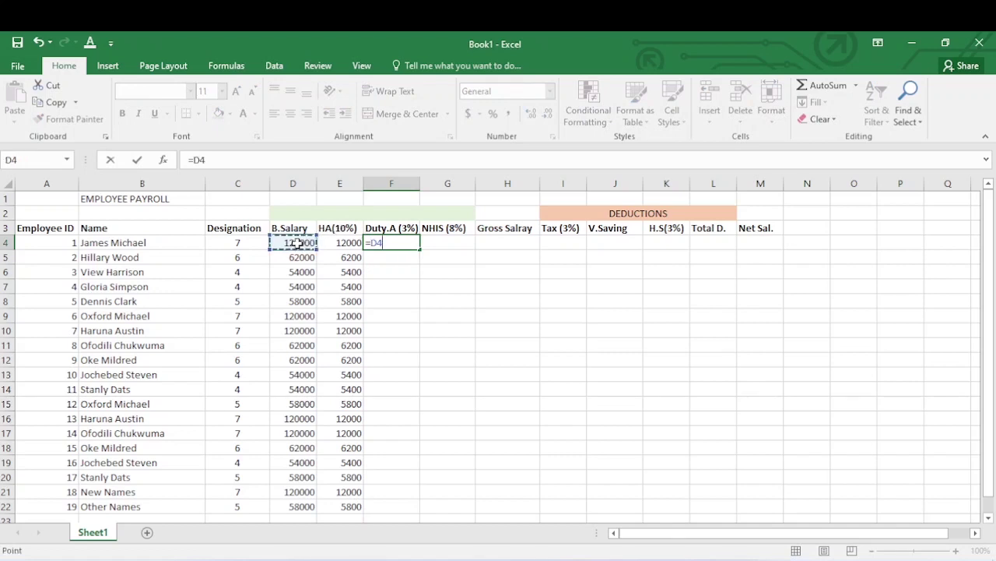
pyautogui.write('*3/100')
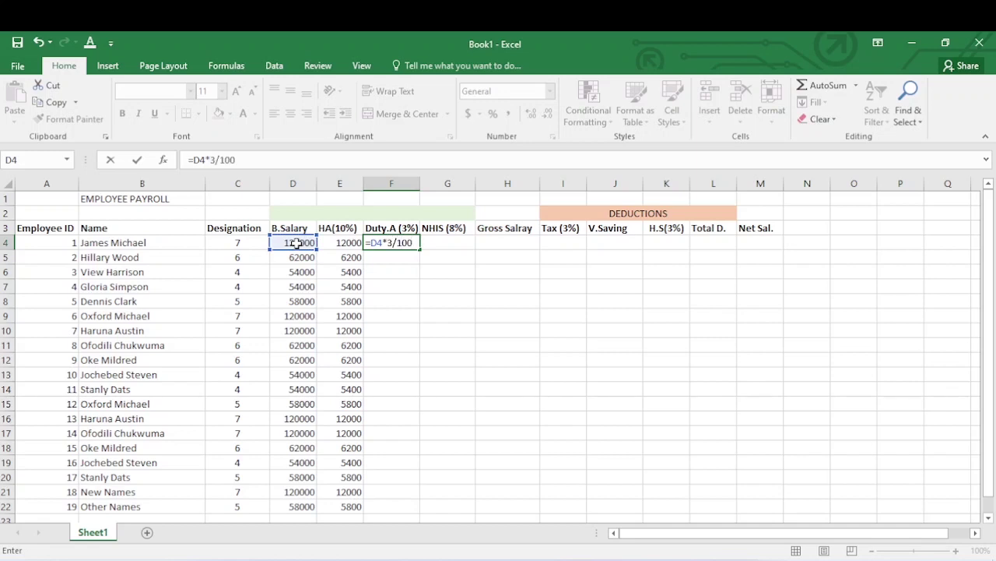
pyautogui.press('Return')
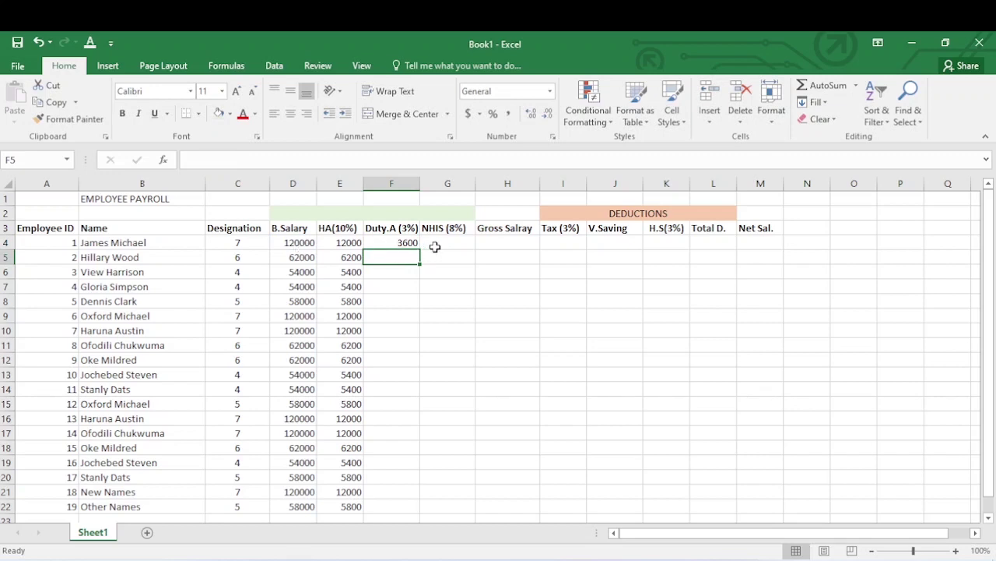
# Enter the formula =D4*8/100 in cell G4 to calculate the first employee's NHIS (8%) amount.
pyautogui.click(436, 244)
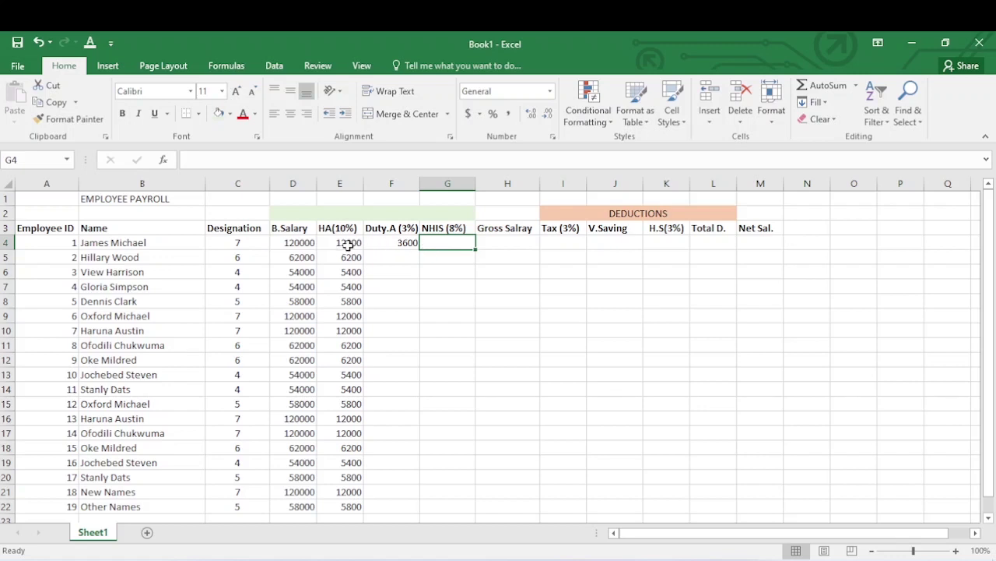
pyautogui.write('=')
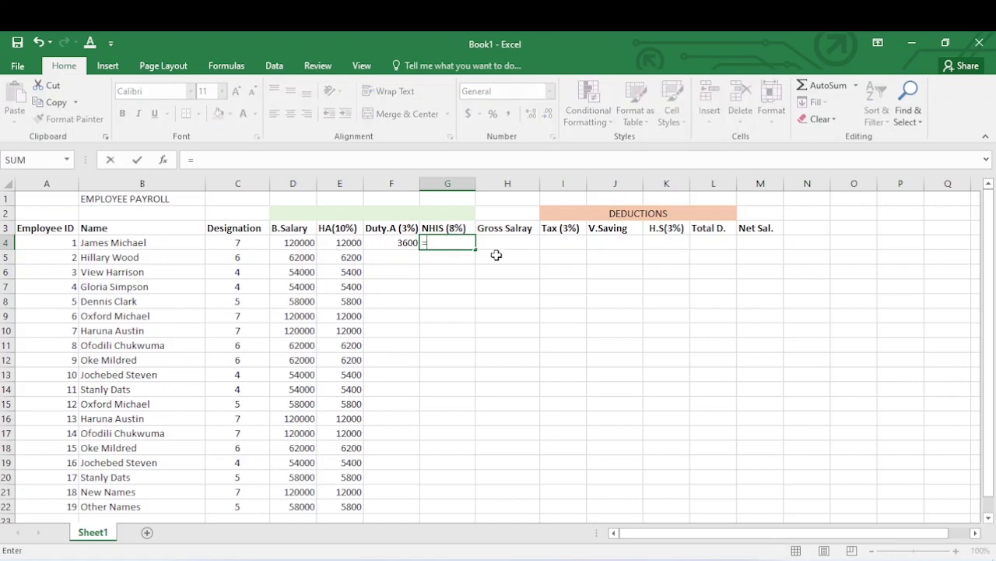
pyautogui.click(294, 243)
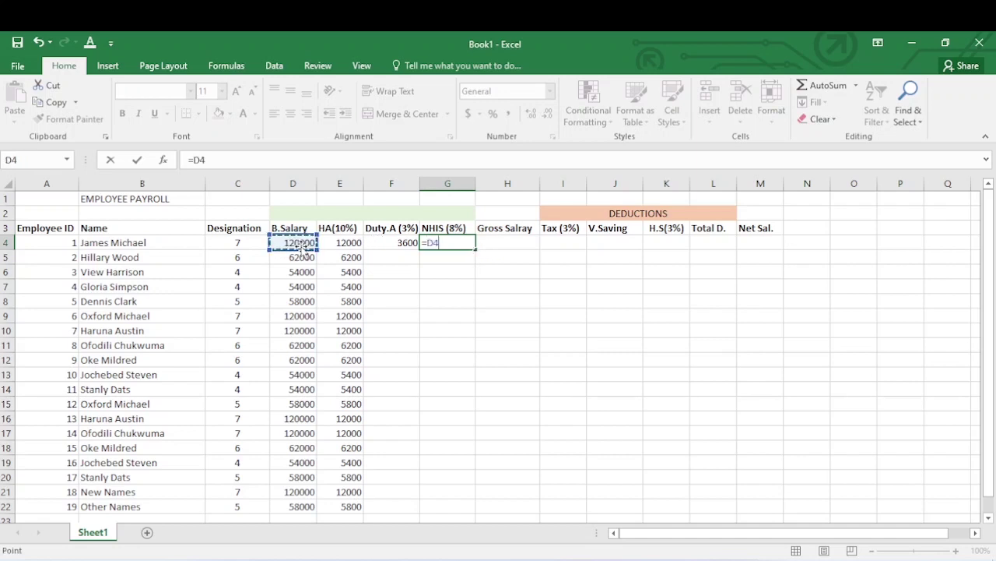
pyautogui.write('*8/100')
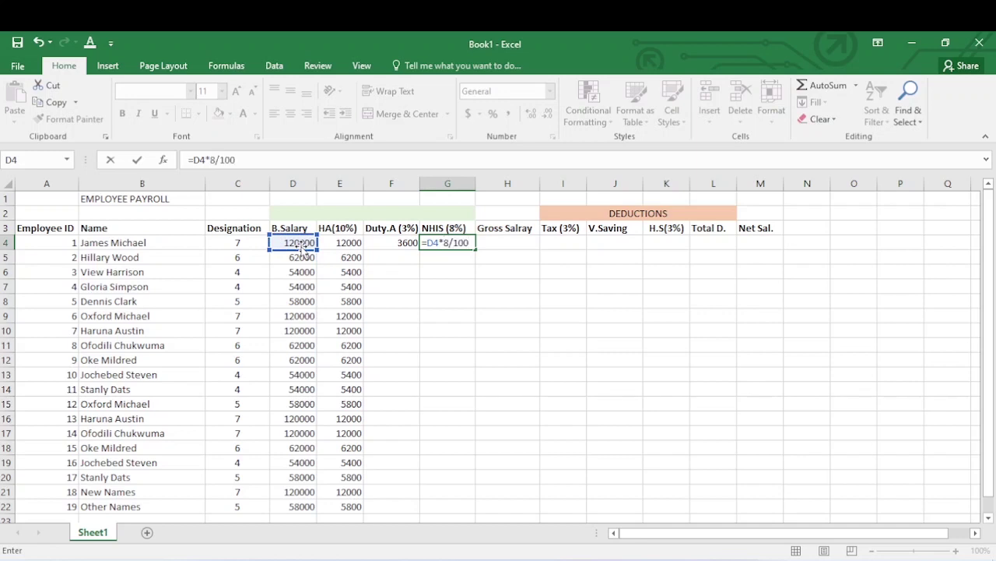
pyautogui.press('Return')
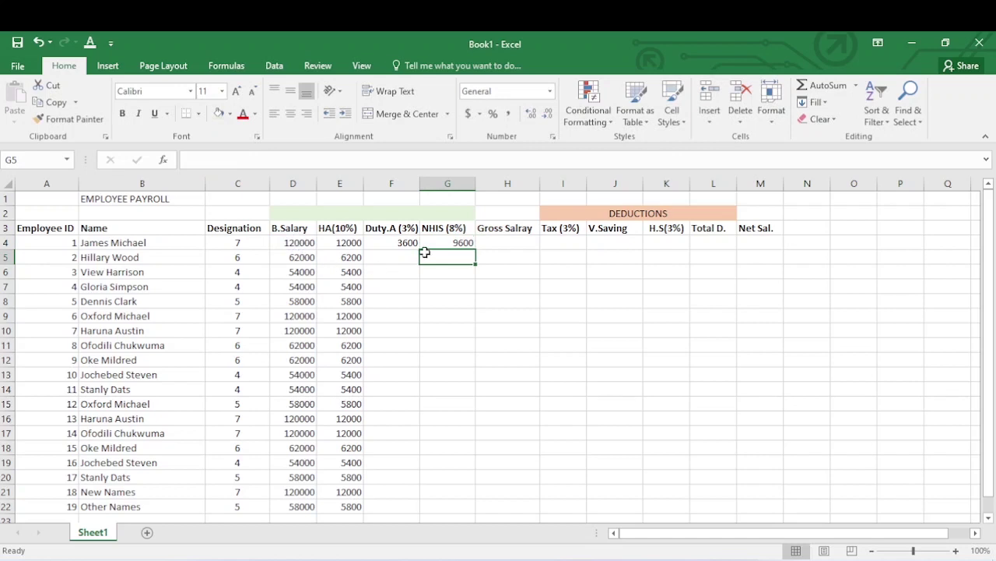
# Fill the Duty.A (3%) and NHIS (8%) formulas from F4 and G4 down through row 22.
pyautogui.click(402, 242)
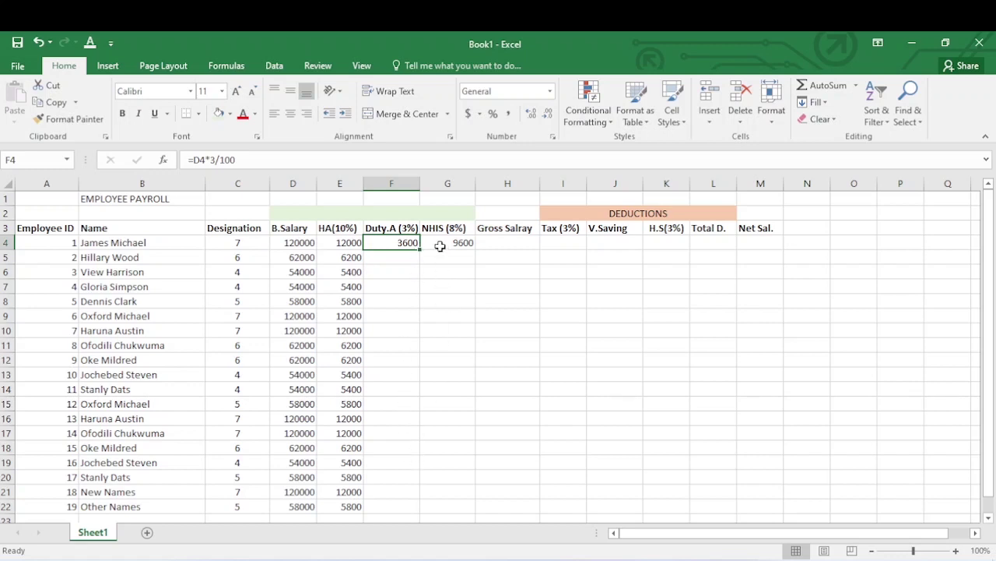
pyautogui.moveTo(419, 246); pyautogui.dragTo(421, 506)
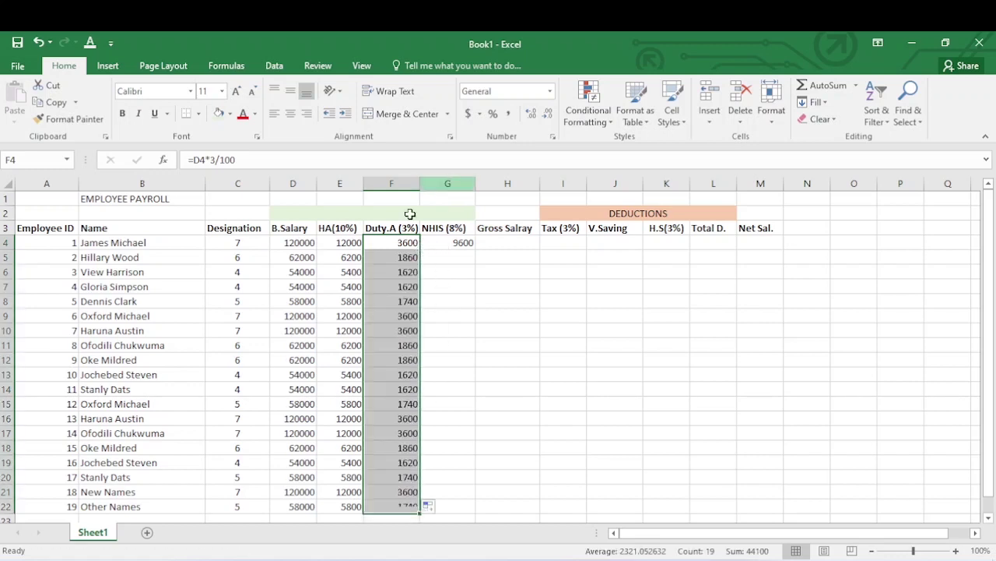
pyautogui.click(462, 245)
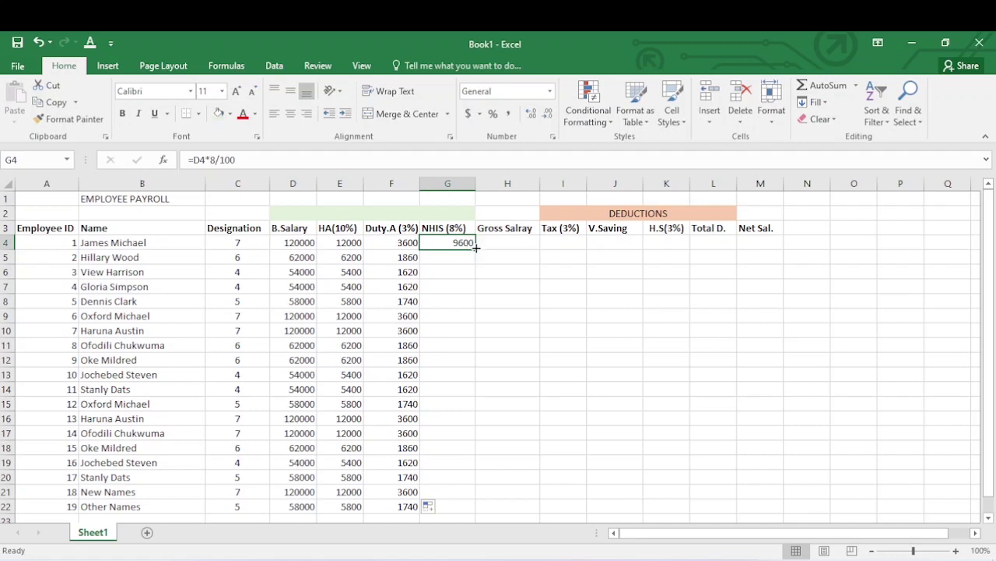
pyautogui.doubleClick(475, 246)
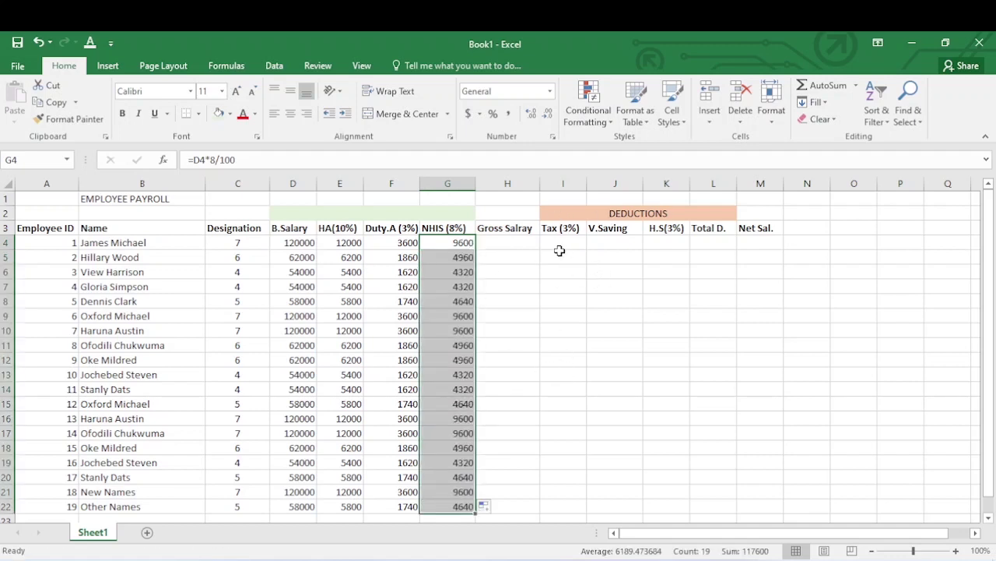
# Correct the misspelled header in cell H3 to read Gross Salary.
pyautogui.click(515, 242)
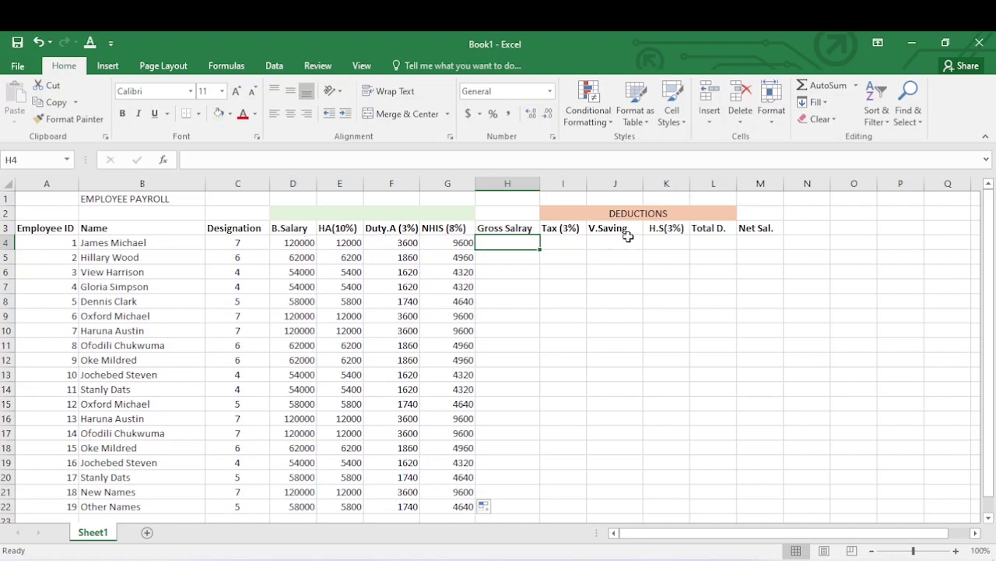
pyautogui.click(519, 230)
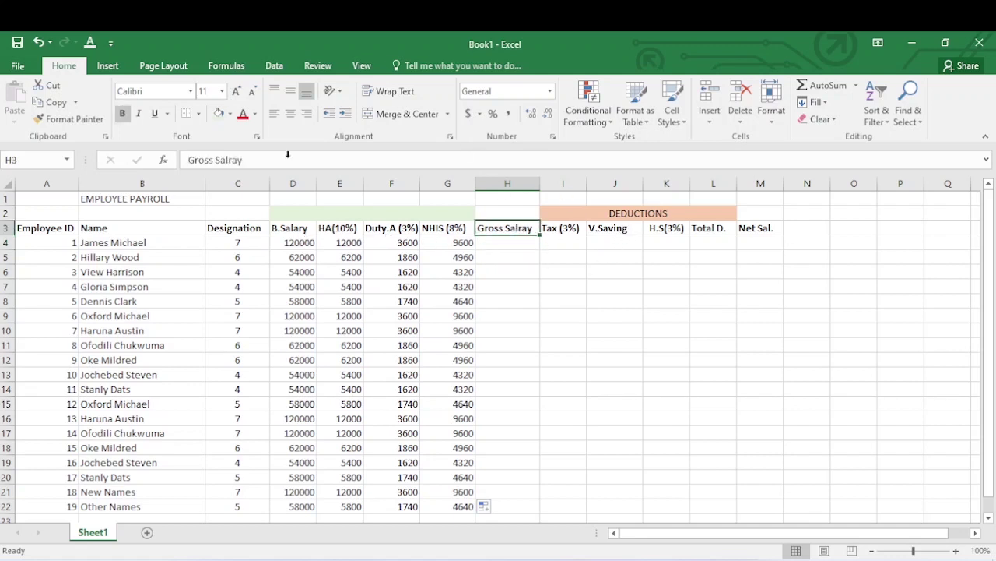
pyautogui.click(221, 160)
pyautogui.press('Delete')
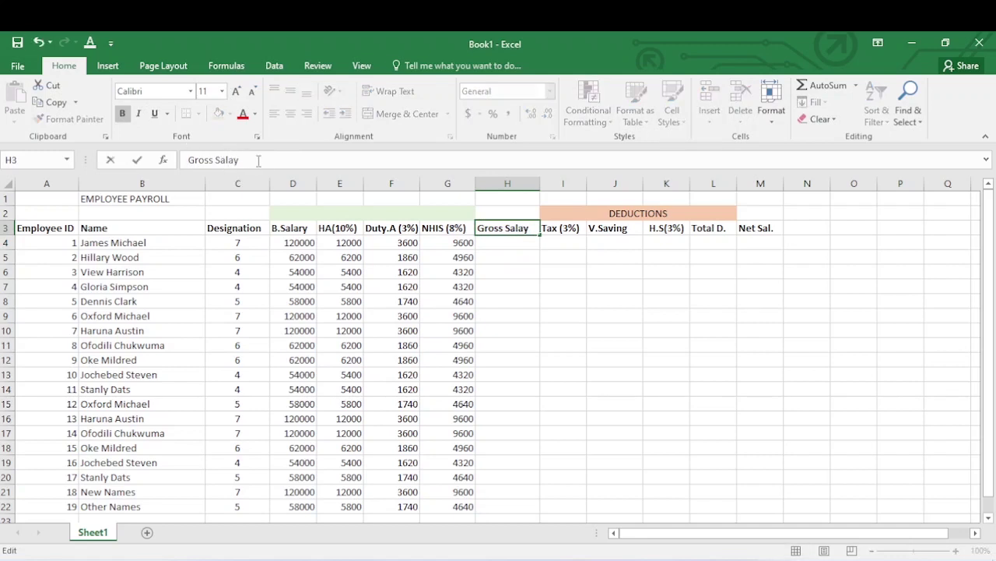
pyautogui.press('Right')
pyautogui.write('r')
pyautogui.click(504, 247)
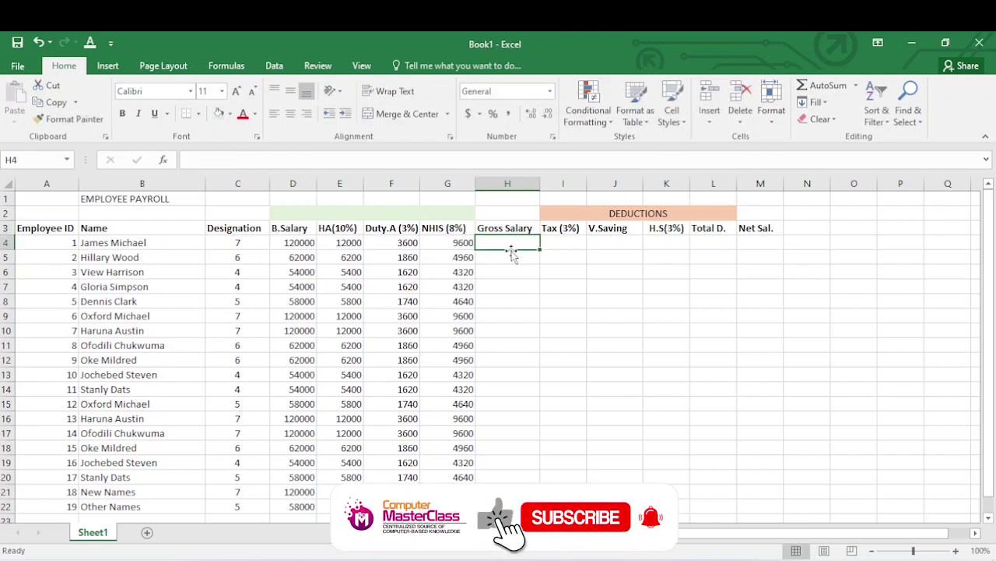
pyautogui.write('=')
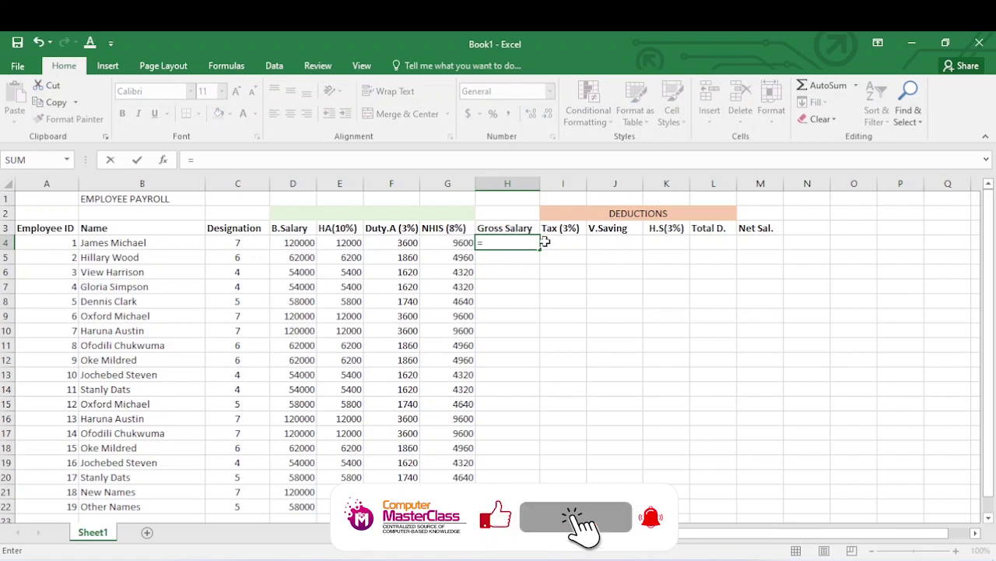
pyautogui.click(304, 243)
pyautogui.write('+')
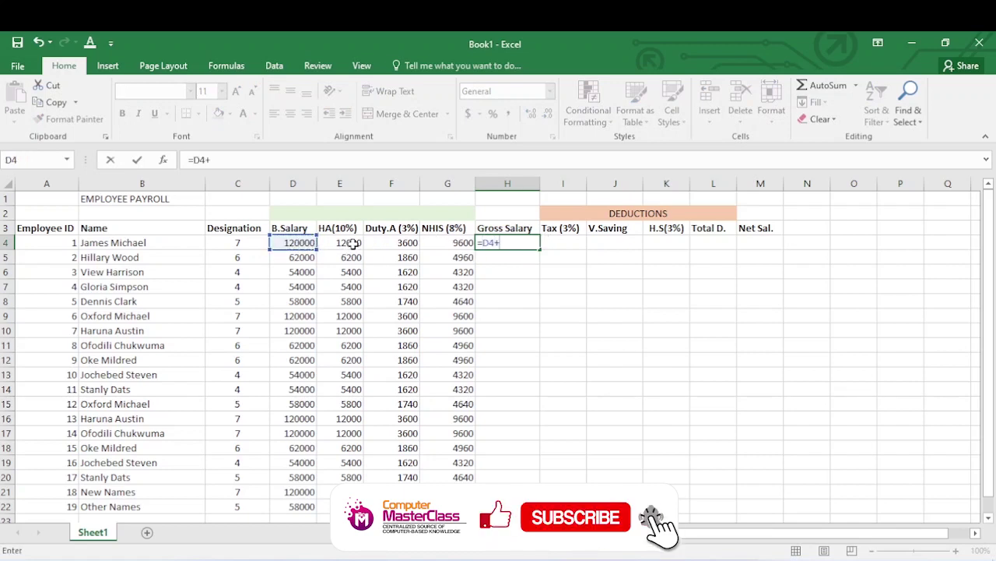
pyautogui.click(350, 243)
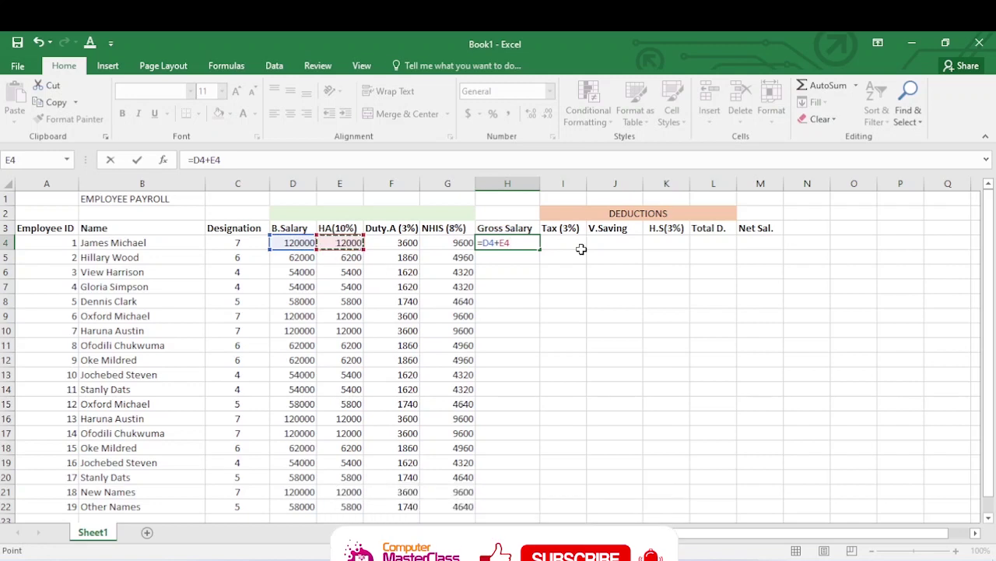
pyautogui.press('Escape')
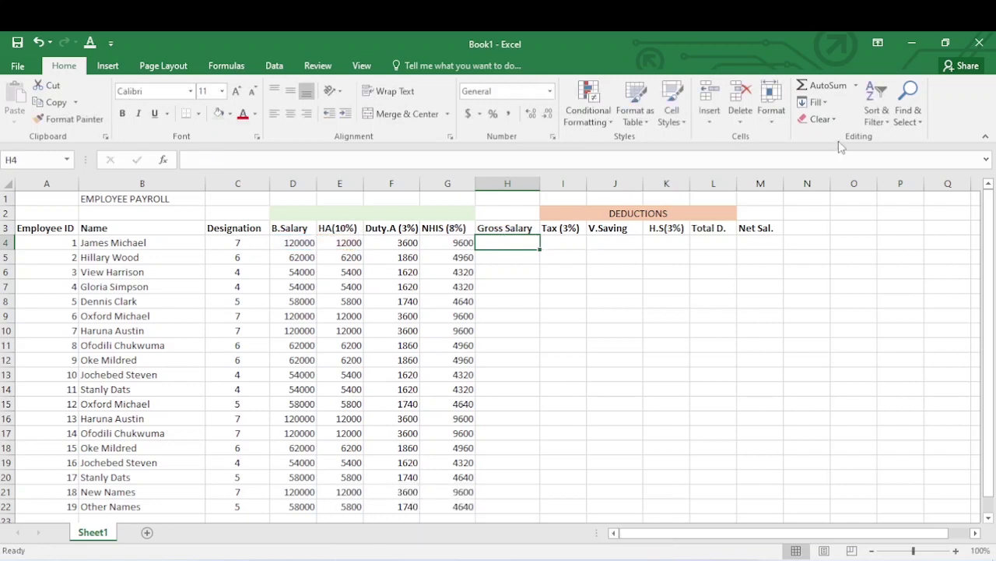
# Calculate gross salary in H4 using AutoSum adjusted to =SUM(D4:G4), and fill the formula down through H22.
pyautogui.click(828, 85)
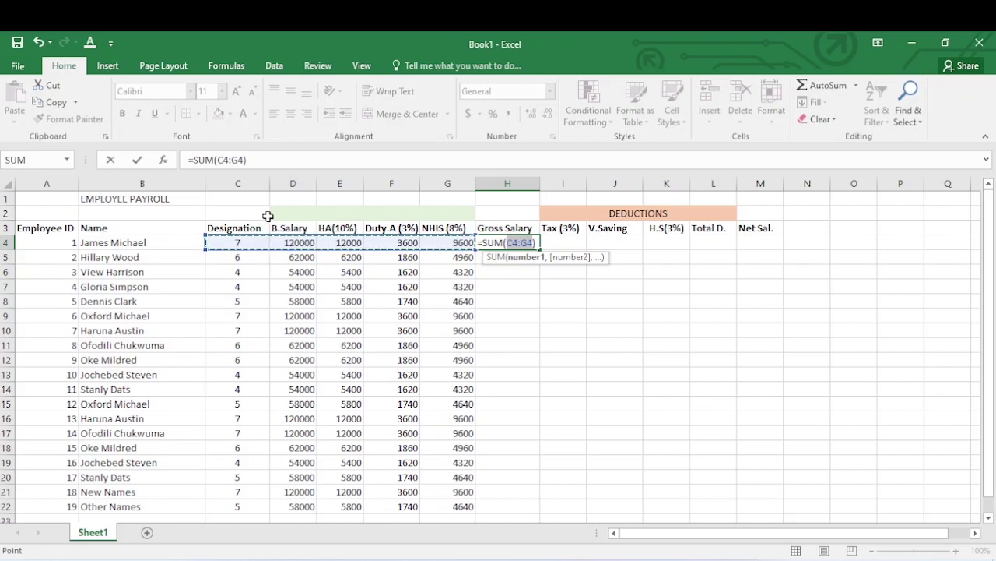
pyautogui.click(221, 159)
pyautogui.write('d4')
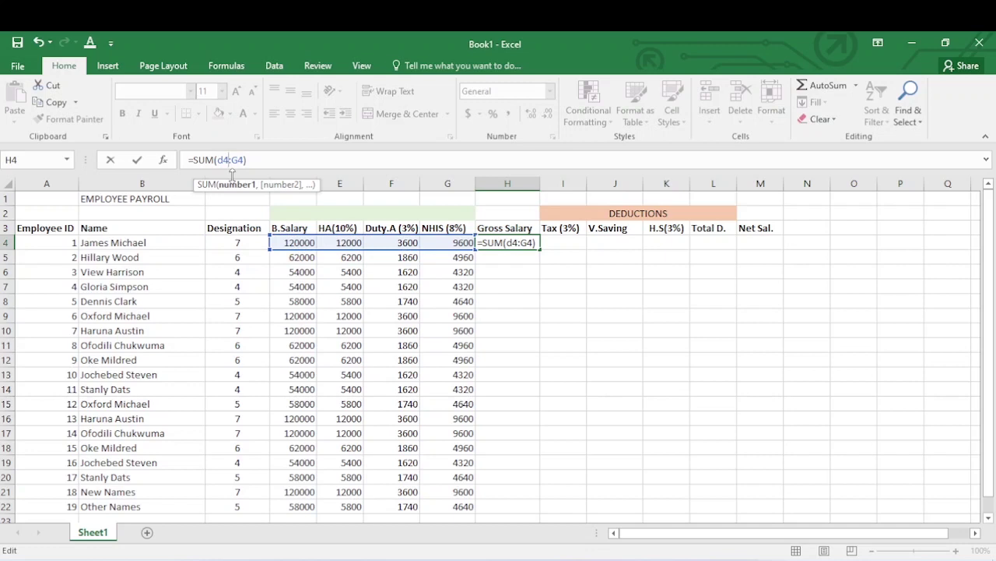
pyautogui.press('Return')
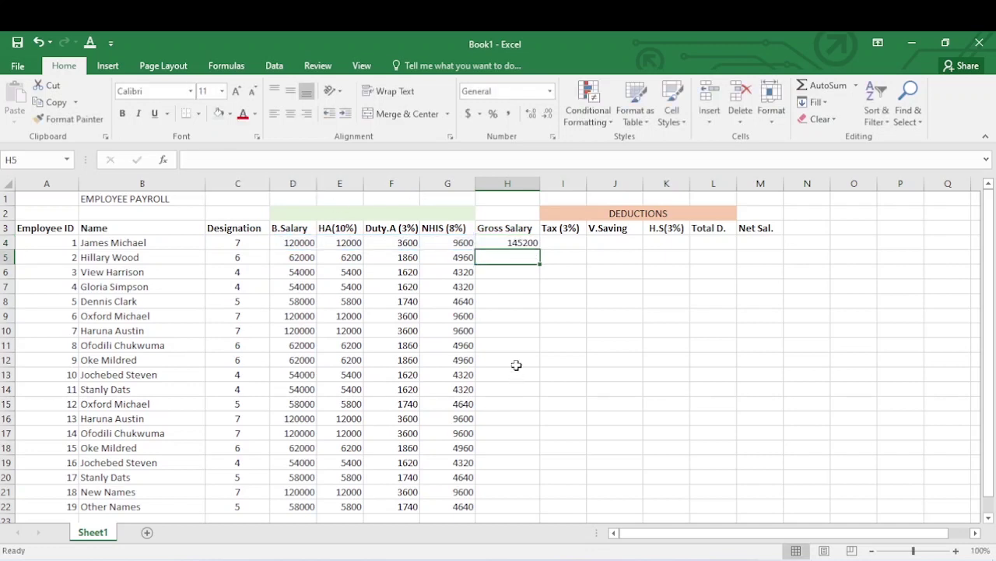
pyautogui.click(525, 245)
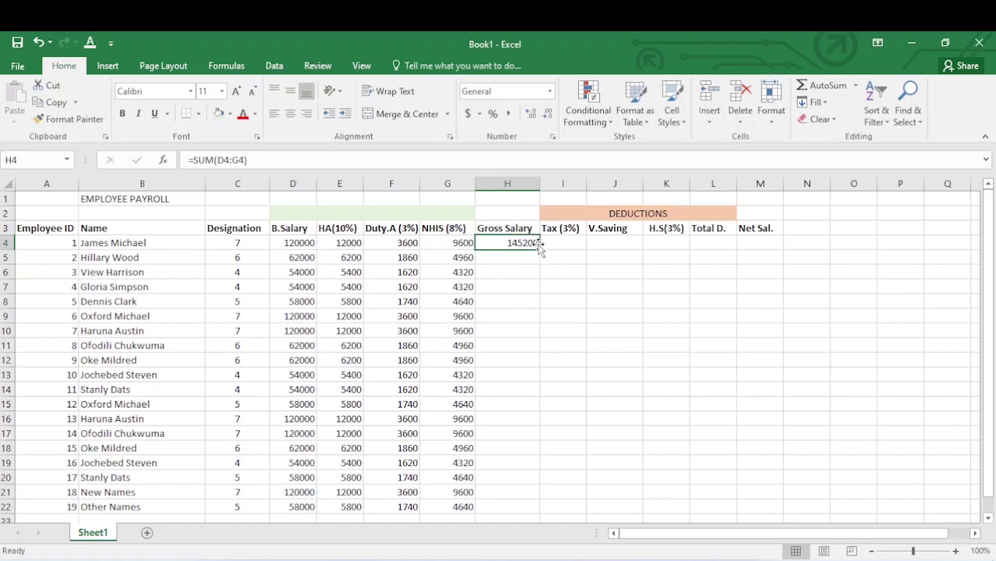
pyautogui.doubleClick(540, 250)
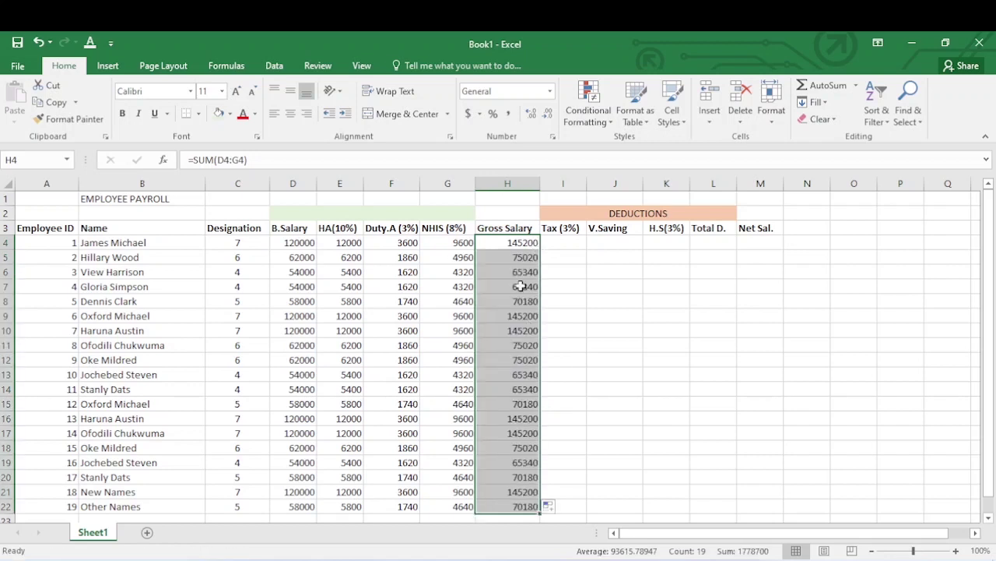
# Calculate Tax (3%) on gross salary in I4 with =H4*3/100 and fill the formula down through I22.
pyautogui.click(562, 242)
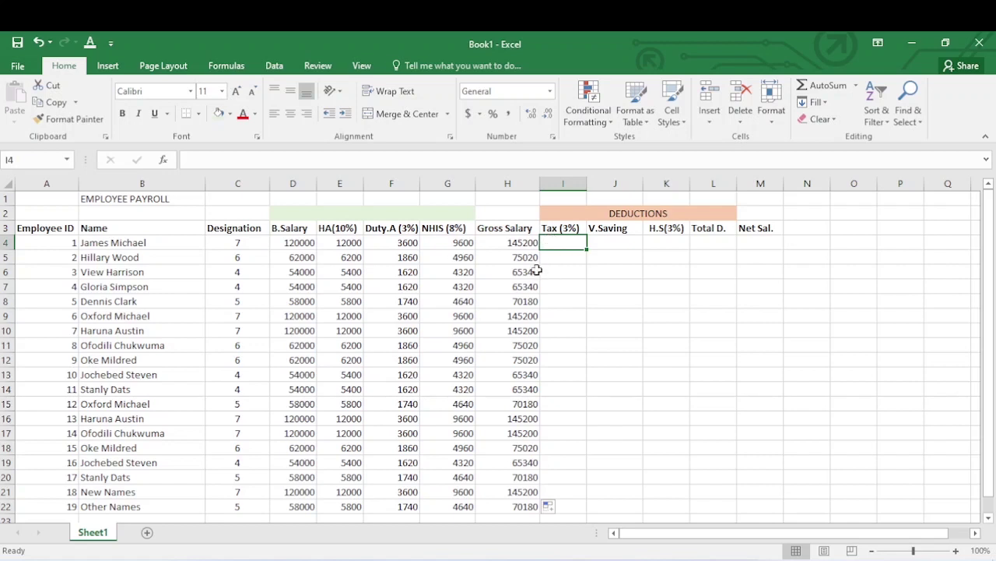
pyautogui.write('=')
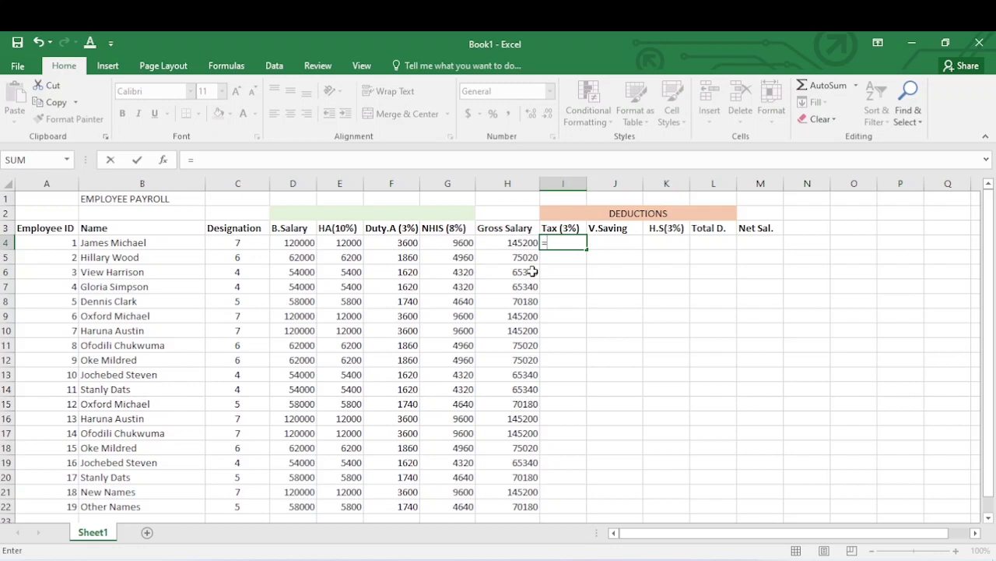
pyautogui.click(516, 246)
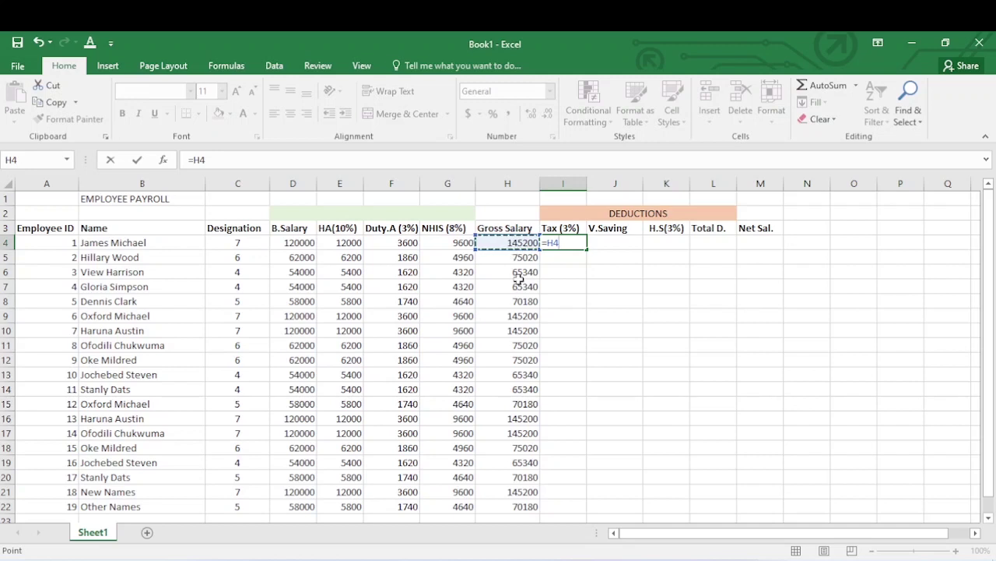
pyautogui.write('*3/100')
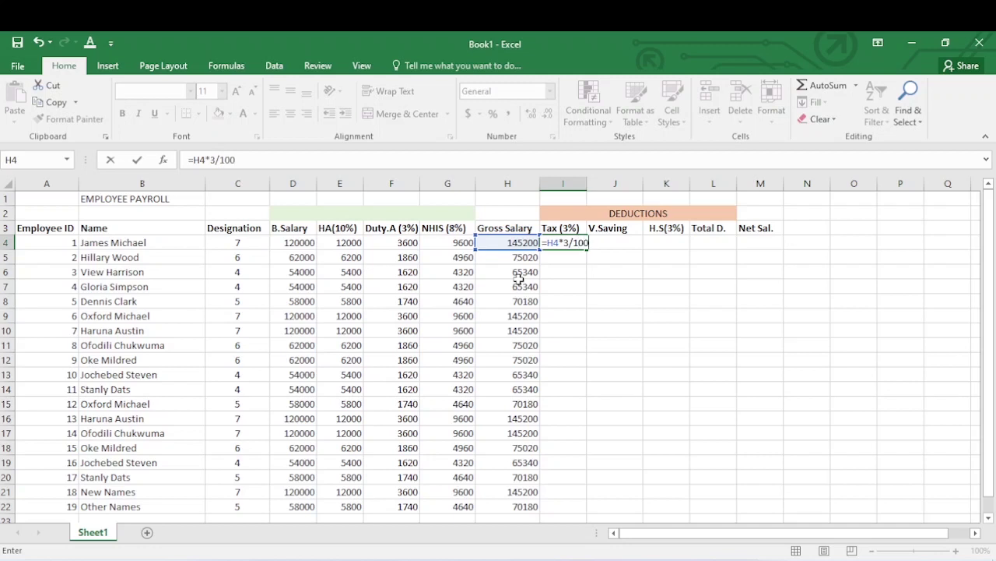
pyautogui.press('Return')
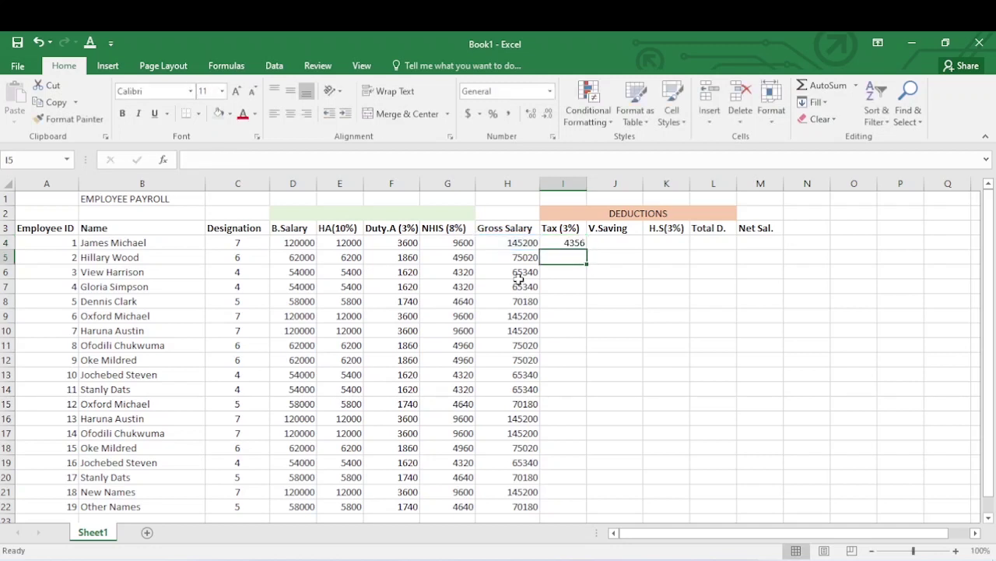
pyautogui.click(575, 242)
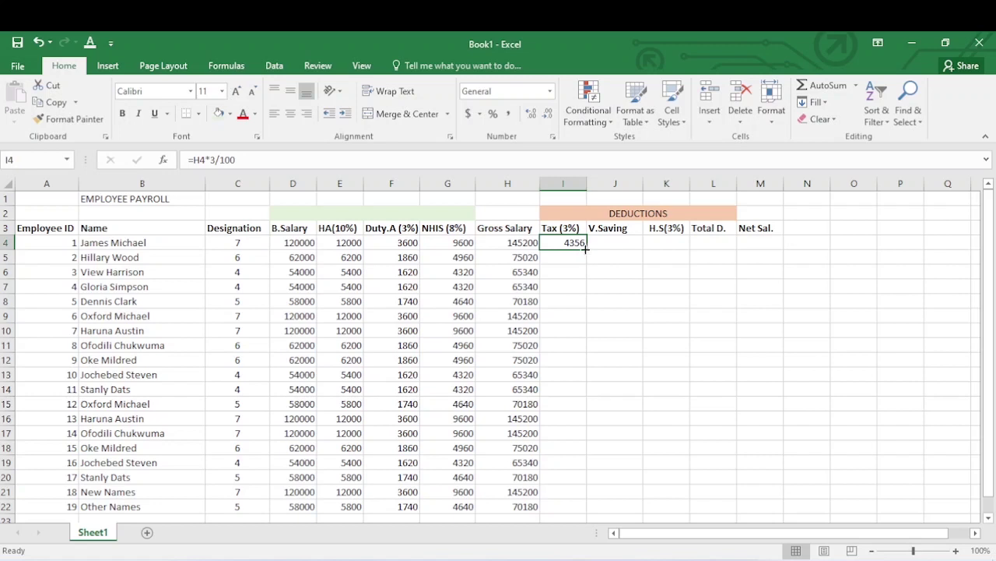
pyautogui.doubleClick(585, 247)
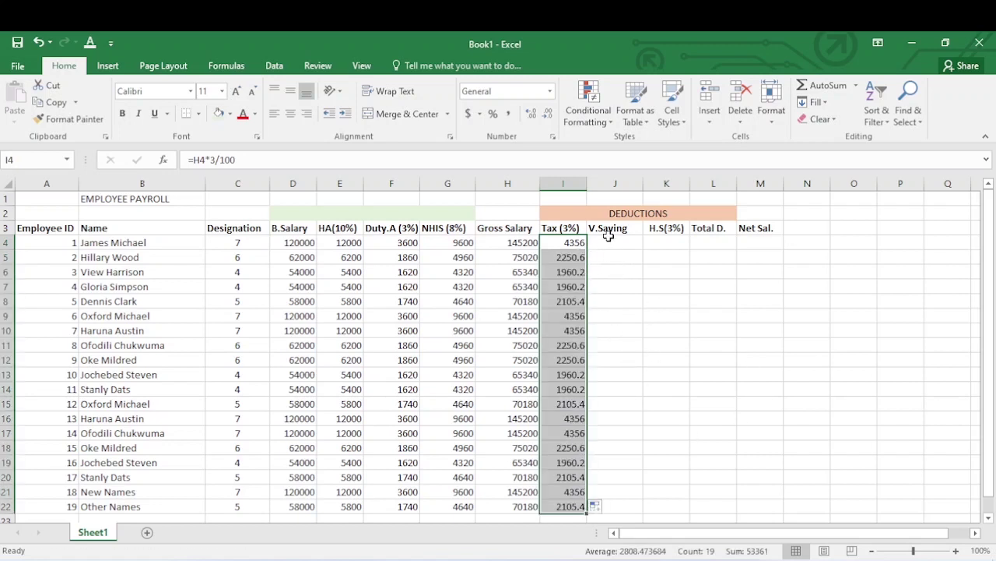
# Enter the V.Saving amounts 3000, 0, 1200, 3000 and 2000 in cells J4 through J8.
pyautogui.click(612, 242)
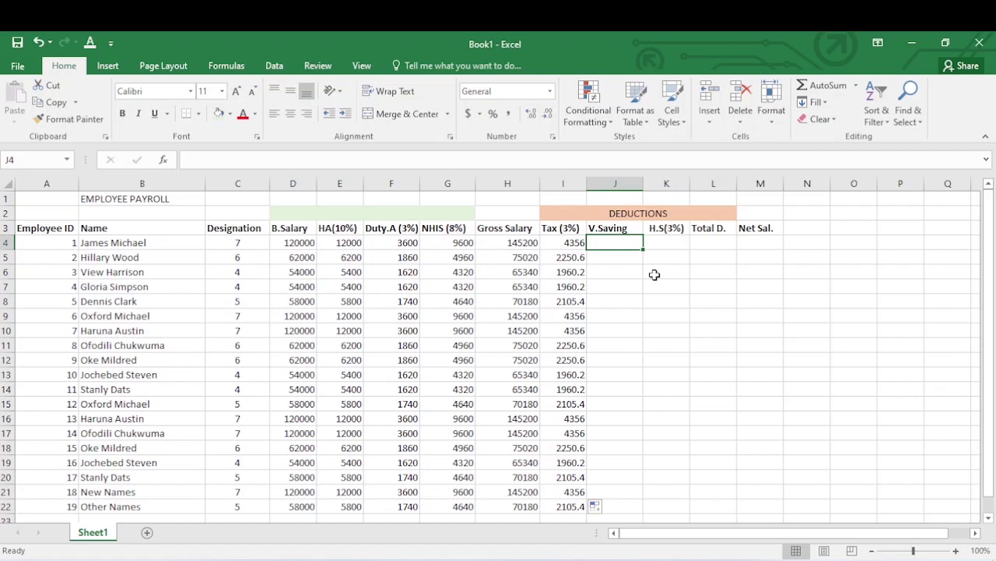
pyautogui.write('3000')
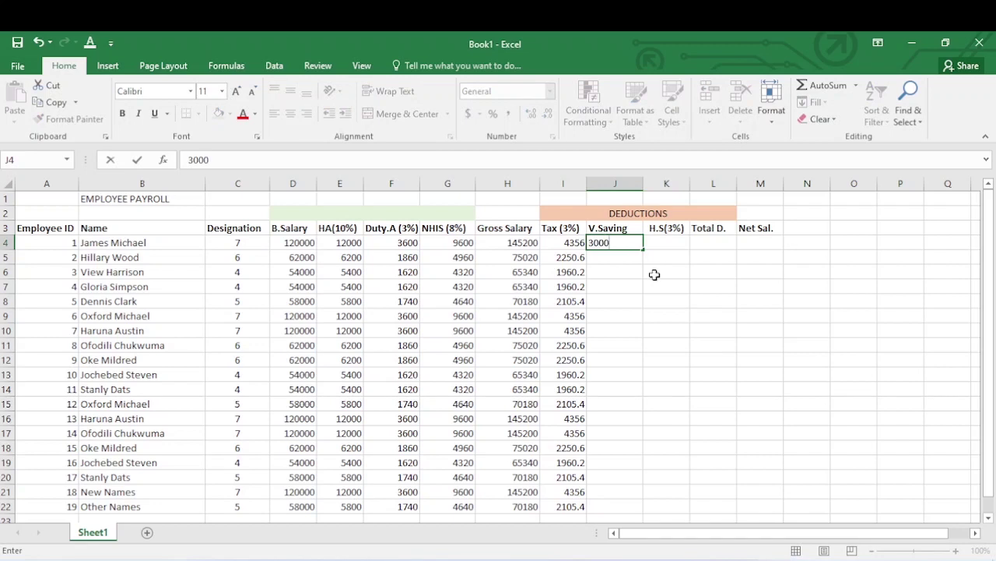
pyautogui.click(613, 258)
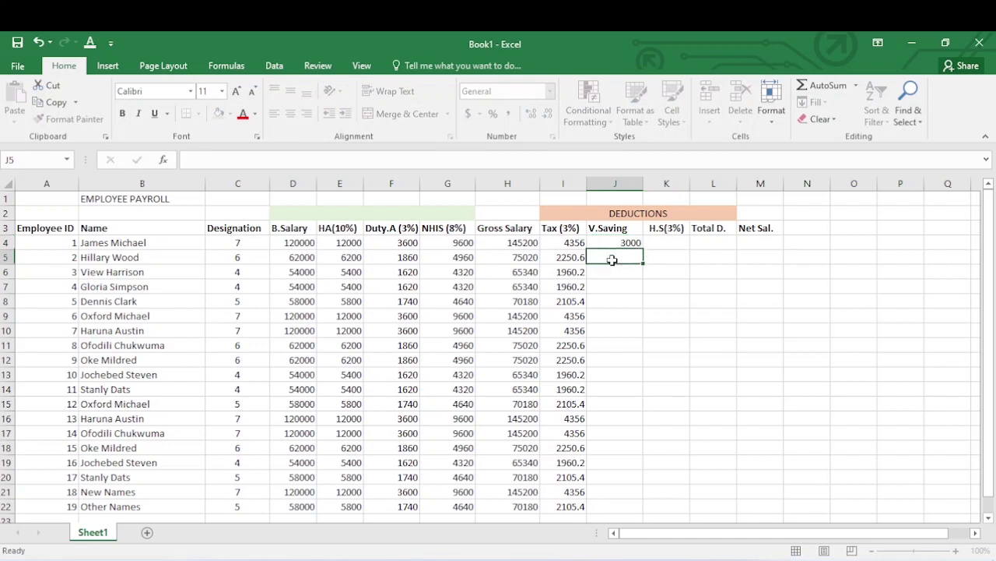
pyautogui.write('0')
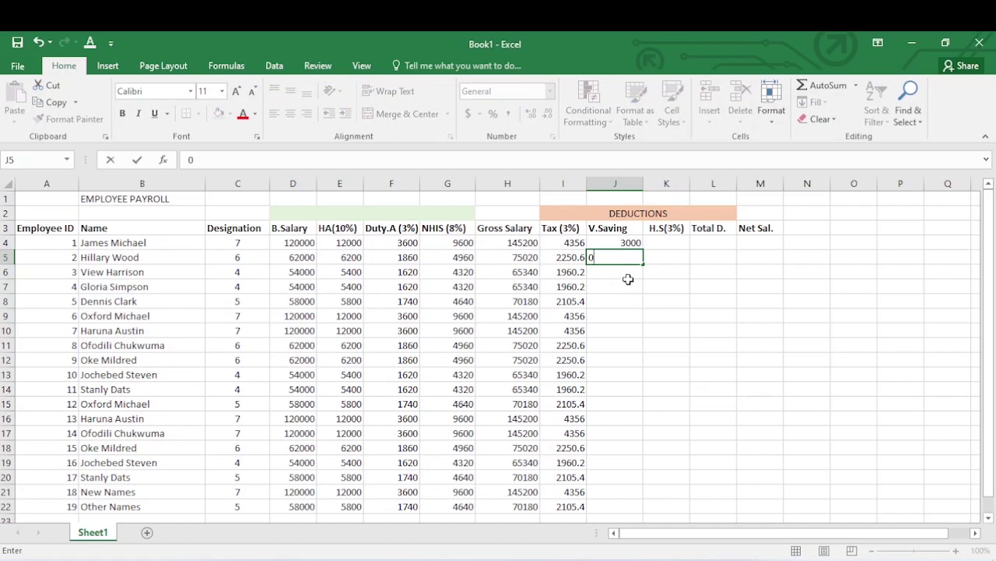
pyautogui.click(628, 275)
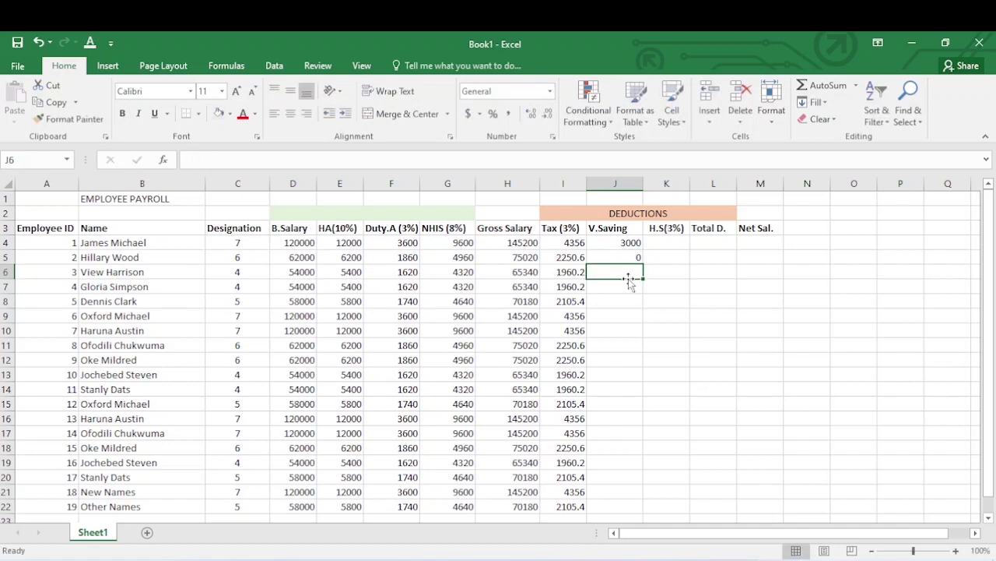
pyautogui.write('1200')
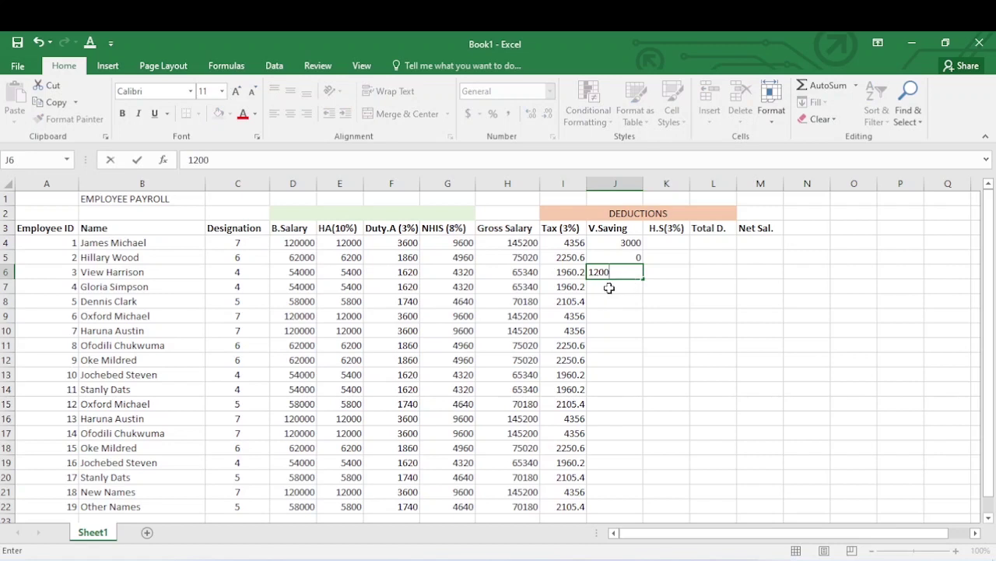
pyautogui.press('Return')
pyautogui.write('30')
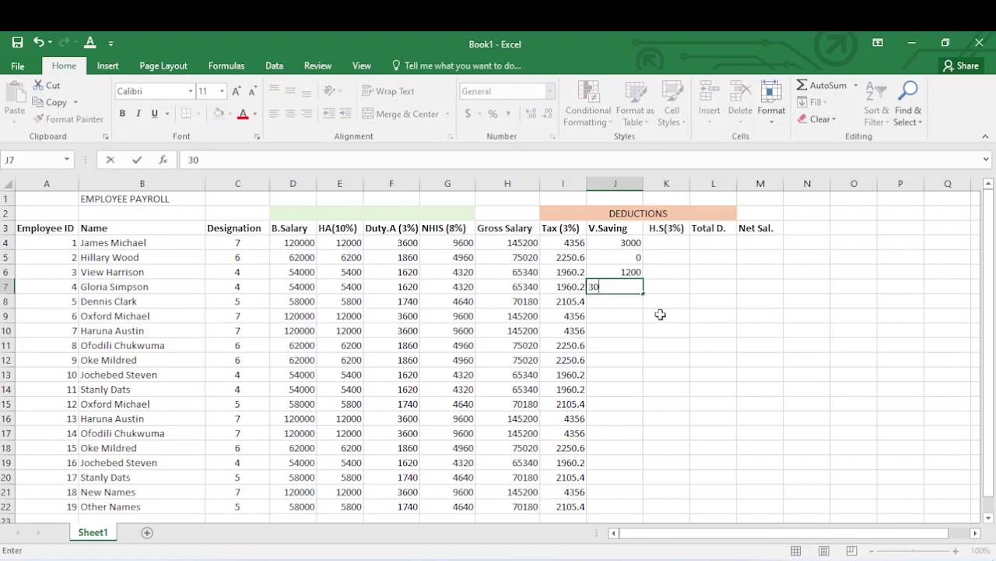
pyautogui.write('00')
pyautogui.click(629, 304)
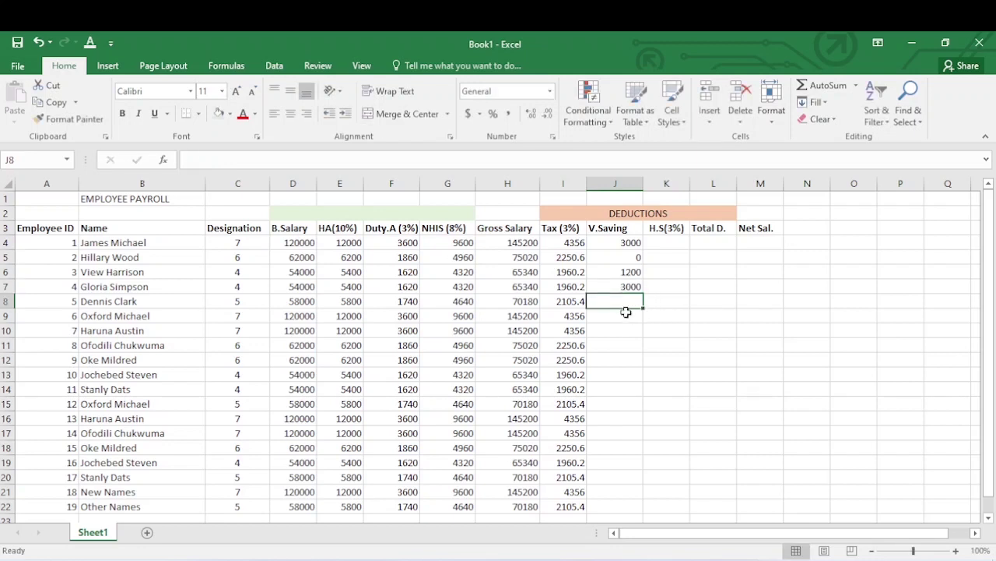
pyautogui.write('2000')
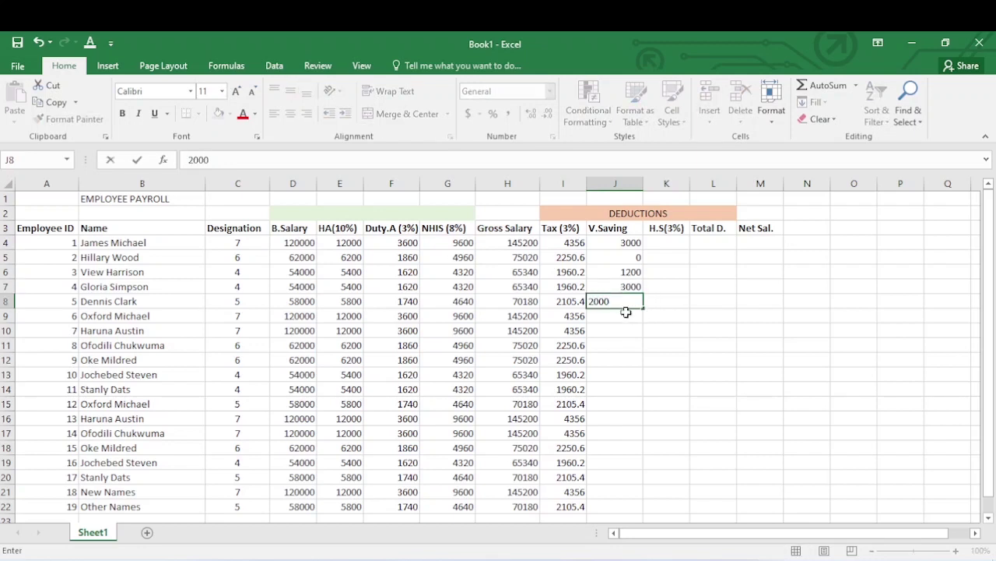
# Enter the V.Saving amounts 0, 1000, 6000 and 3000 in cells J9 through J12.
pyautogui.click(624, 315)
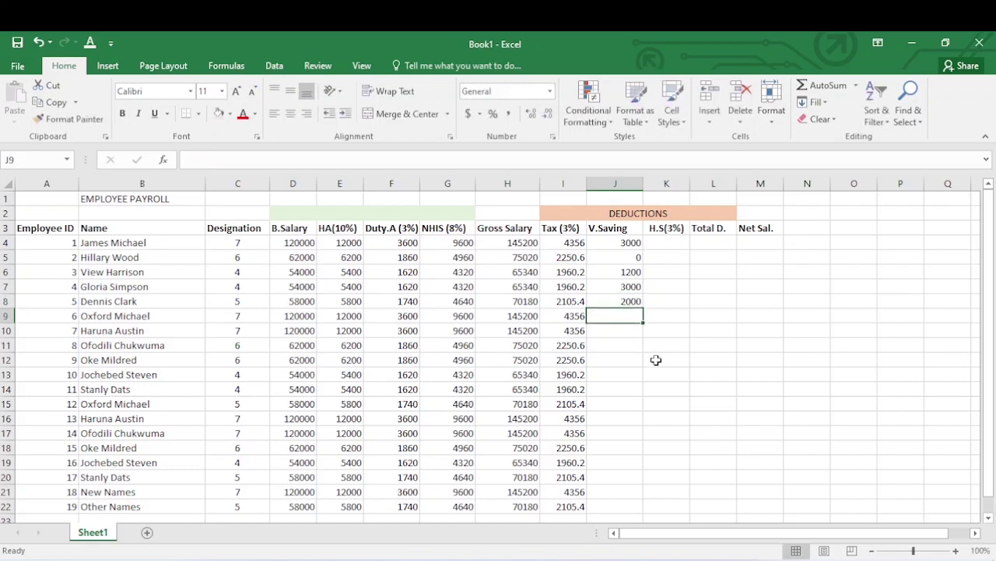
pyautogui.write('0')
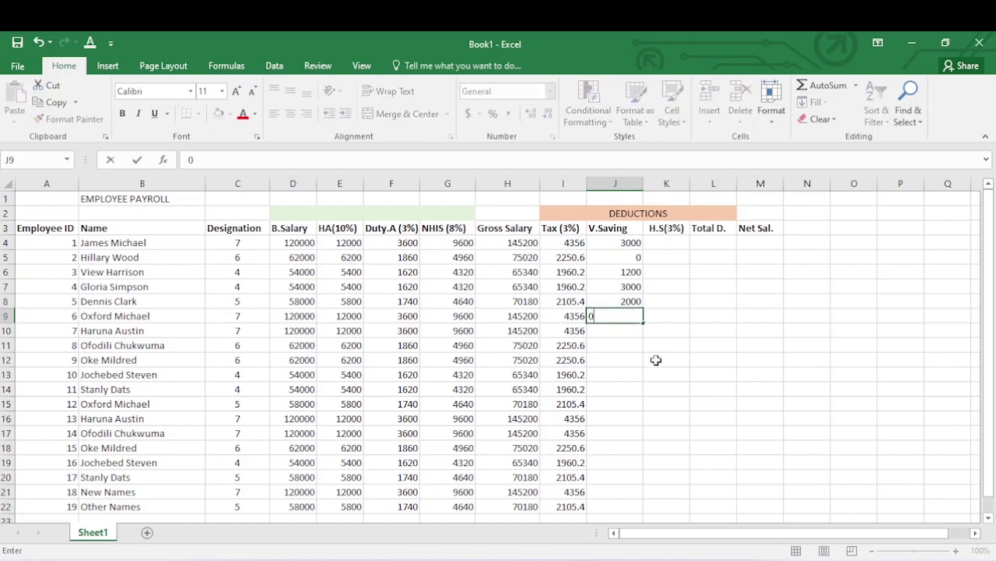
pyautogui.click(623, 334)
pyautogui.write('1000')
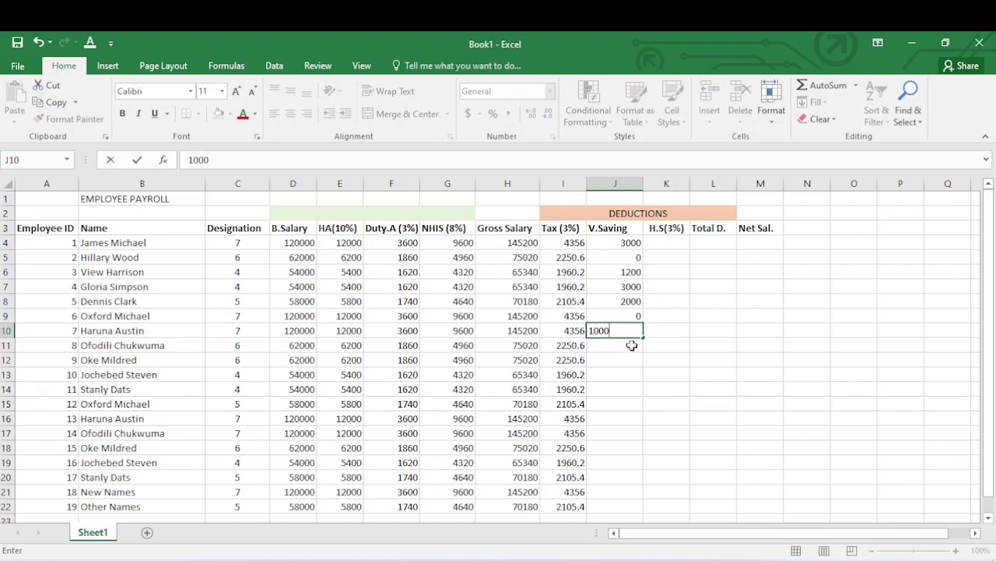
pyautogui.click(631, 346)
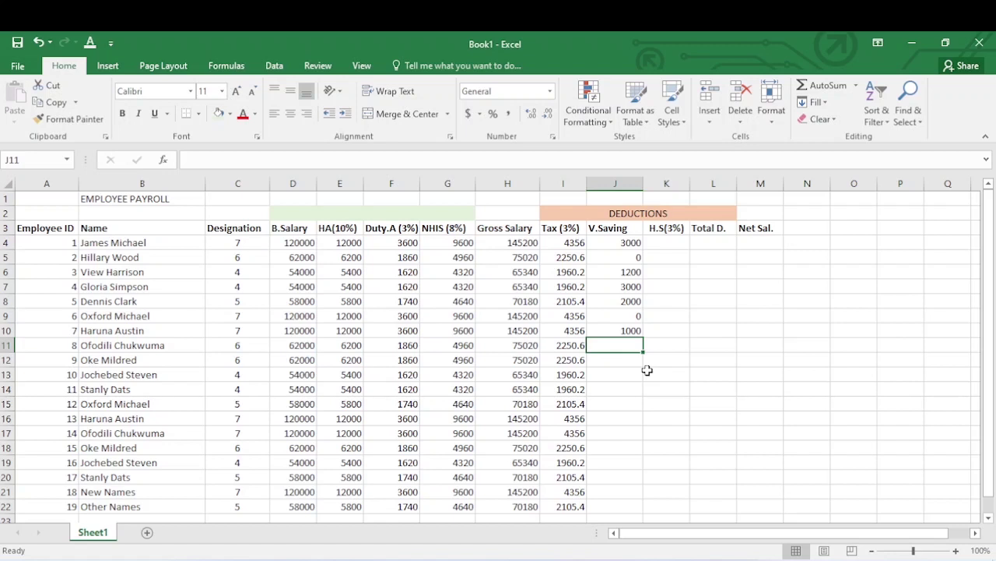
pyautogui.write('6000')
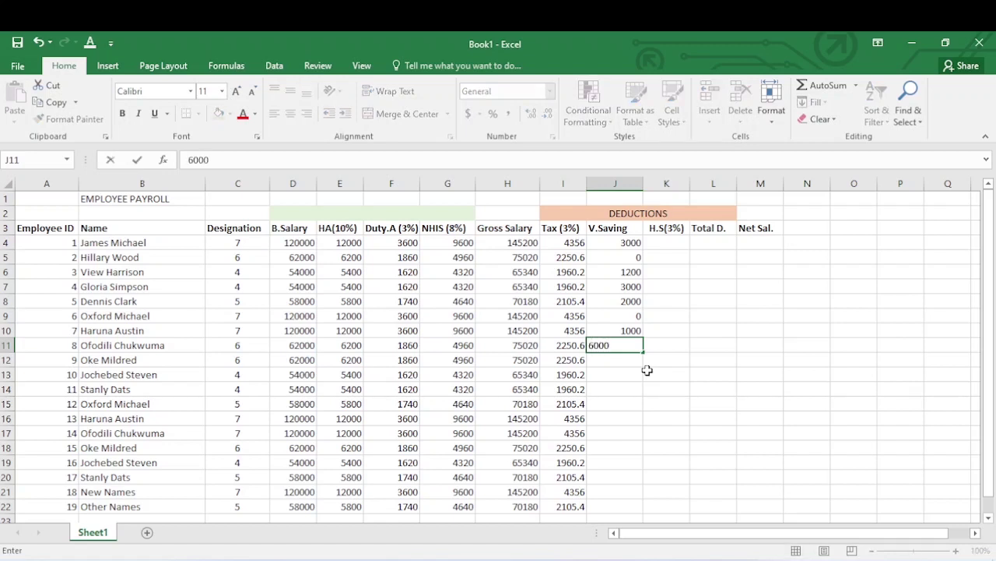
pyautogui.click(629, 363)
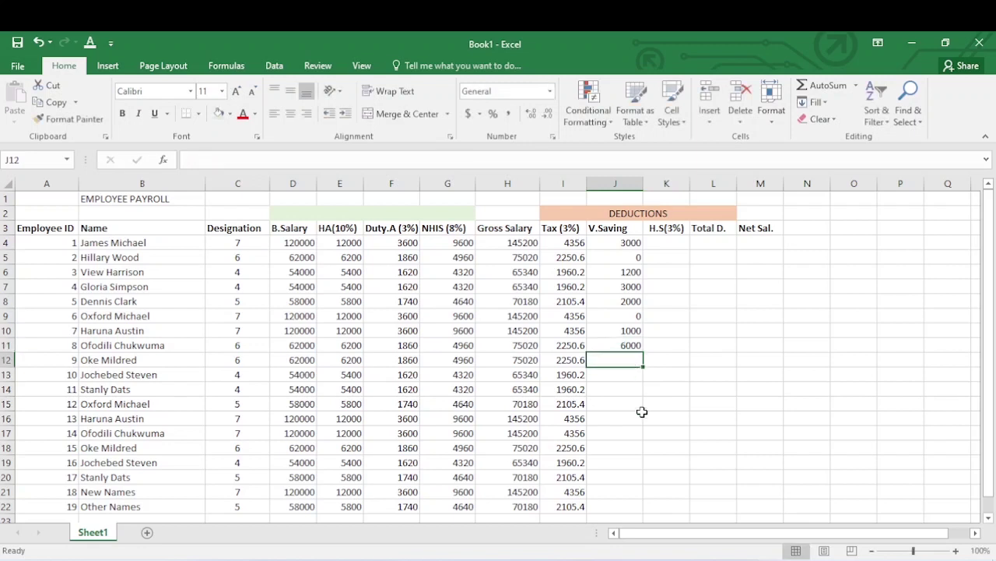
pyautogui.write('3000')
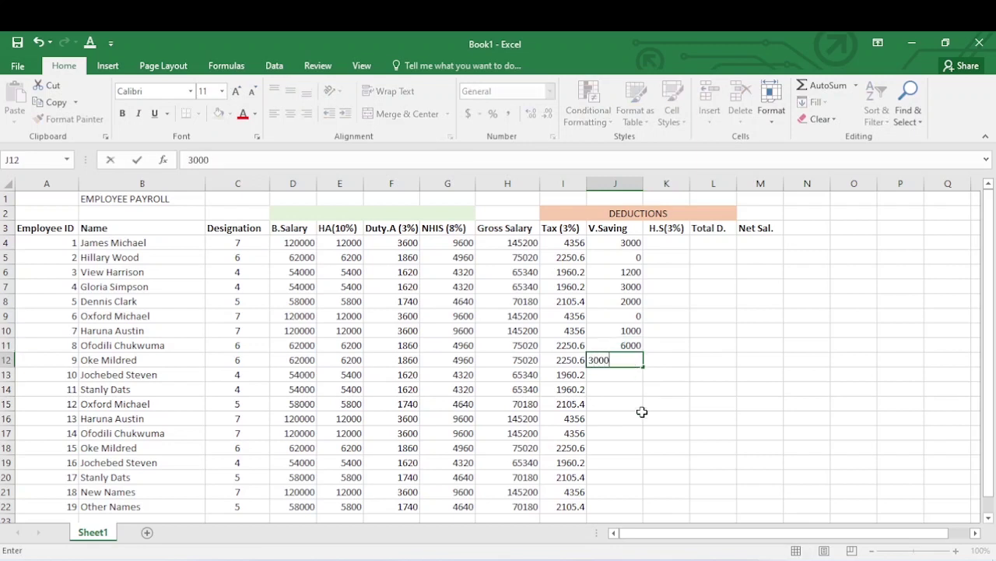
# Enter the V.Saving amounts 0, 2000, 0, 500 and 1000 in cells J13 through J17.
pyautogui.click(631, 375)
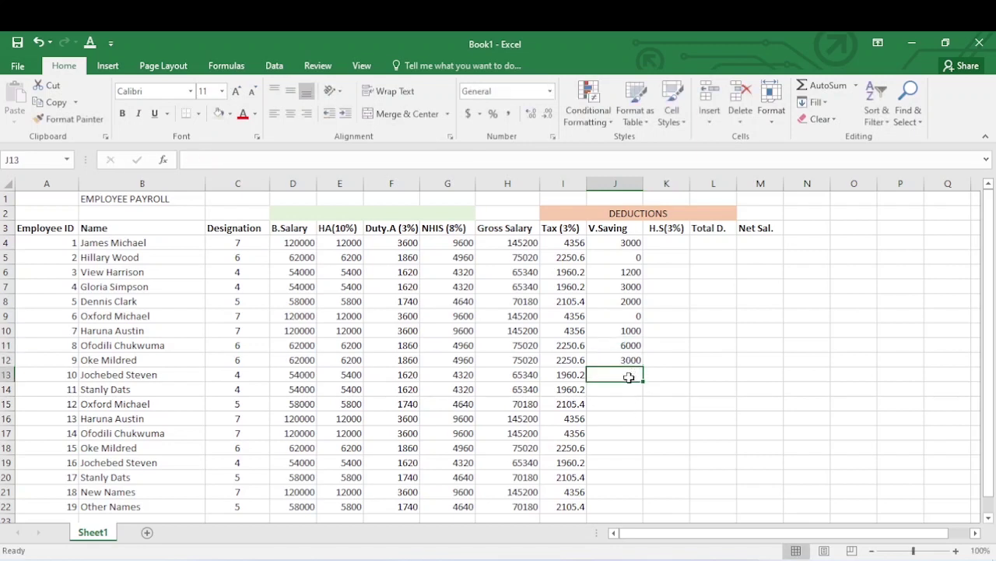
pyautogui.write('0')
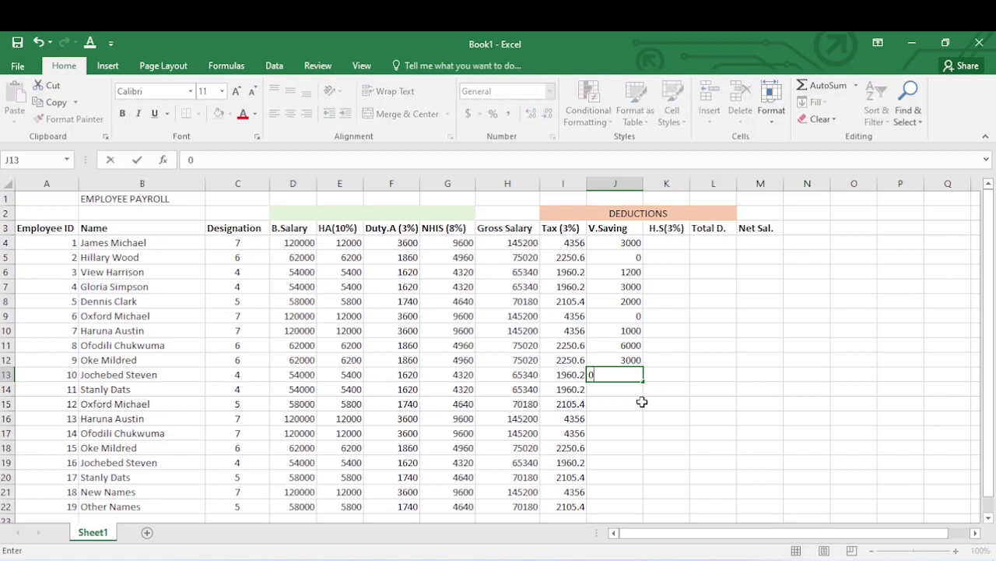
pyautogui.click(635, 403)
pyautogui.write('0')
pyautogui.click(636, 390)
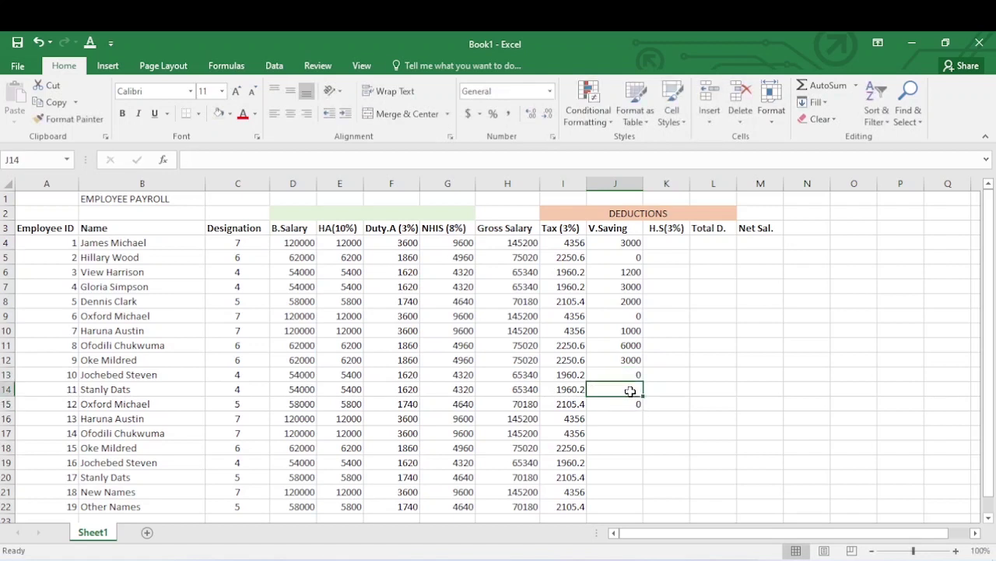
pyautogui.write('2000')
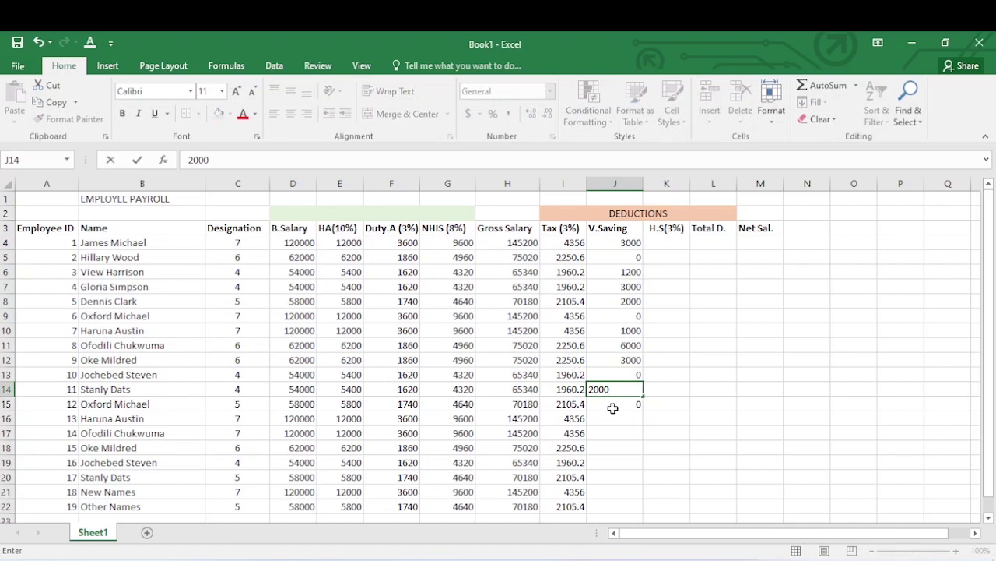
pyautogui.click(620, 430)
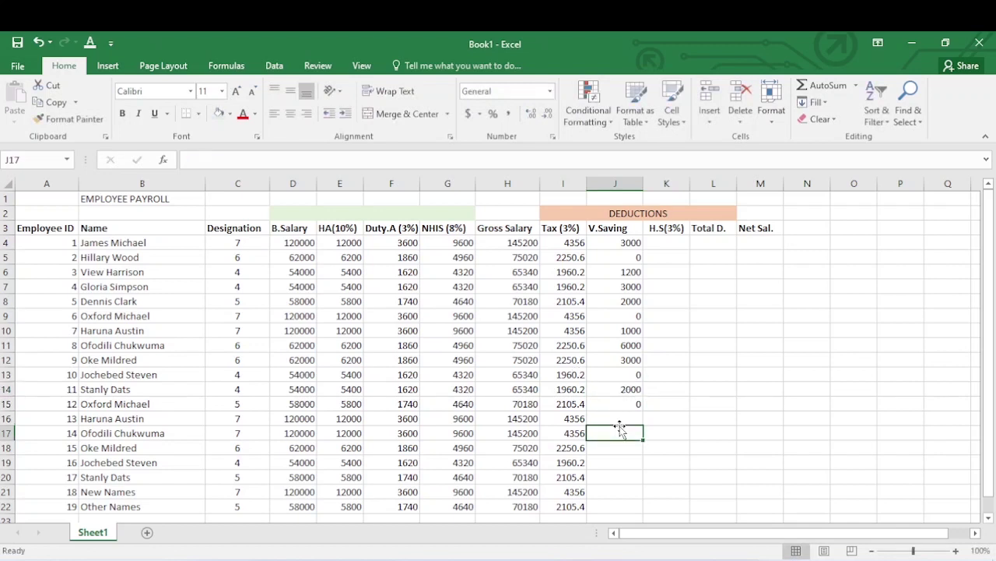
pyautogui.write('1000')
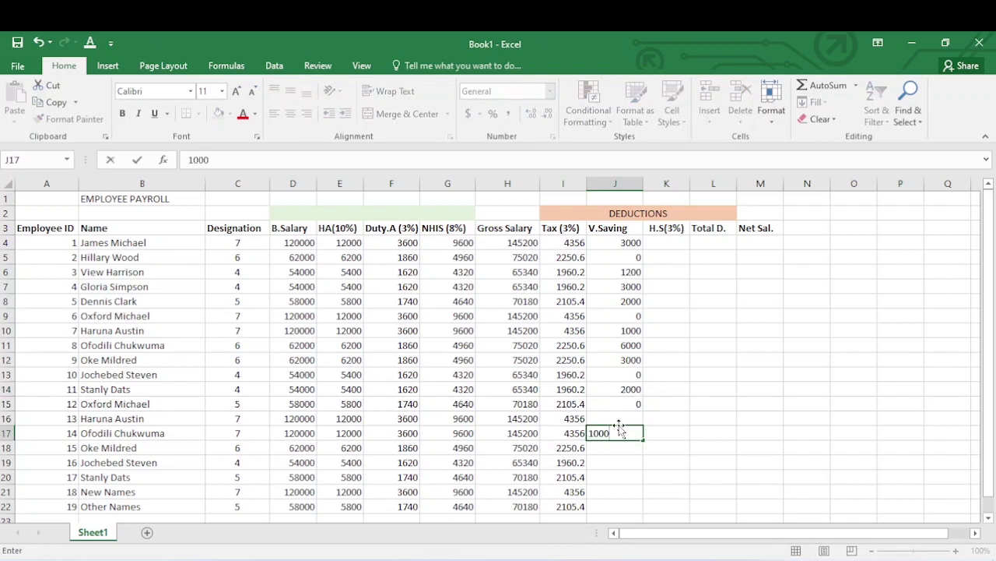
pyautogui.click(629, 418)
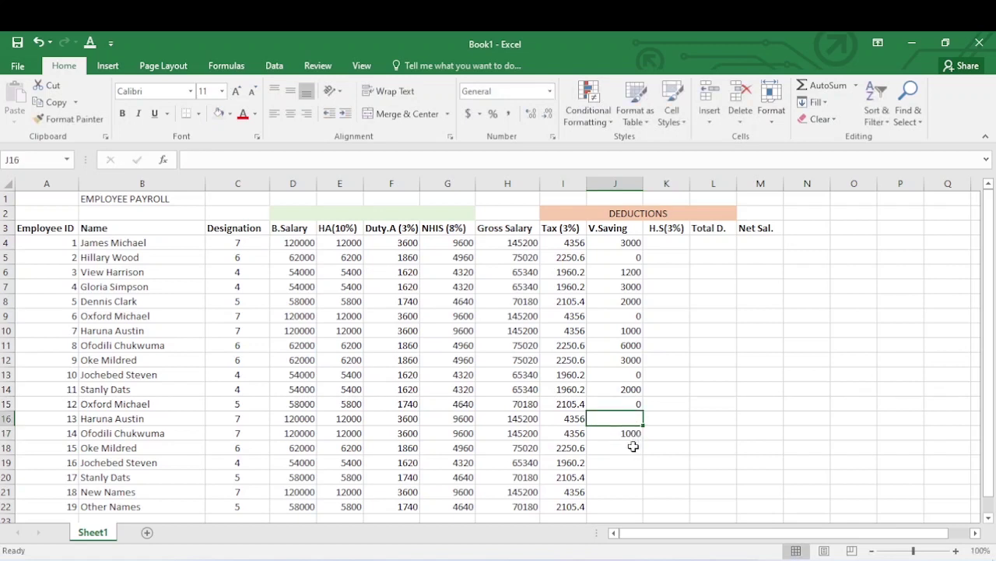
pyautogui.write('500')
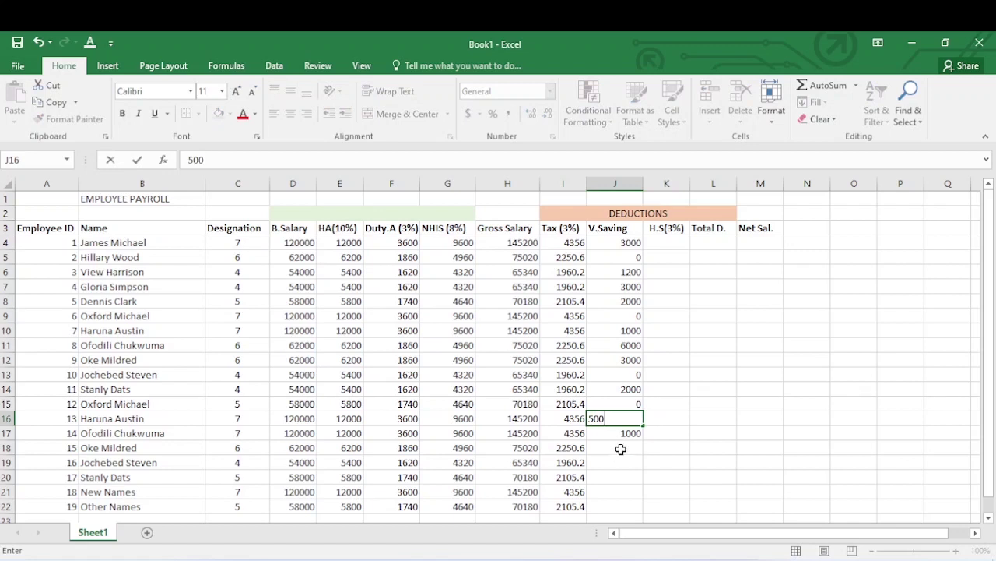
# Copy the V.Saving values from J12:J15 into J18:J21, and enter 1000 in J22.
pyautogui.click(622, 449)
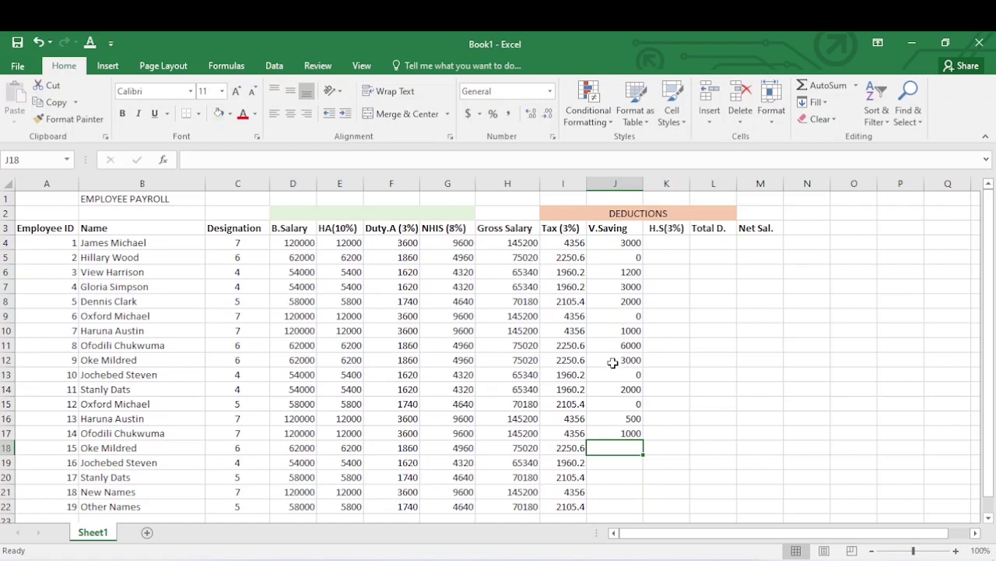
pyautogui.moveTo(614, 361); pyautogui.dragTo(636, 410)
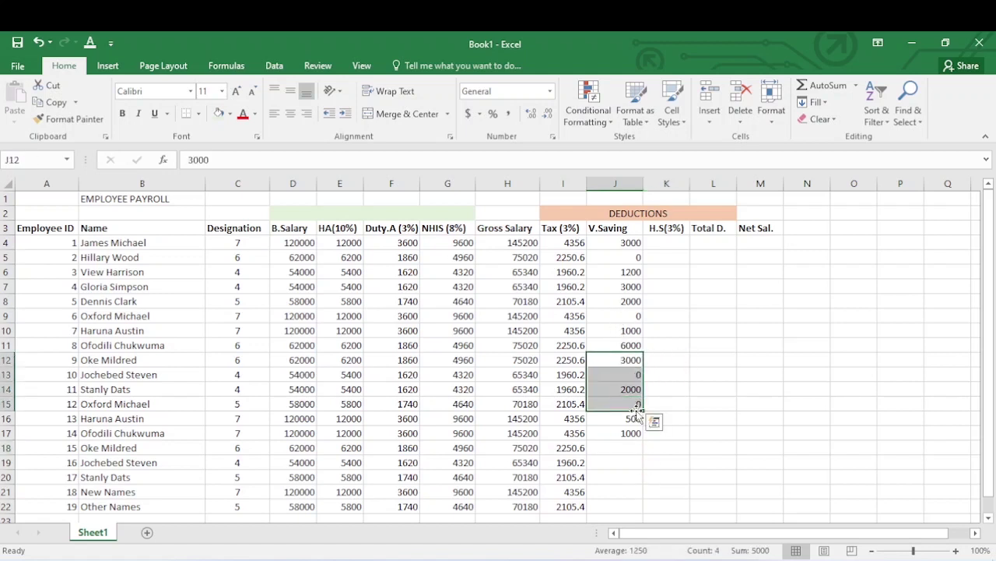
pyautogui.hotkey('ctrl', 'c')
pyautogui.click(654, 421)
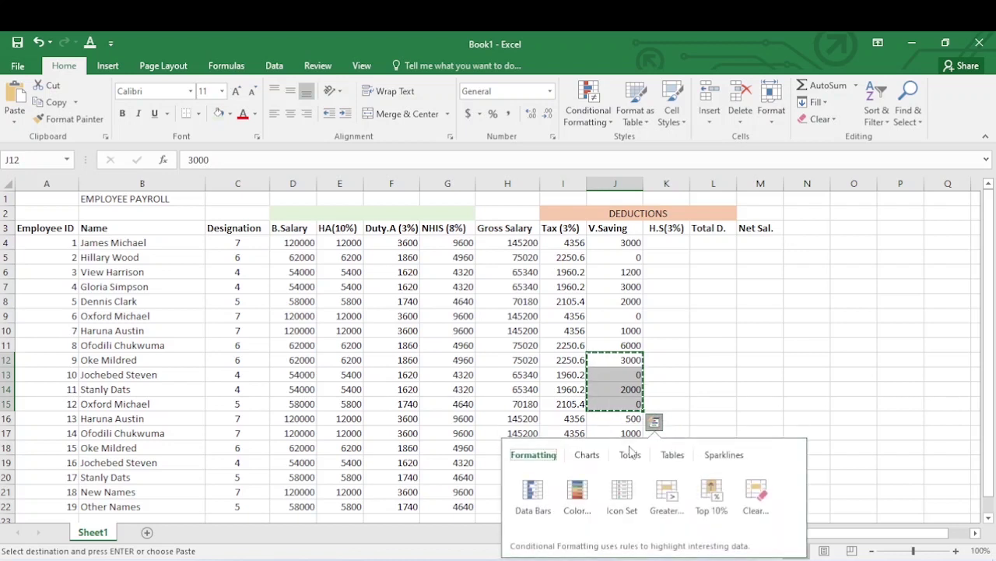
pyautogui.click(657, 410)
pyautogui.click(632, 447)
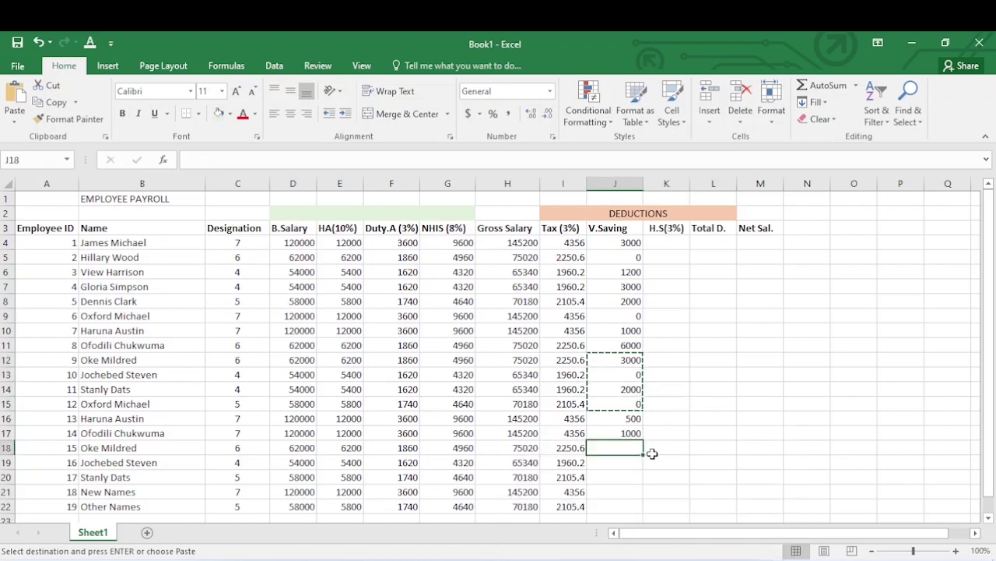
pyautogui.hotkey('ctrl', 'v')
pyautogui.click(628, 505)
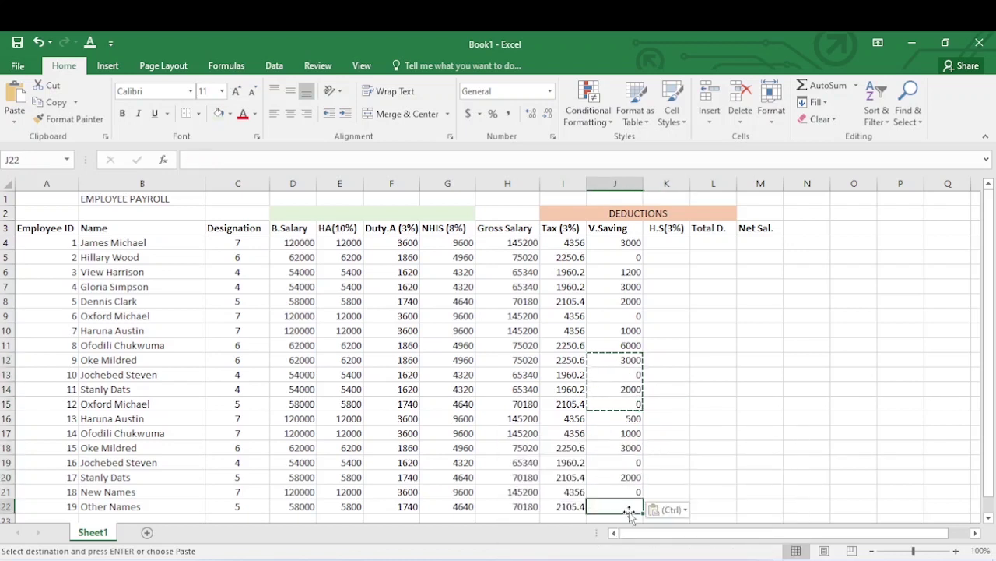
pyautogui.write('1000')
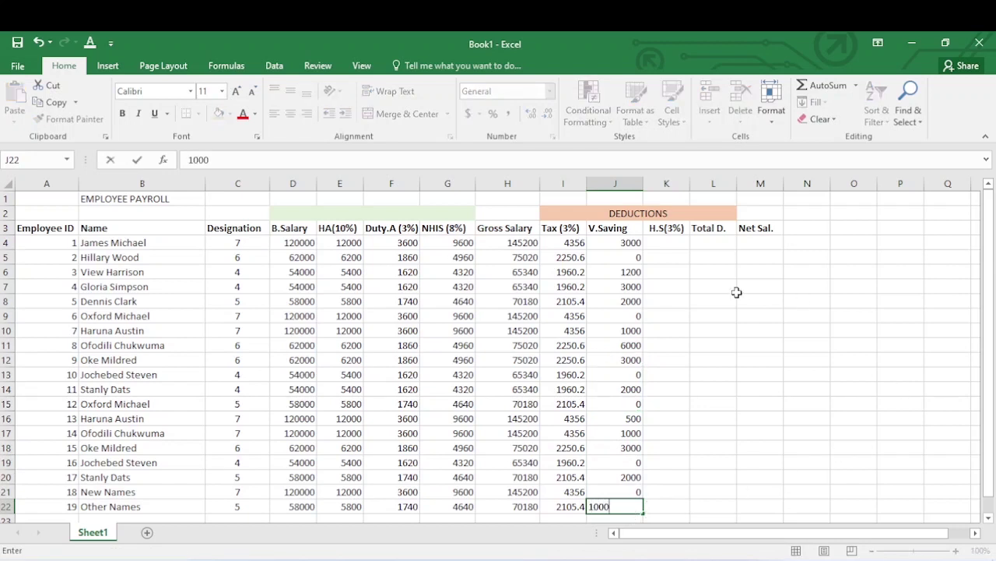
pyautogui.click(698, 316)
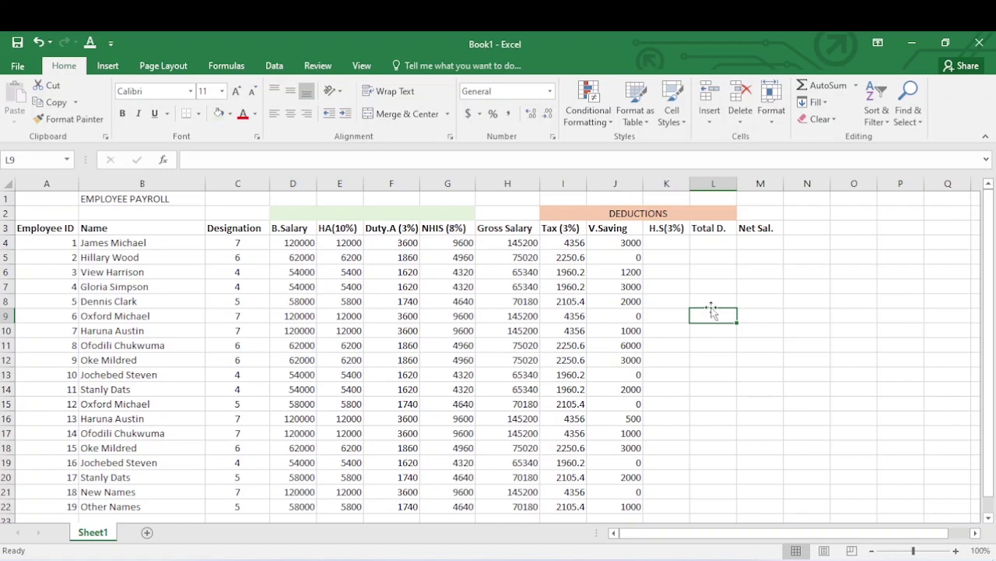
# Widen the H.S(3%) and Total D. columns, K and L, slightly.
pyautogui.click(667, 240)
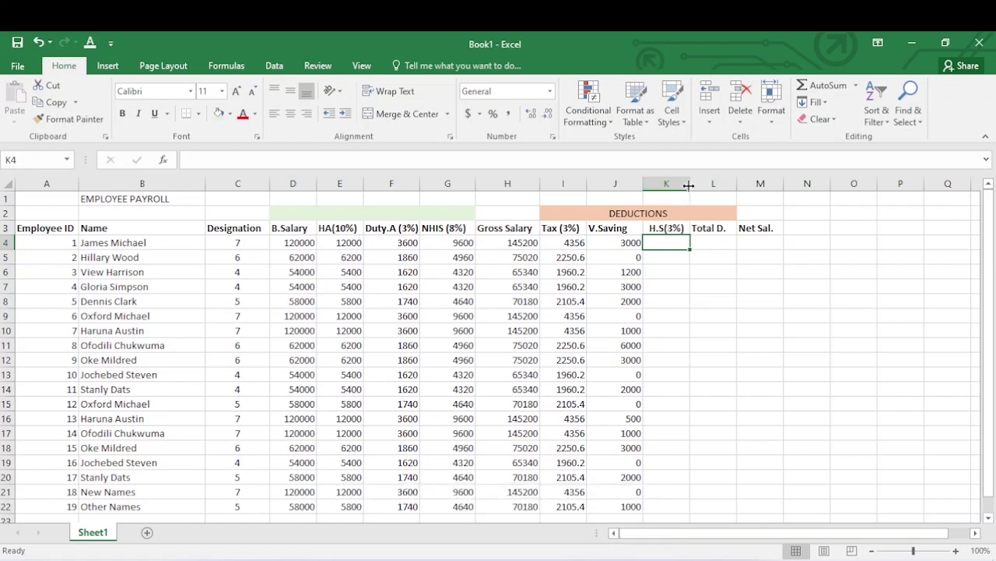
pyautogui.moveTo(689, 185); pyautogui.dragTo(697, 185)
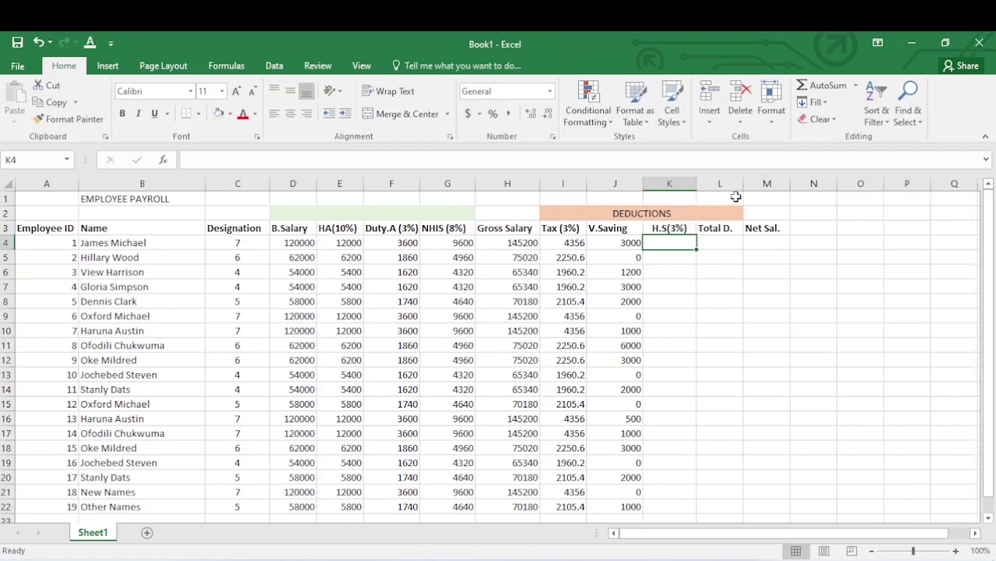
pyautogui.moveTo(743, 184); pyautogui.dragTo(747, 184)
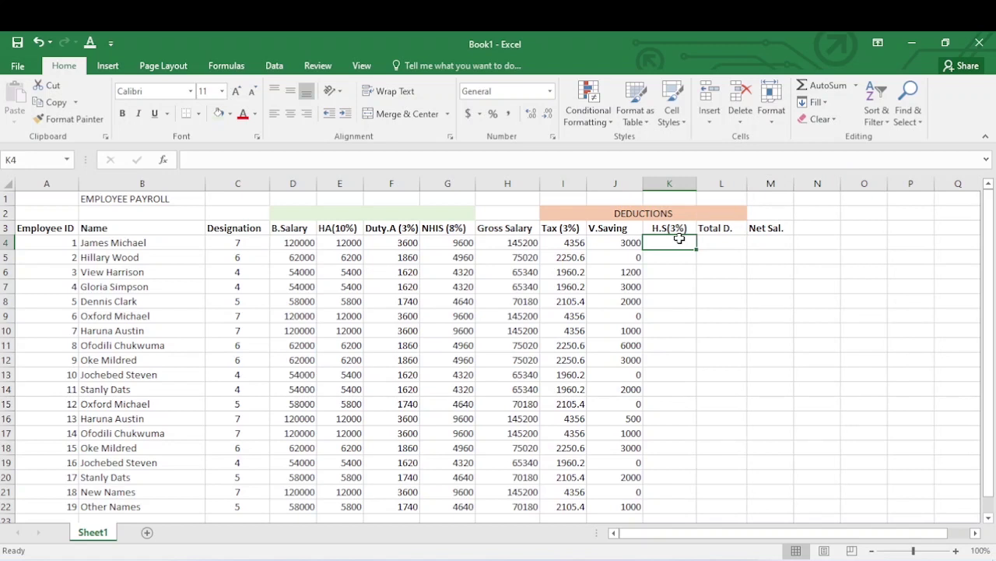
# Begin an IF formula in the first H.S(3%) cell, K4.
pyautogui.write('=if')
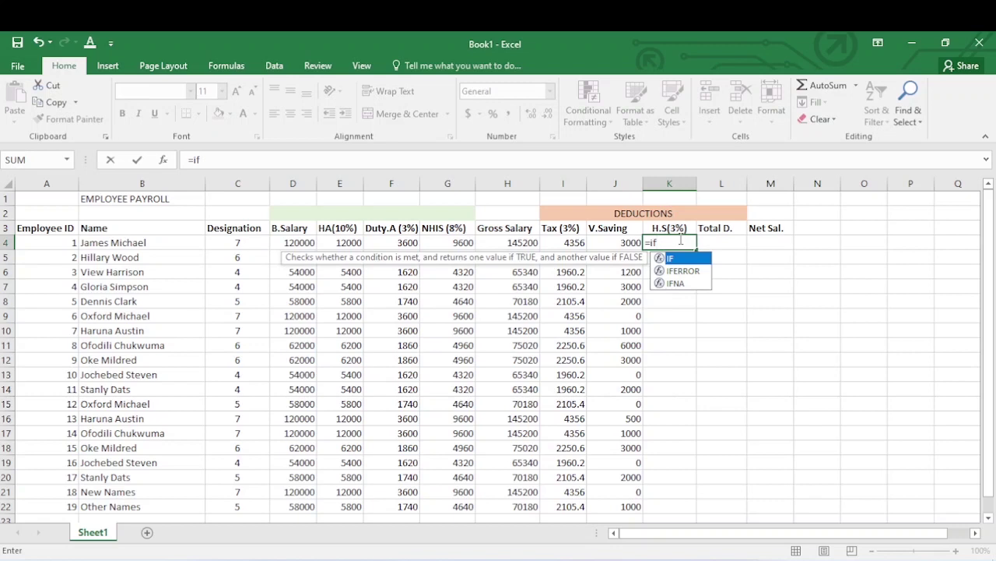
pyautogui.write('(')
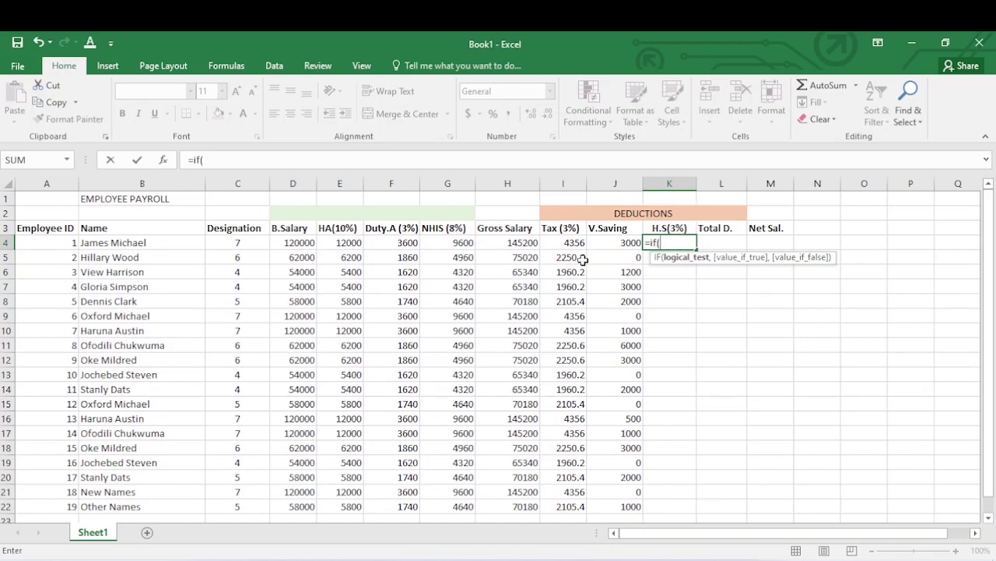
pyautogui.click(527, 245)
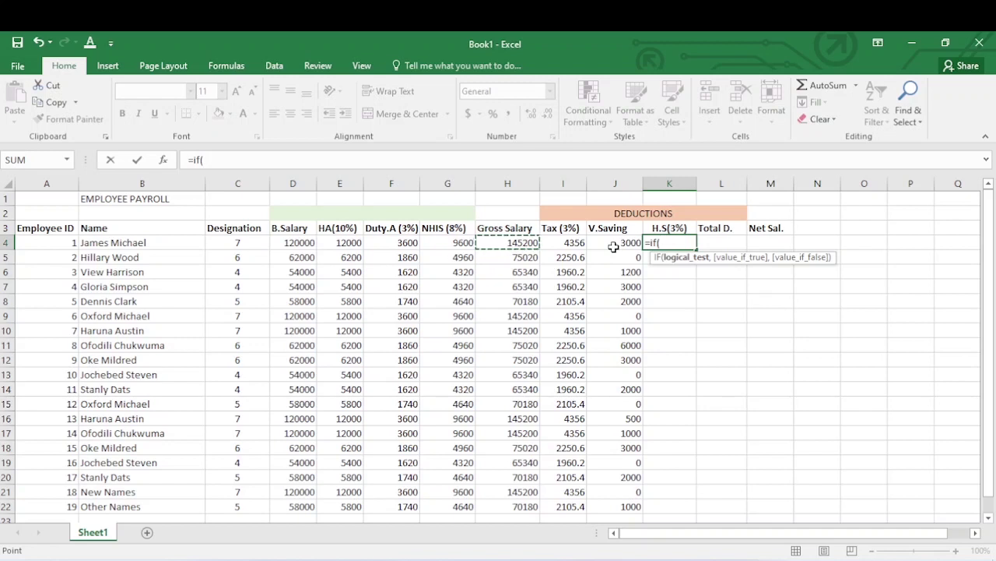
pyautogui.write('<')
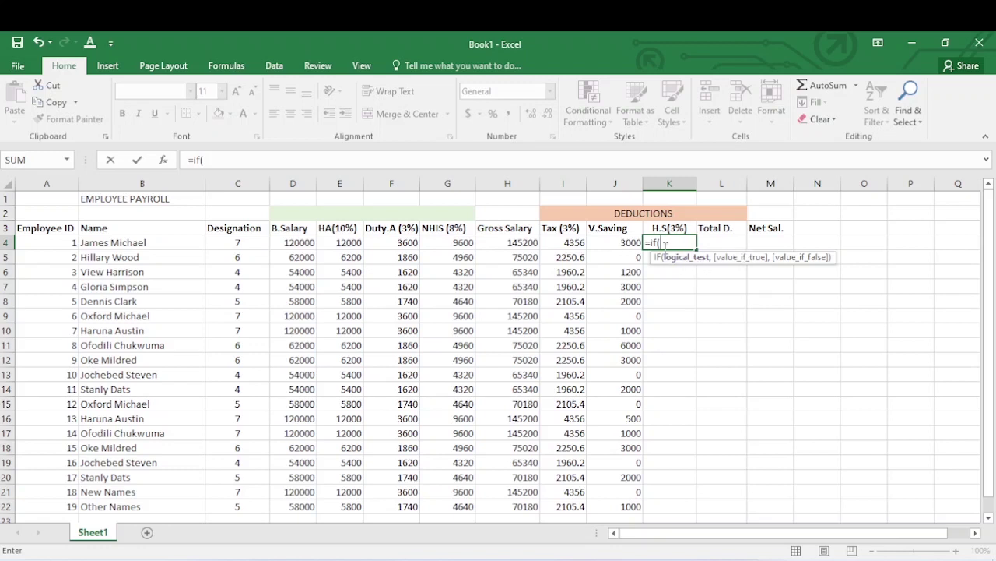
pyautogui.click(495, 242)
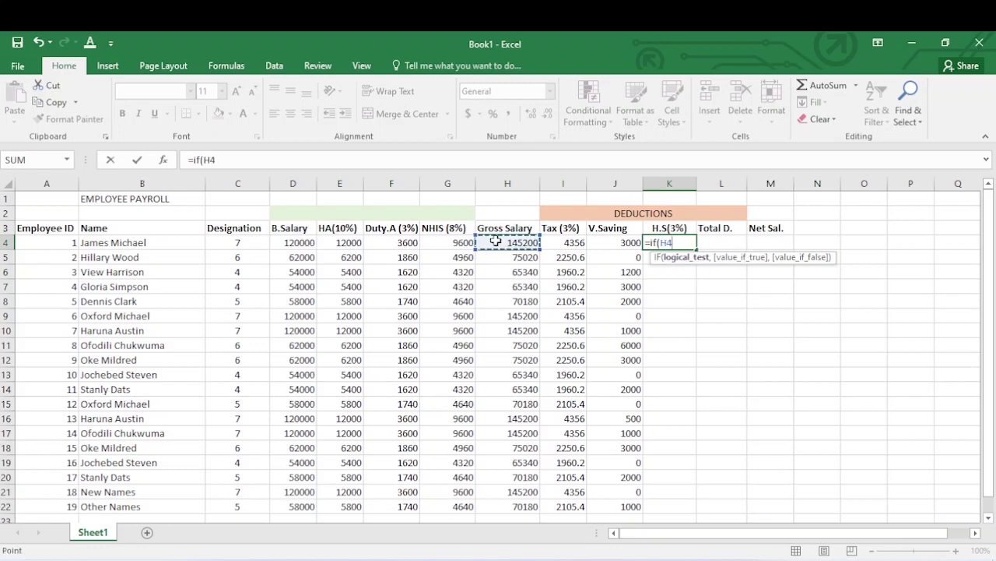
pyautogui.write('<')
pyautogui.press('BackSpace')
pyautogui.press('BackSpace')
pyautogui.press('BackSpace')
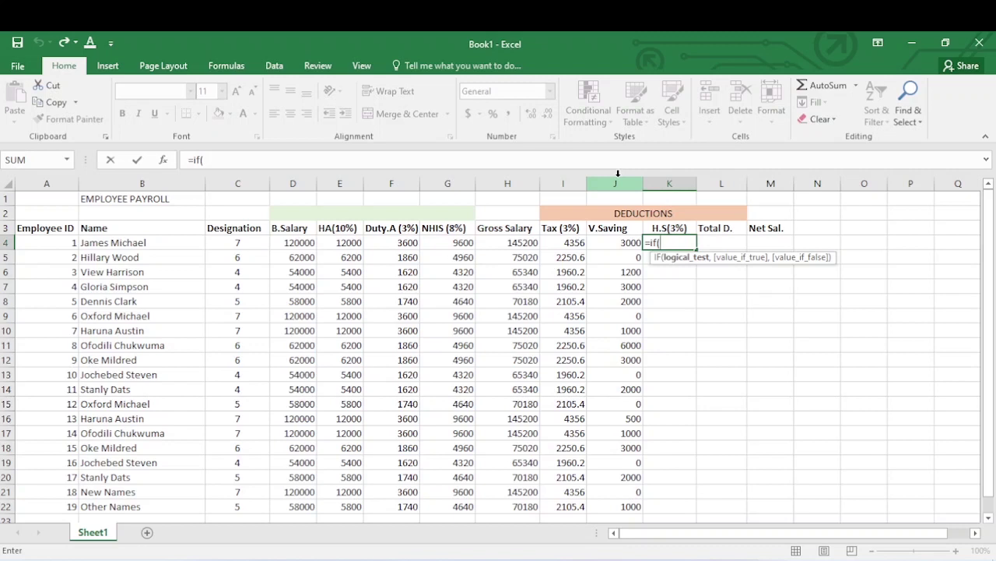
# Complete the IF formula in K4 as =IF(C4<=6,H4*3/100,0).
pyautogui.click(239, 245)
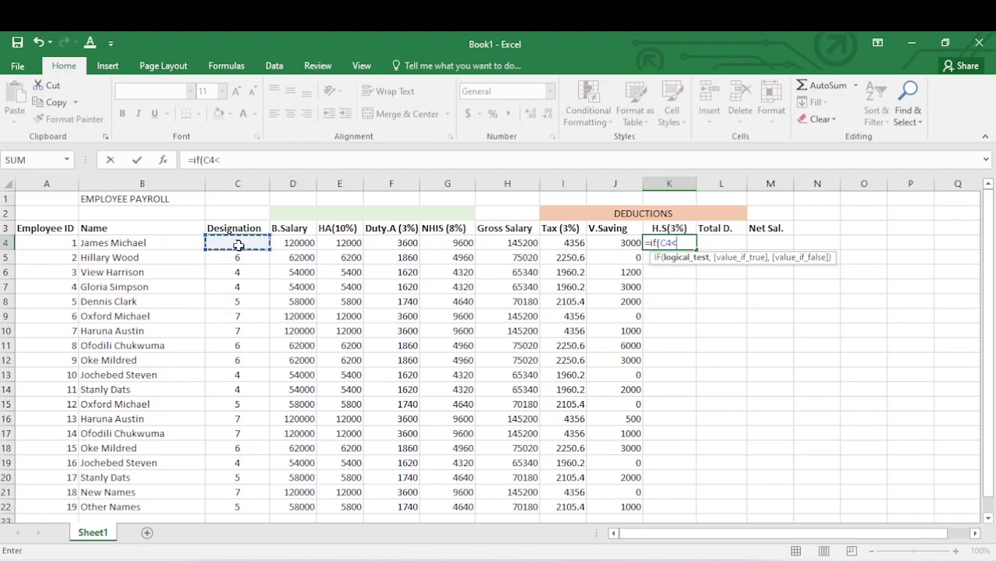
pyautogui.write('<')
pyautogui.write('=6,')
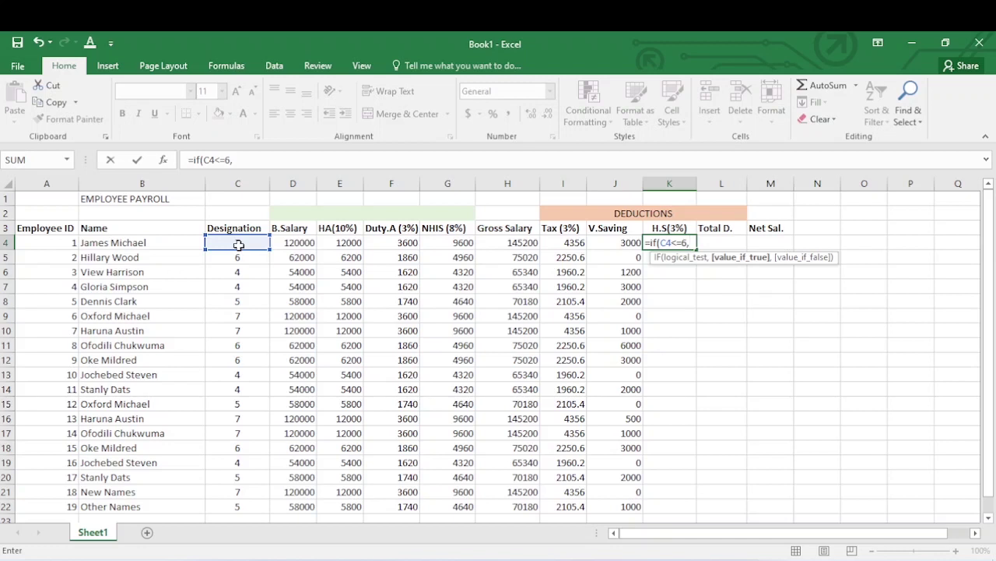
pyautogui.click(523, 242)
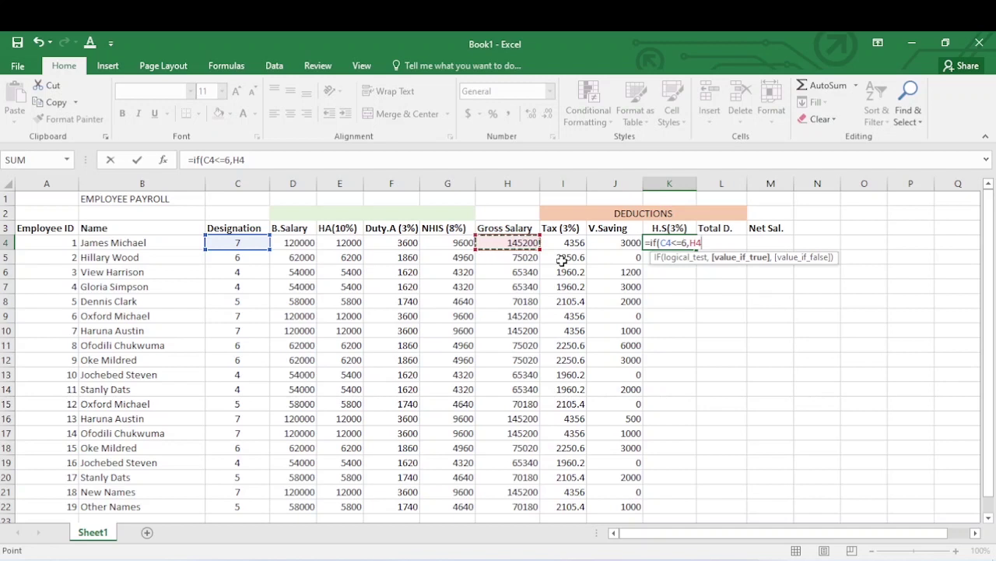
pyautogui.write('*3/')
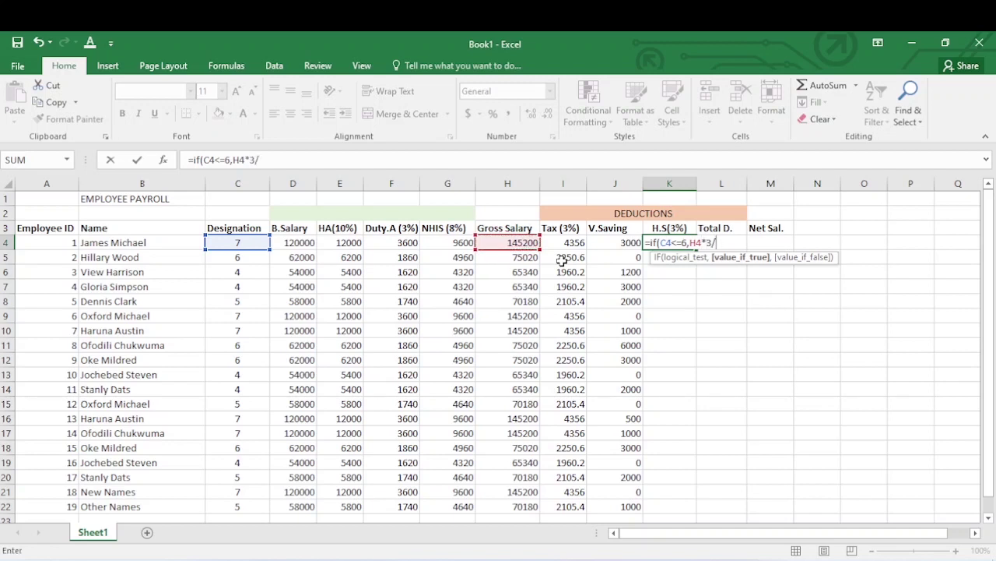
pyautogui.write('100,')
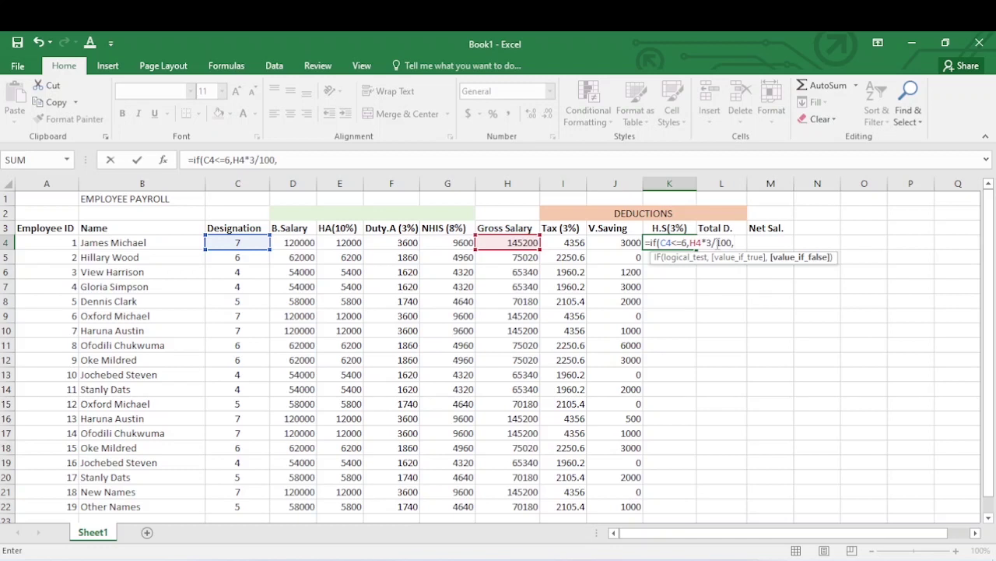
pyautogui.write('0)')
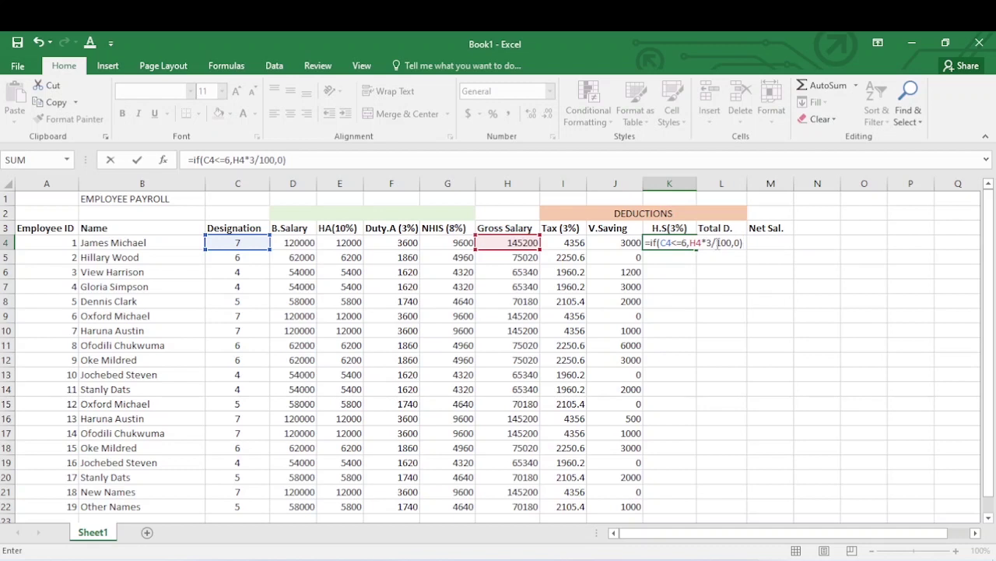
pyautogui.press('Return')
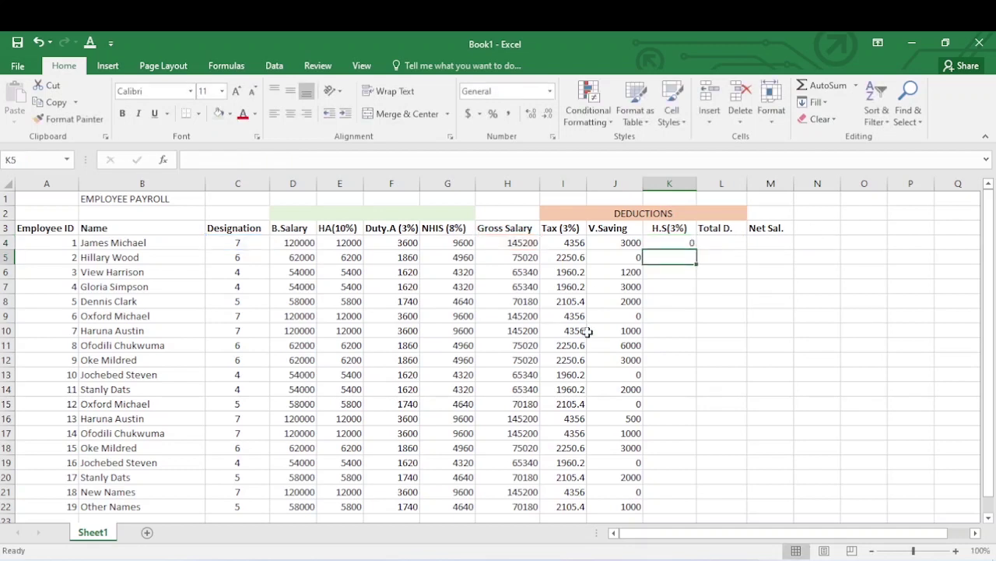
# Fill the H.S(3%) formula from K4 down to K22.
pyautogui.click(237, 244)
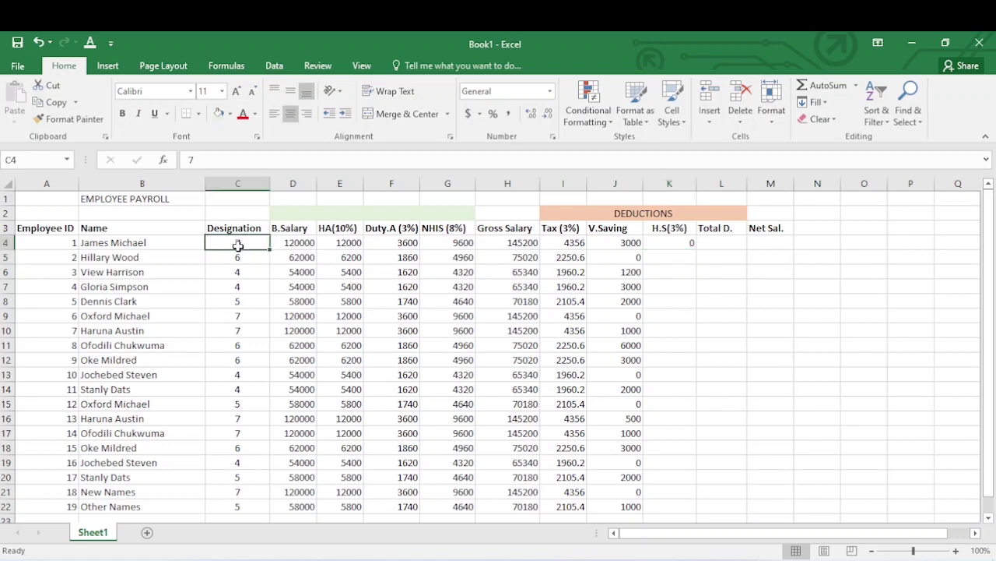
pyautogui.click(688, 244)
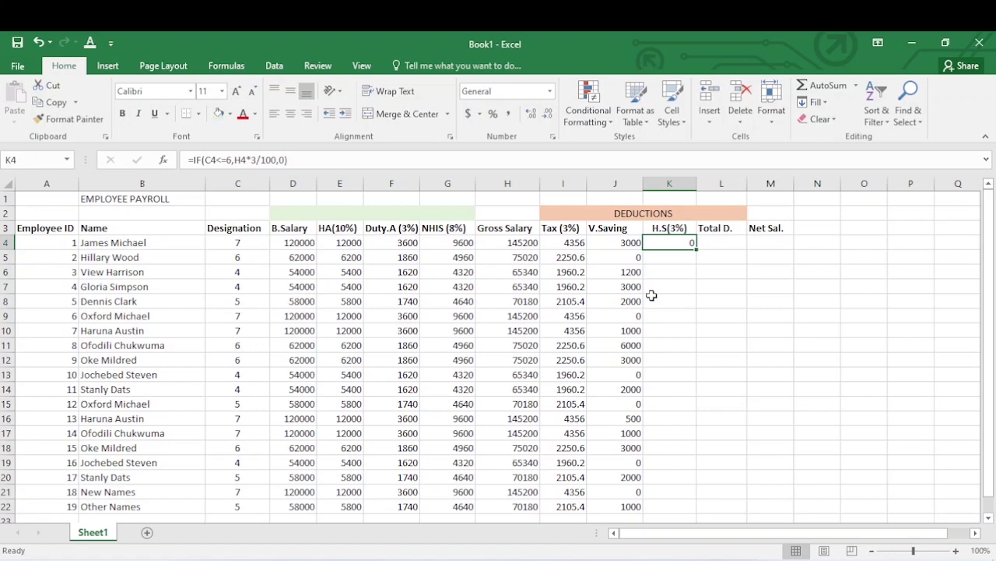
pyautogui.doubleClick(695, 250)
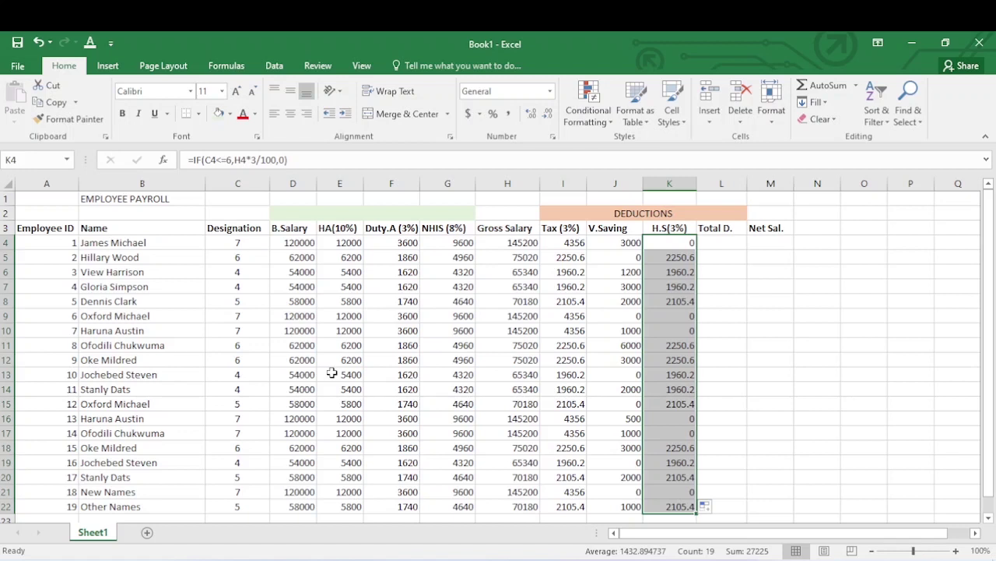
pyautogui.click(714, 245)
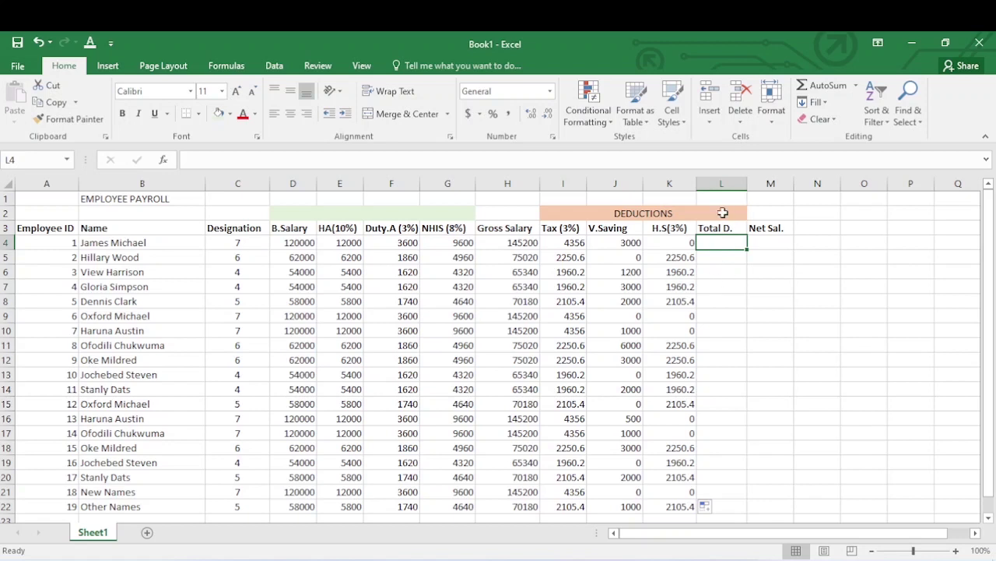
pyautogui.write('=')
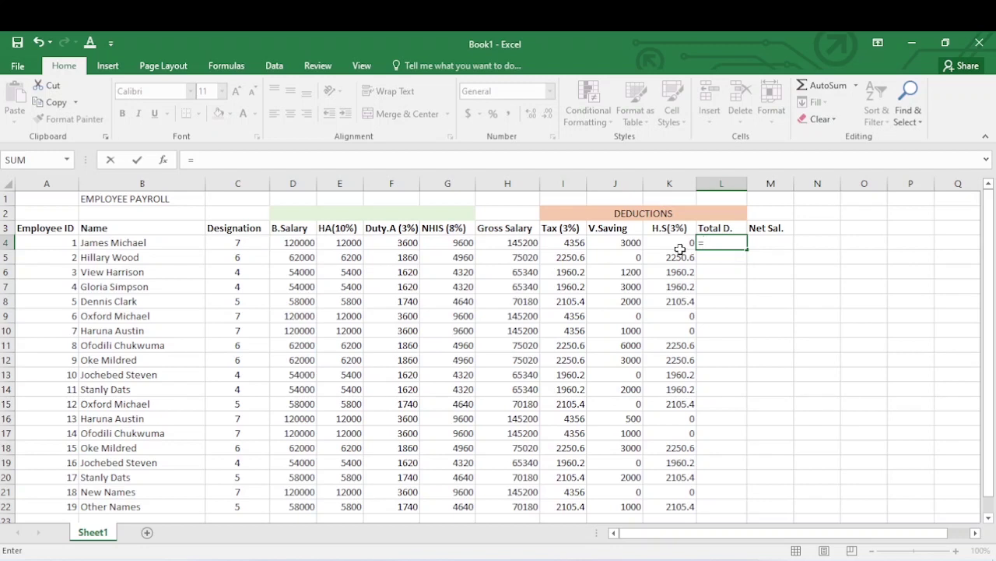
pyautogui.press('BackSpace')
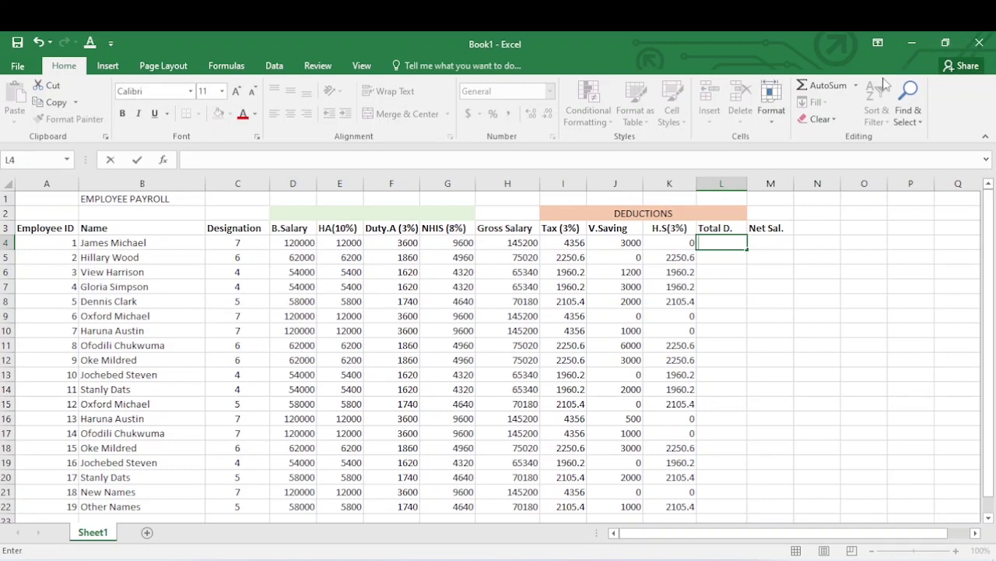
pyautogui.press('Escape')
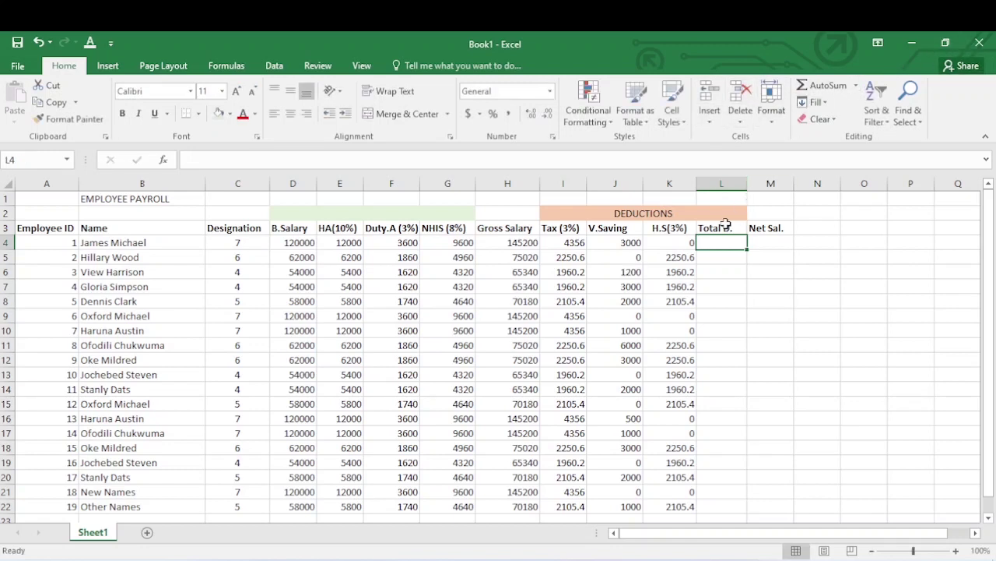
# Enter =SUM(I4:K4) with AutoSum in the Total D. cell L4 and fill it down to L22.
pyautogui.click(827, 87)
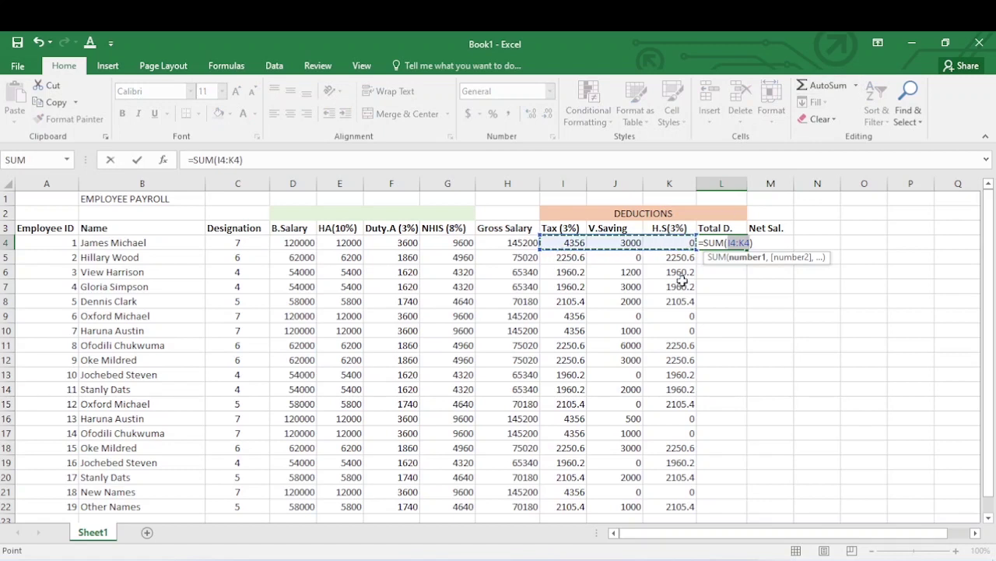
pyautogui.press('Return')
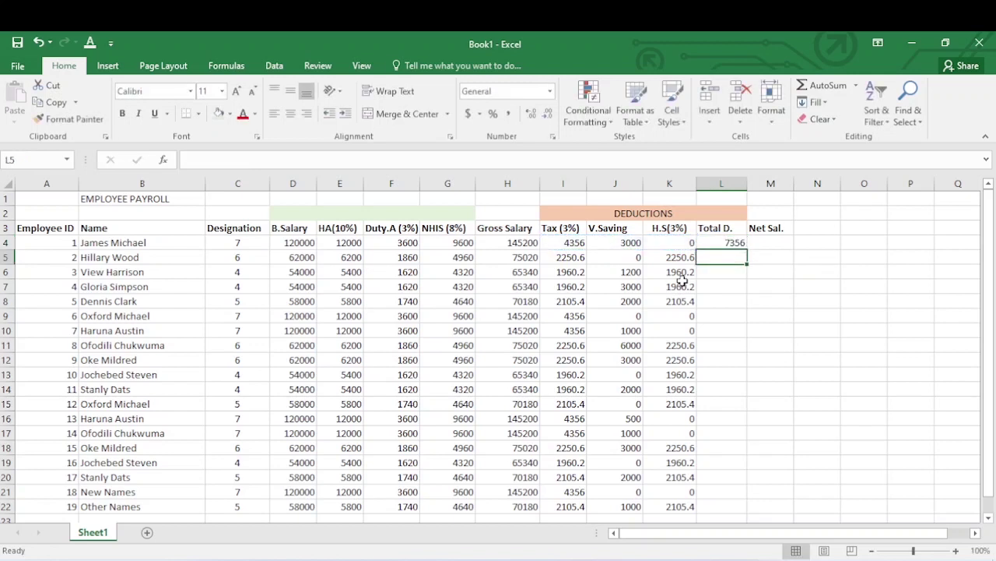
pyautogui.click(734, 242)
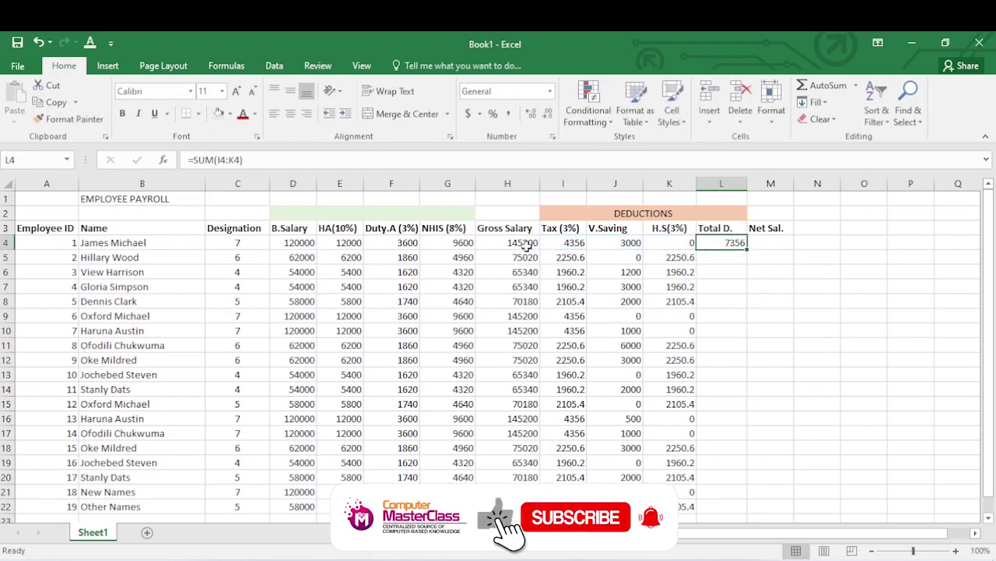
pyautogui.doubleClick(746, 247)
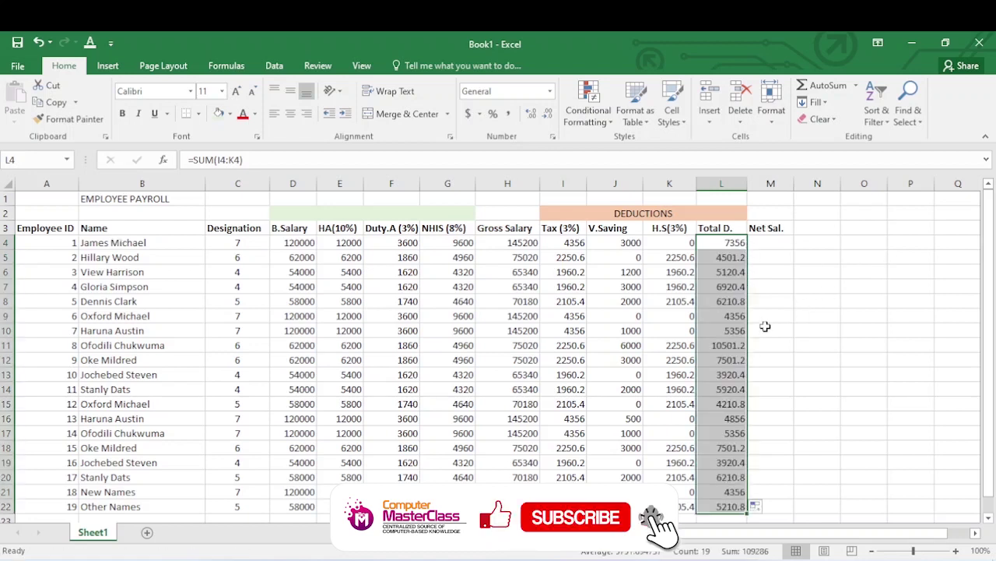
pyautogui.scroll(-1, 761, 325)
pyautogui.scroll(1, 746, 334)
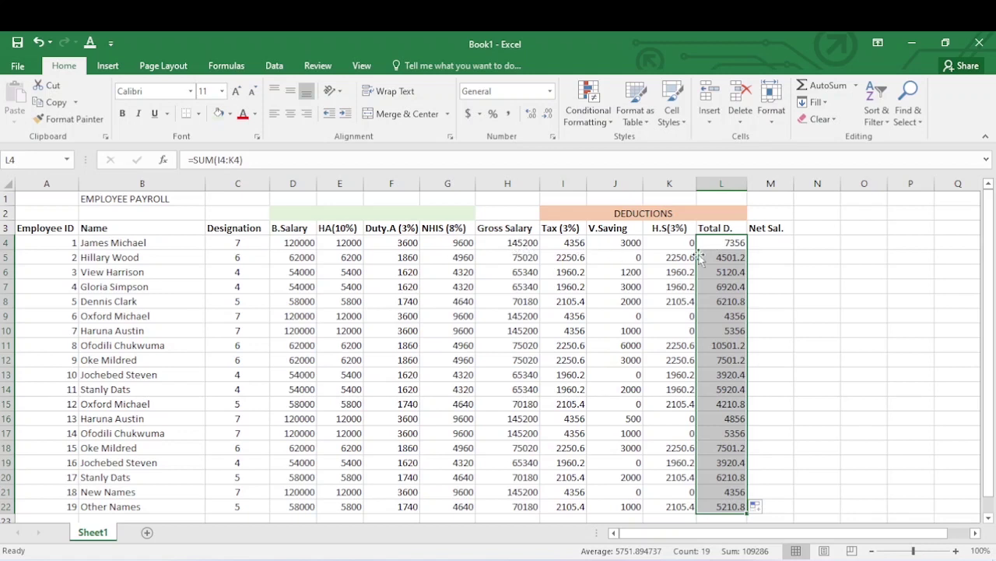
# Enter =H4-L4 in the Net Sal. cell M4 and fill it down to M22.
pyautogui.click(764, 245)
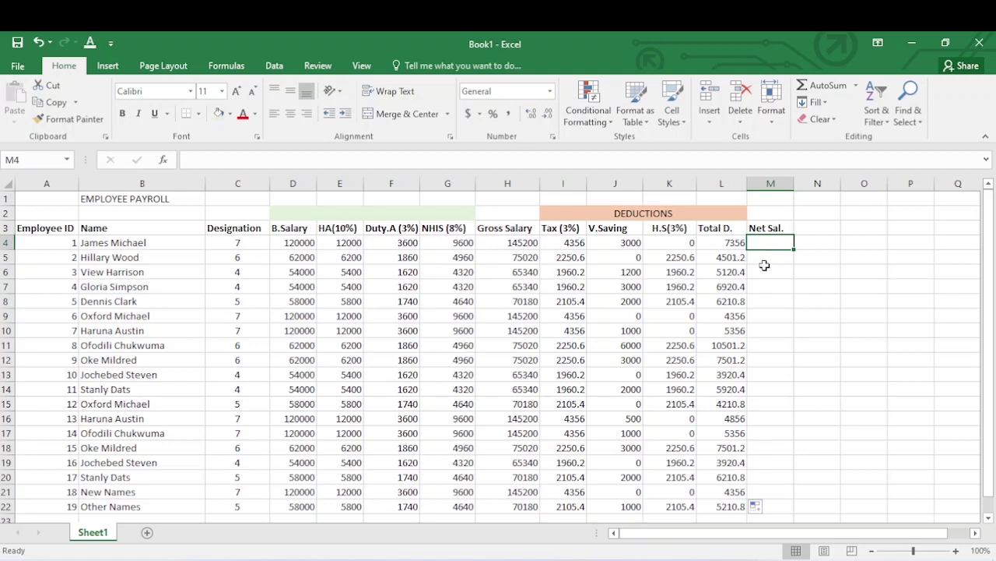
pyautogui.write('=')
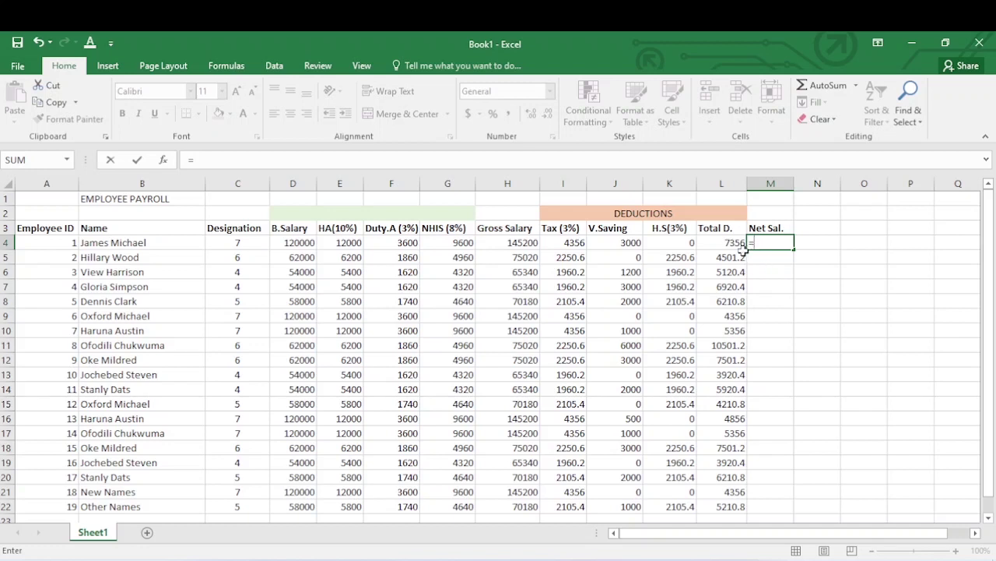
pyautogui.click(518, 242)
pyautogui.write('-')
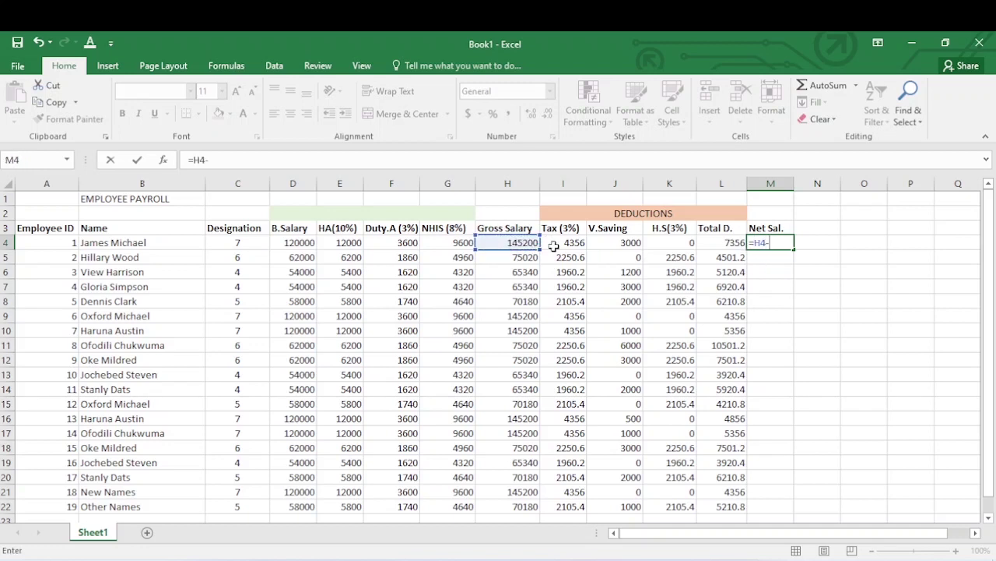
pyautogui.click(733, 244)
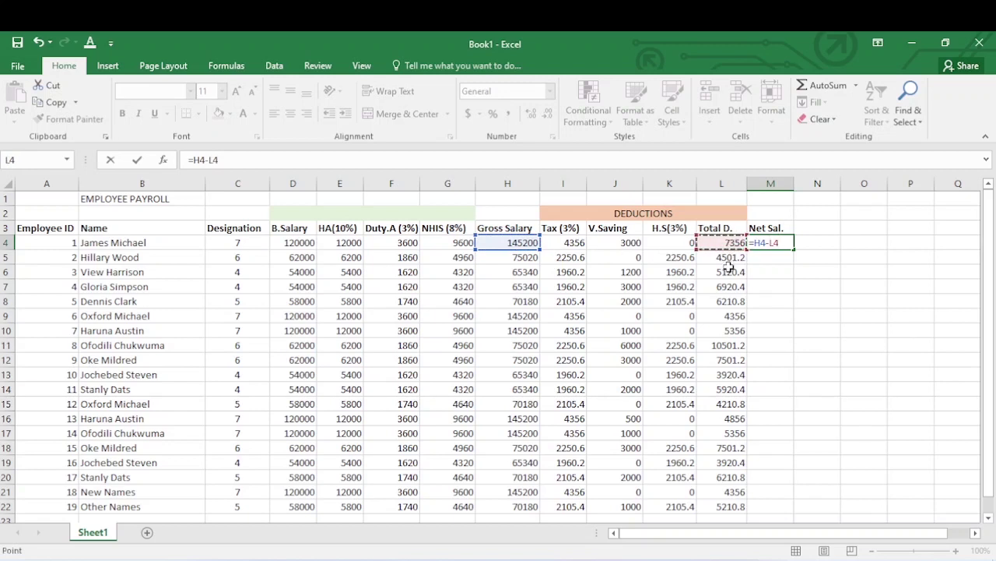
pyautogui.press('Return')
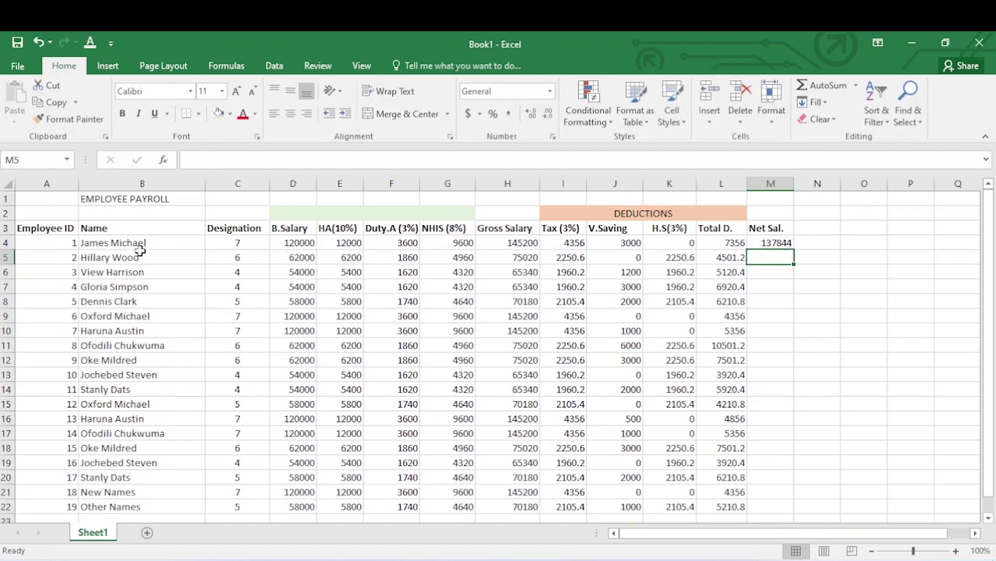
pyautogui.click(782, 245)
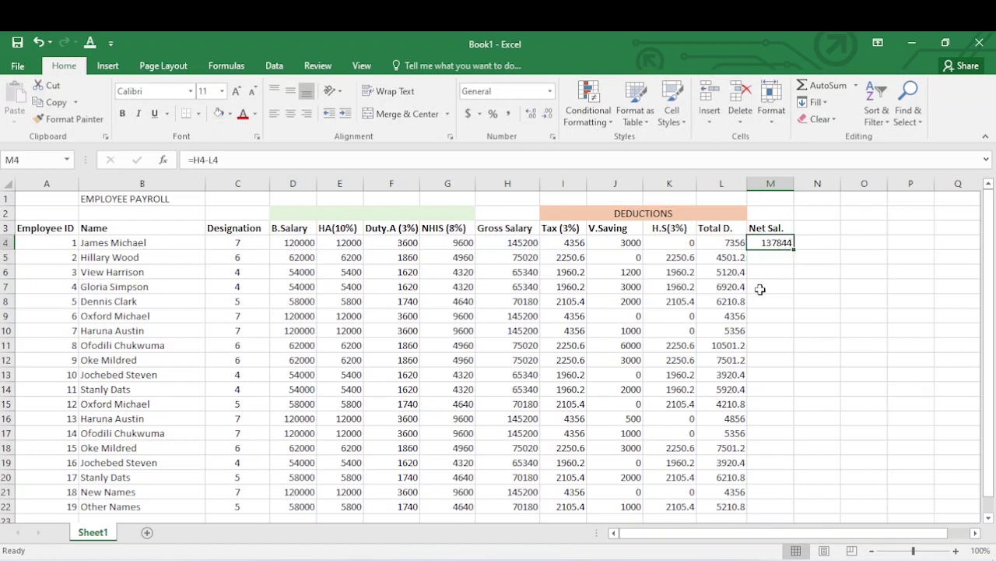
pyautogui.doubleClick(795, 250)
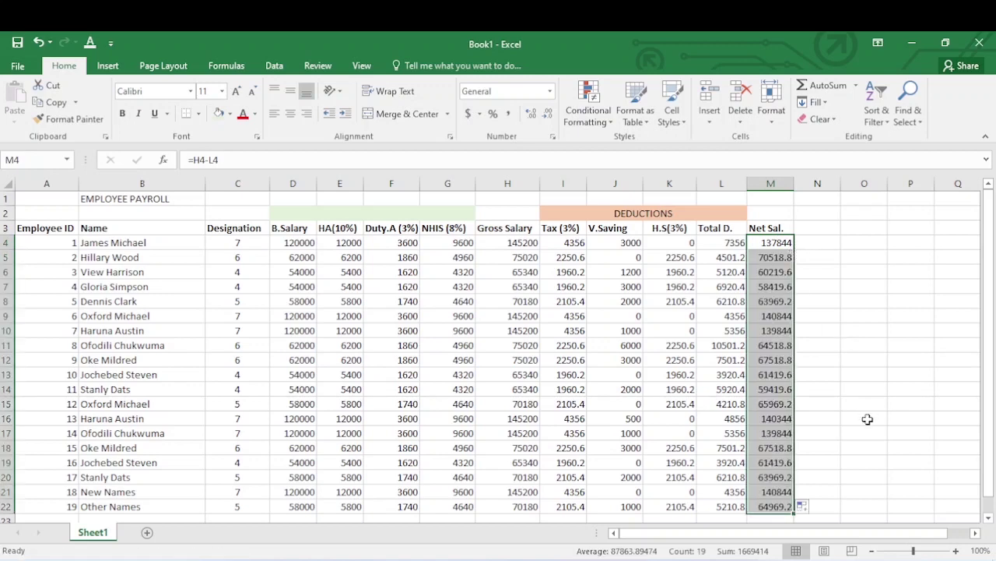
pyautogui.scroll(-1, 841, 436)
pyautogui.scroll(1, 767, 463)
# Merge and center the EMPLOYEE PAYROLL title across A1:M1 and make it bold.
pyautogui.moveTo(55, 198); pyautogui.dragTo(771, 188)
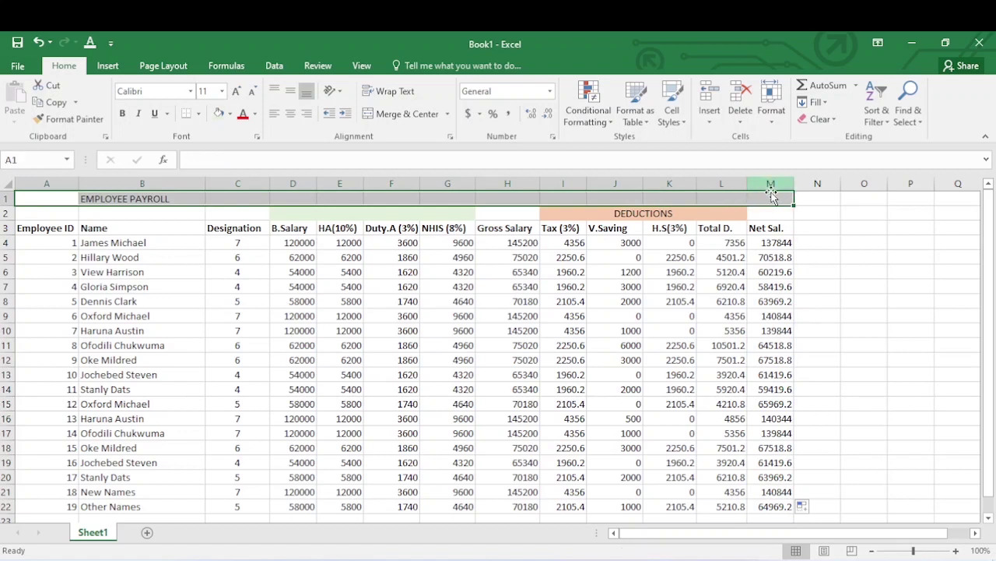
pyautogui.click(408, 115)
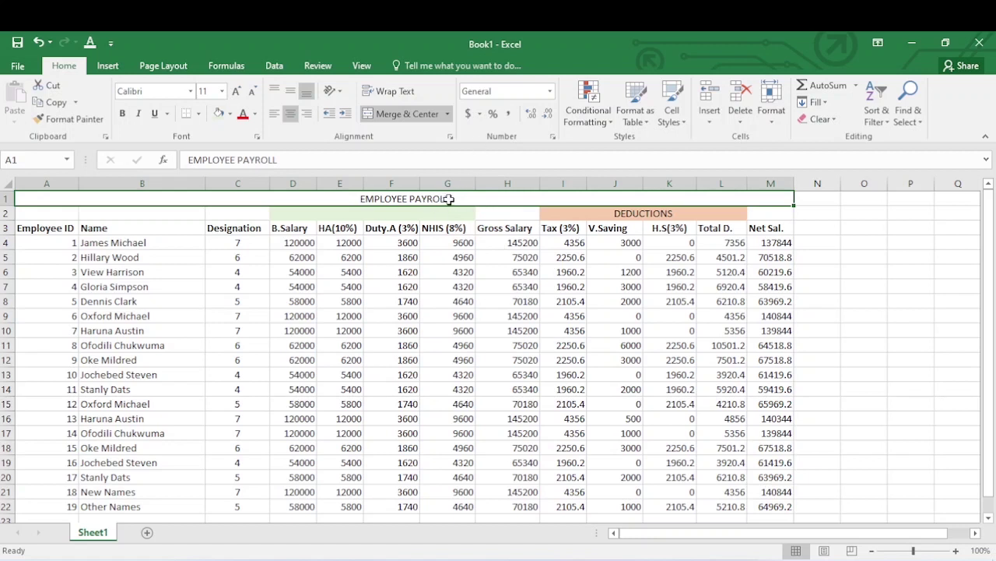
pyautogui.click(122, 114)
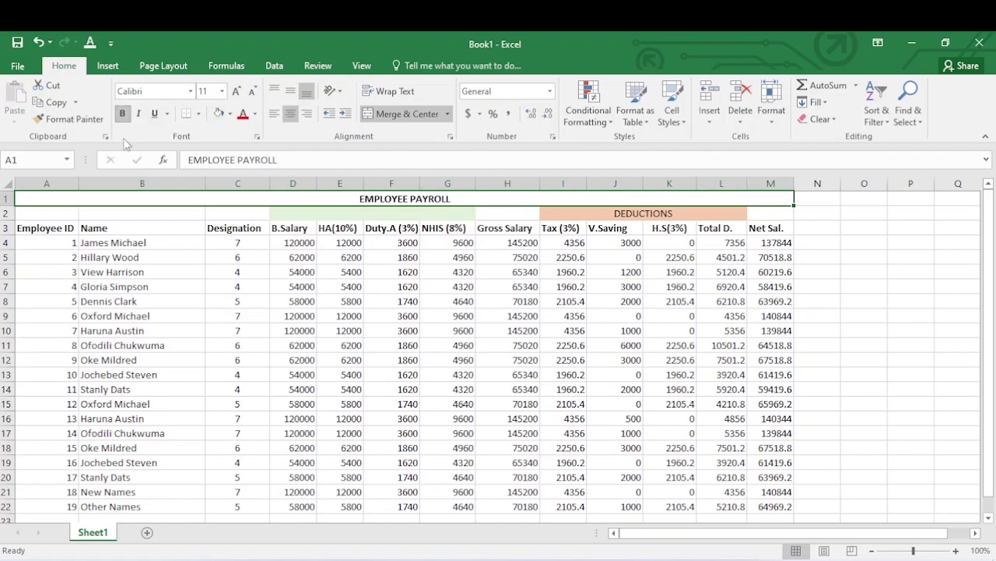
# Apply a very light gray fill to the merged EMPLOYEE PAYROLL title cell in row 1.
pyautogui.click(814, 226)
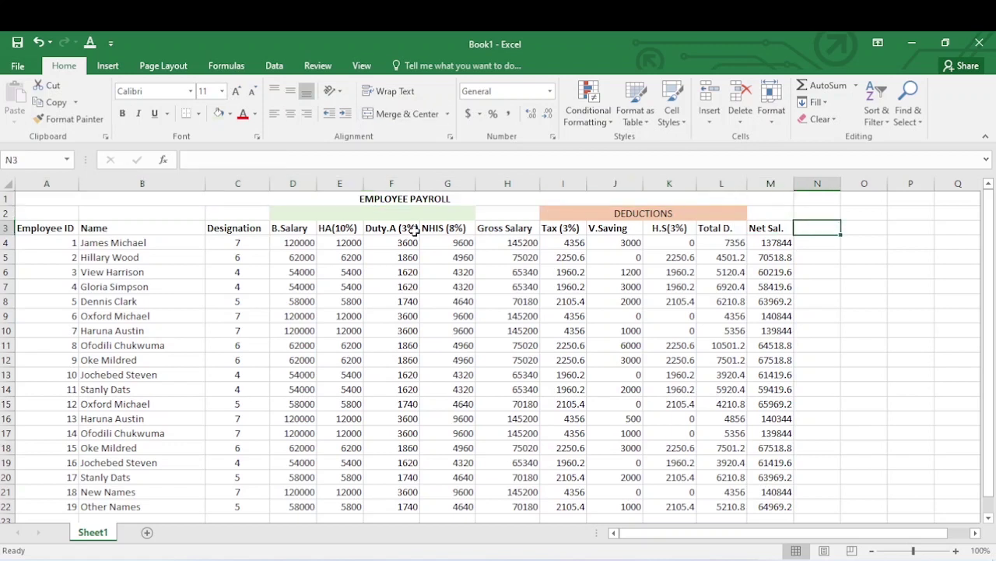
pyautogui.moveTo(28, 199); pyautogui.dragTo(701, 196)
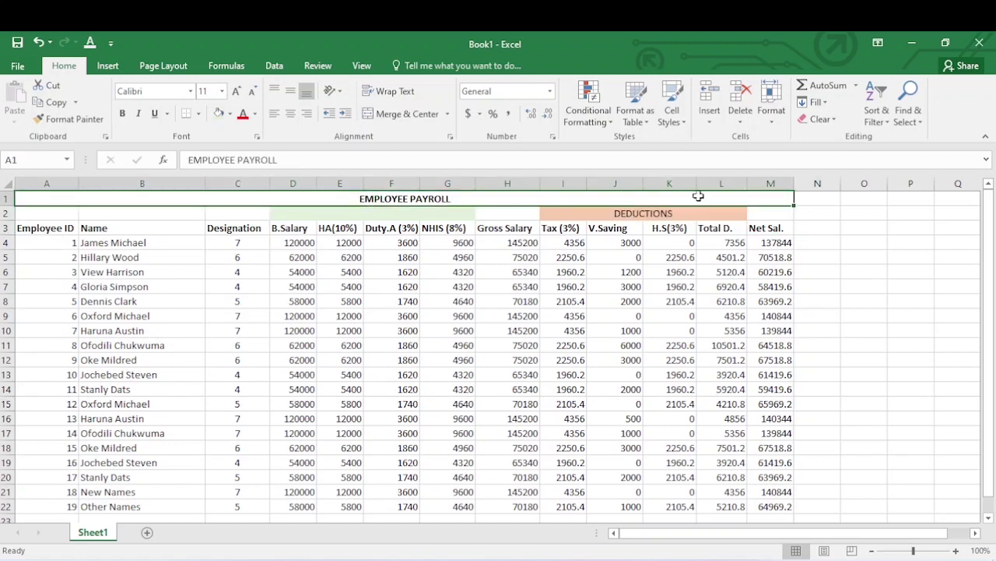
pyautogui.click(229, 115)
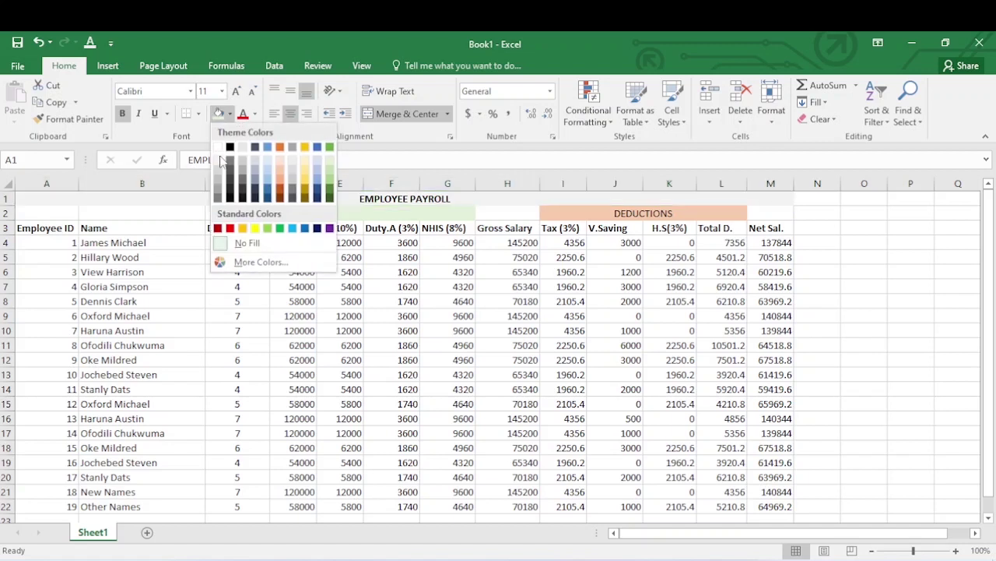
pyautogui.click(222, 162)
# Format the Net Sal. values in M4:M22 as Accounting with the ₦ Edo currency symbol and two decimal places.
pyautogui.click(788, 242)
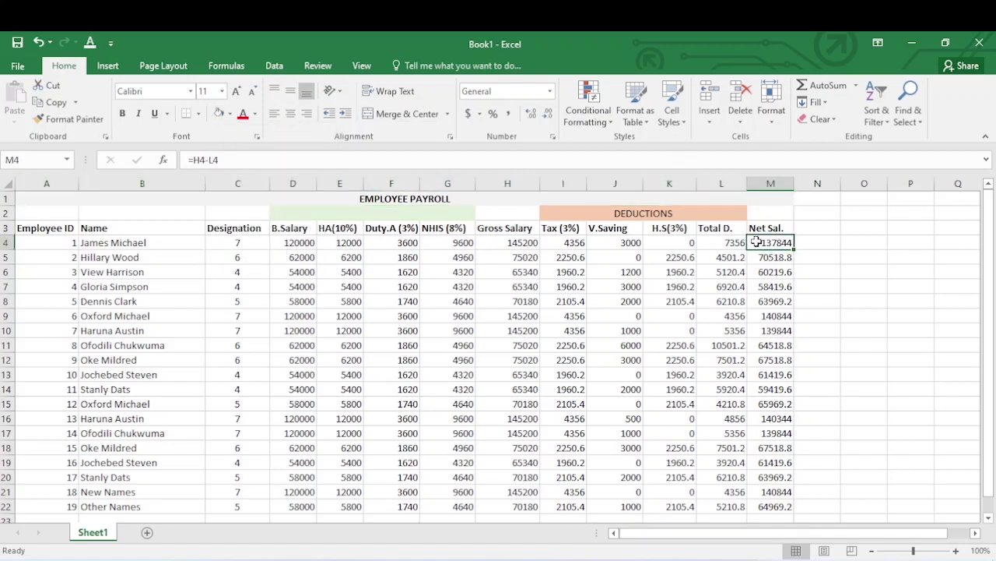
pyautogui.moveTo(761, 242); pyautogui.dragTo(777, 510)
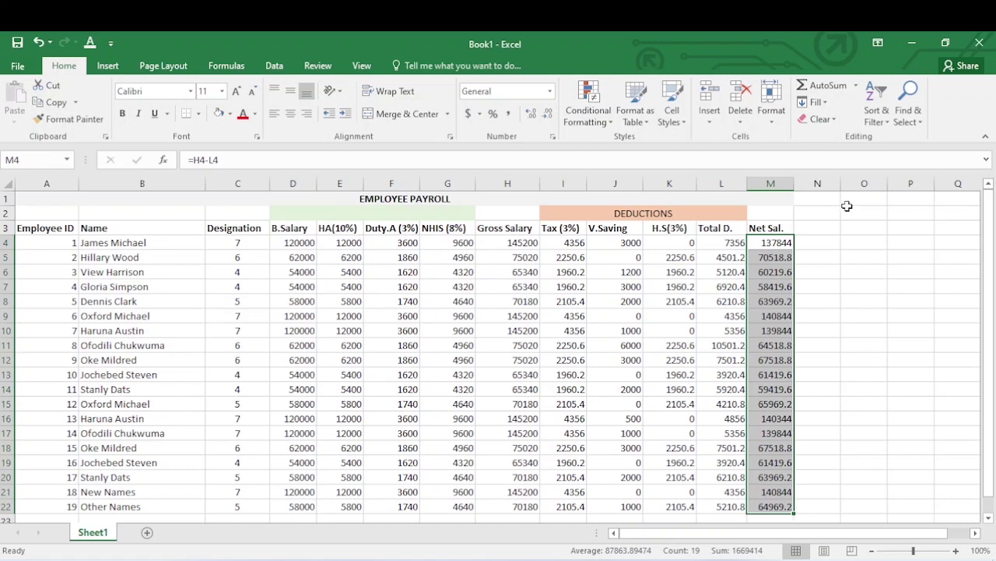
pyautogui.click(481, 114)
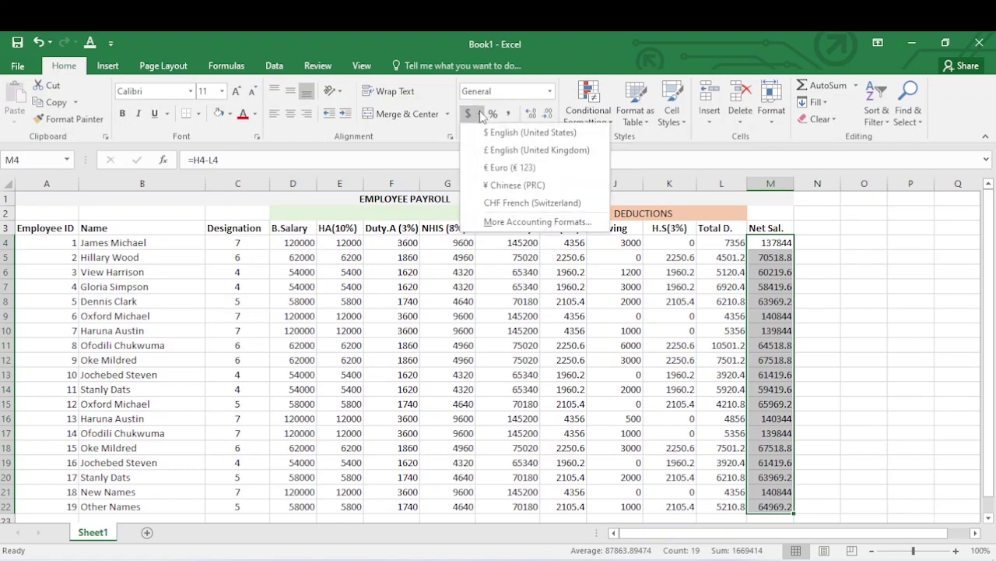
pyautogui.click(520, 223)
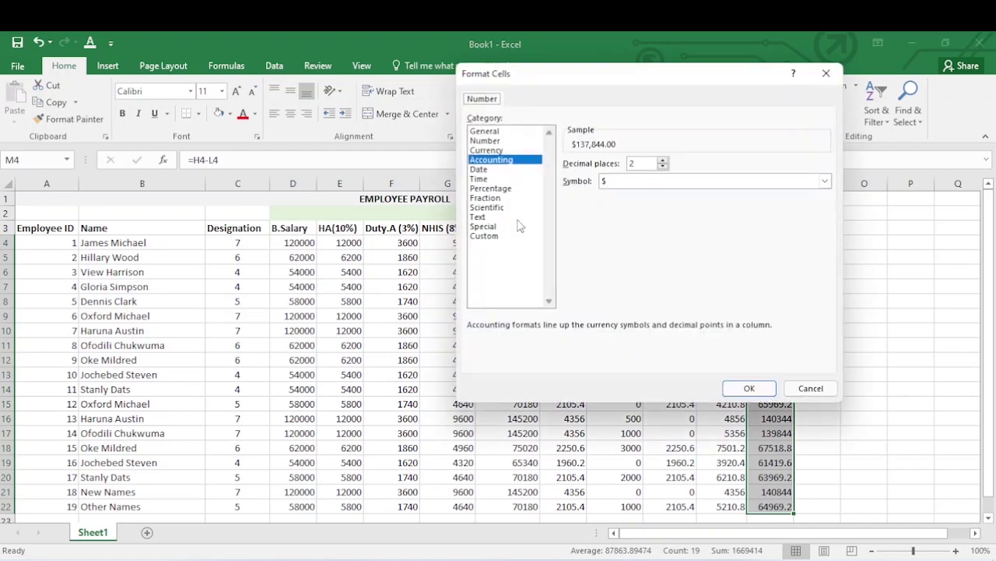
pyautogui.click(721, 185)
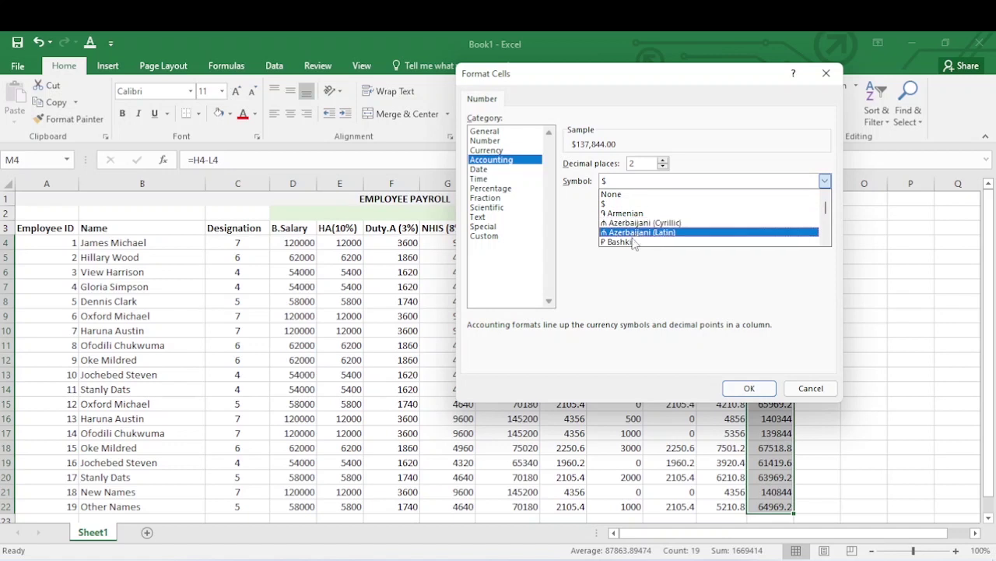
pyautogui.scroll(-5, 643, 235)
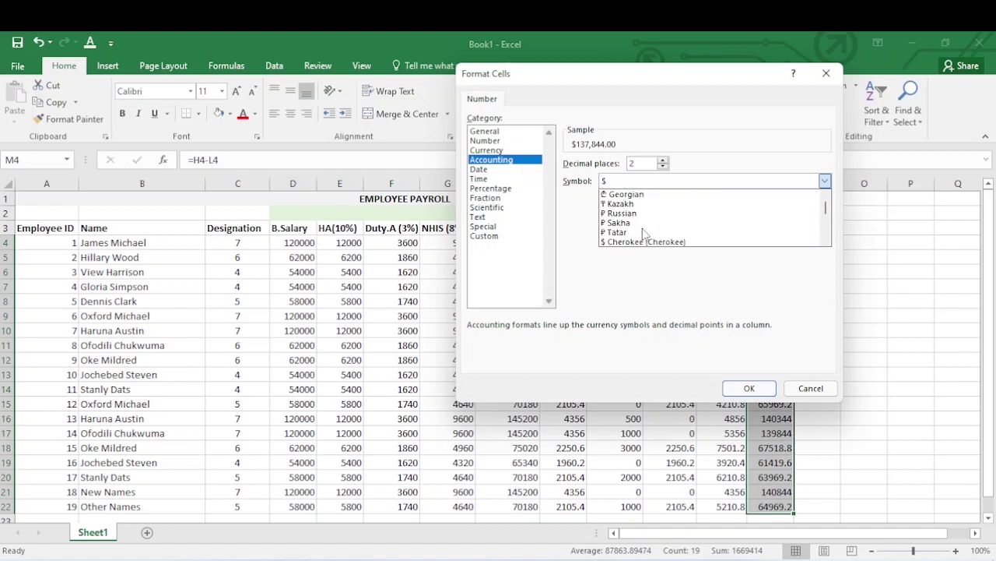
pyautogui.scroll(-8, 643, 235)
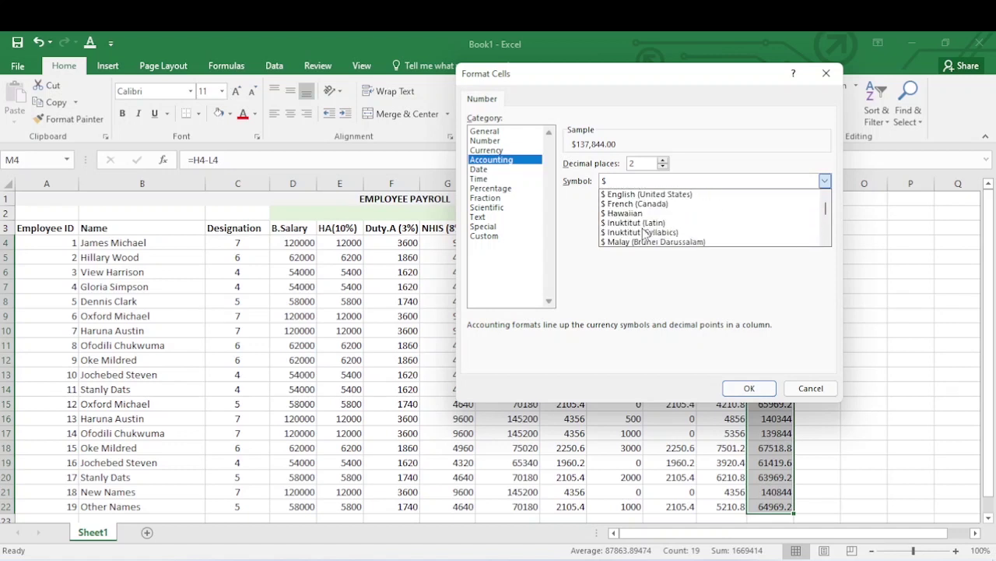
pyautogui.scroll(-10, 644, 234)
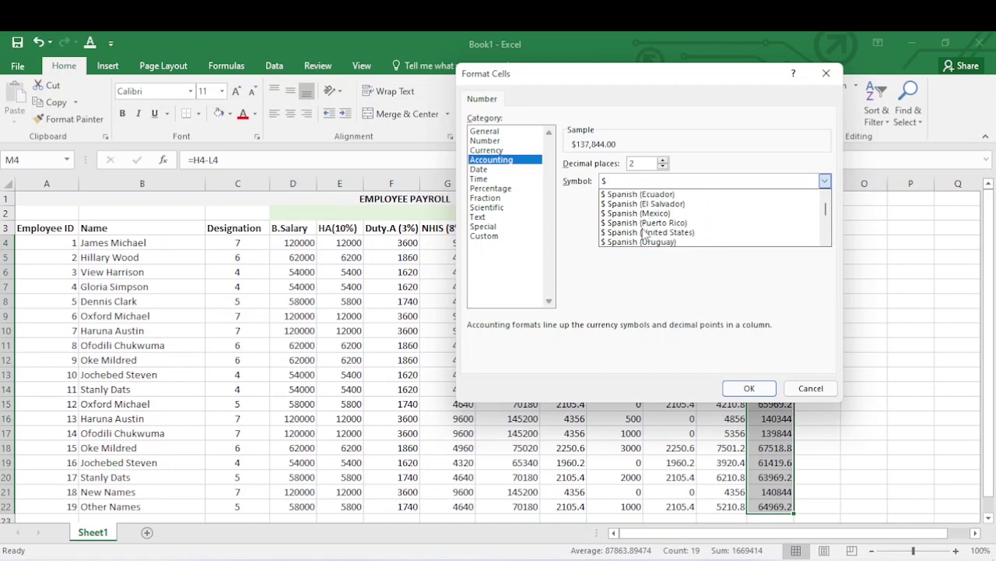
pyautogui.scroll(-6, 643, 234)
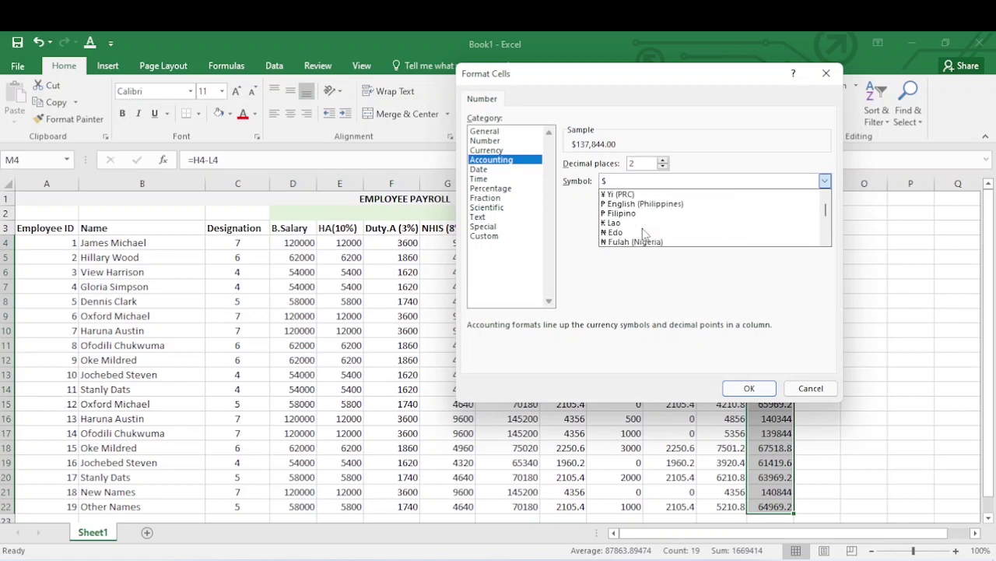
pyautogui.click(643, 232)
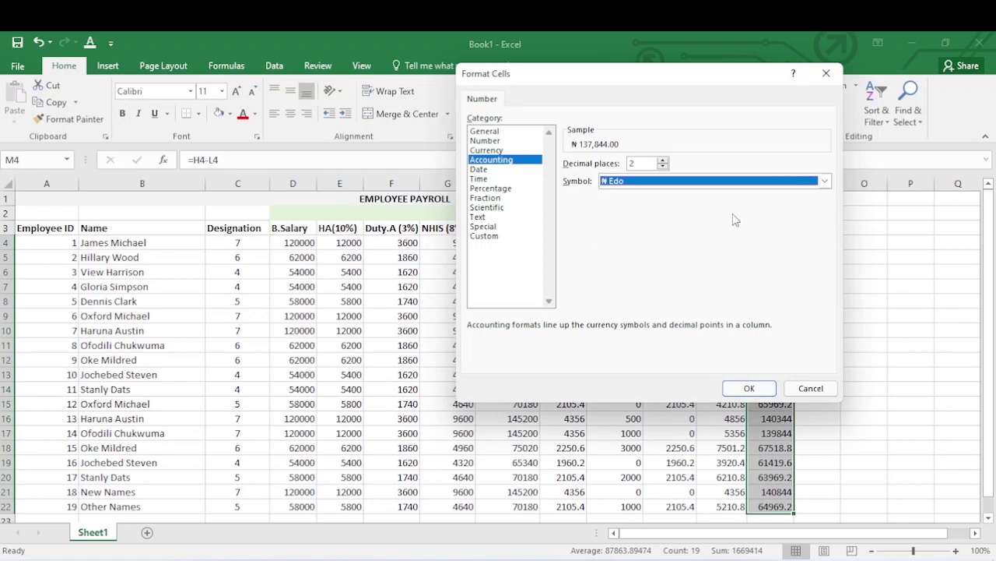
pyautogui.click(749, 389)
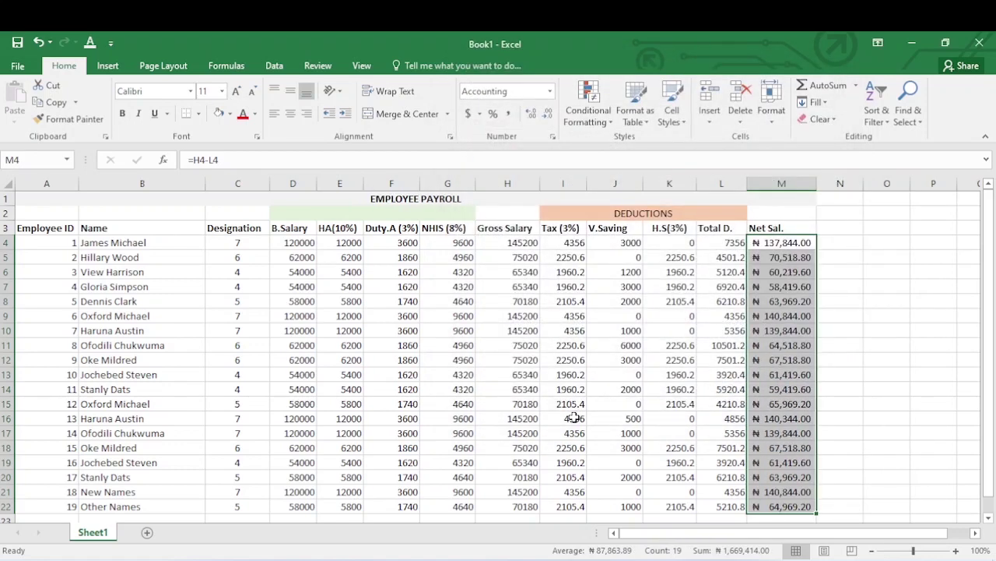
pyautogui.click(840, 271)
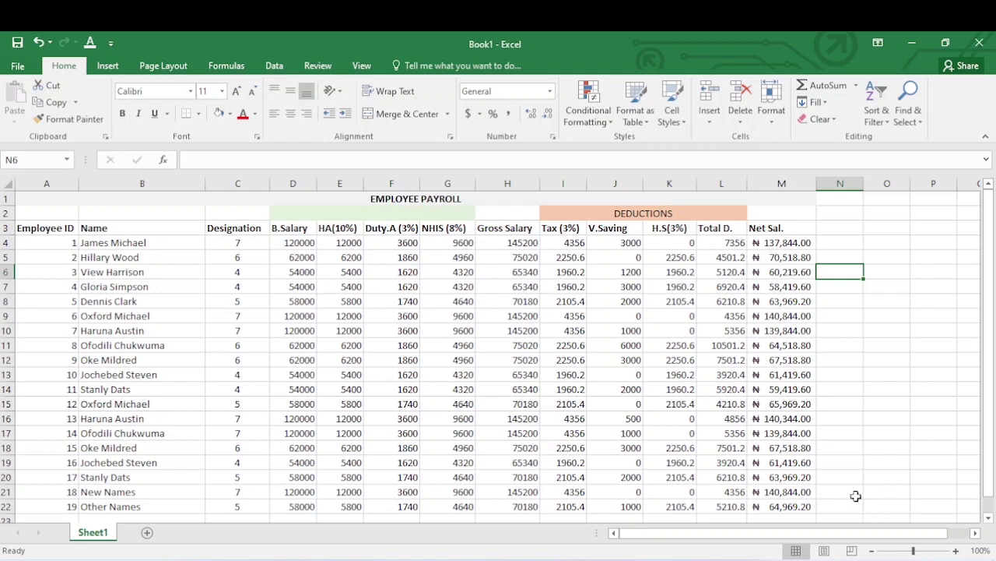
pyautogui.scroll(-1, 856, 418)
pyautogui.scroll(1, 856, 420)
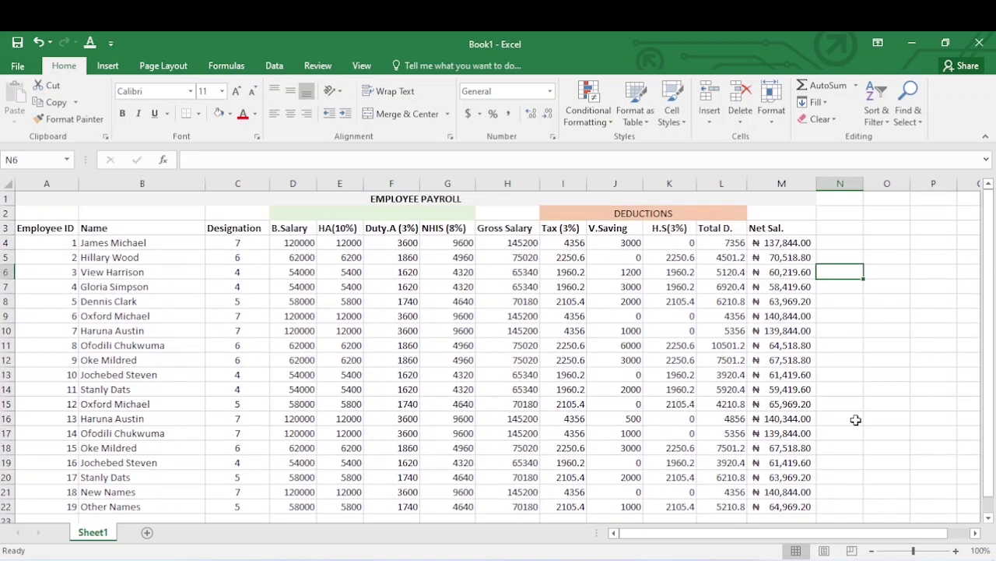